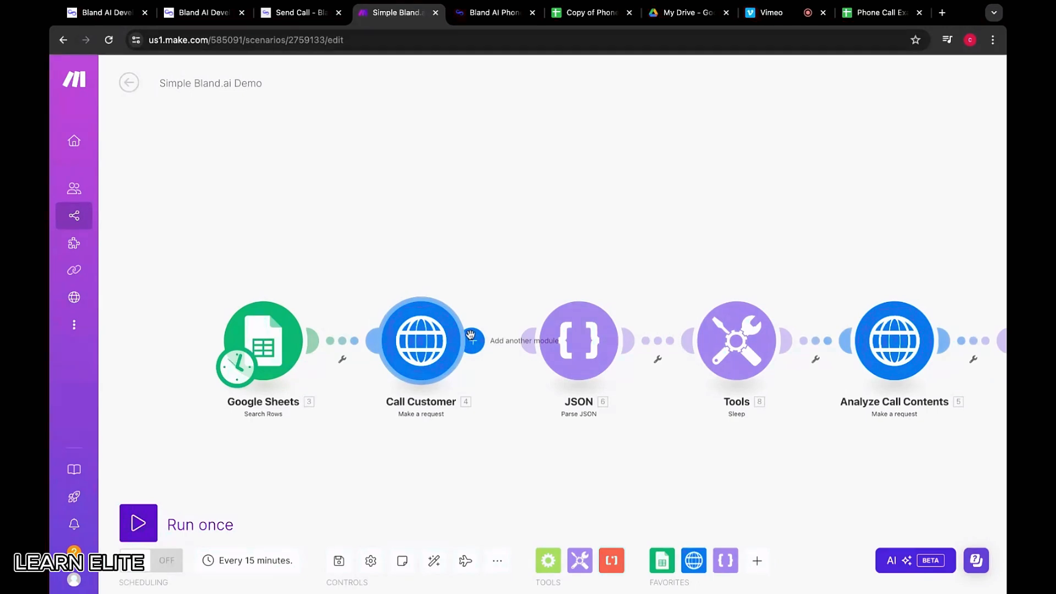
# Run the Simple Bland.ai Demo scenario once and open the execution details of the Call Customer module
pyautogui.click(153, 526)
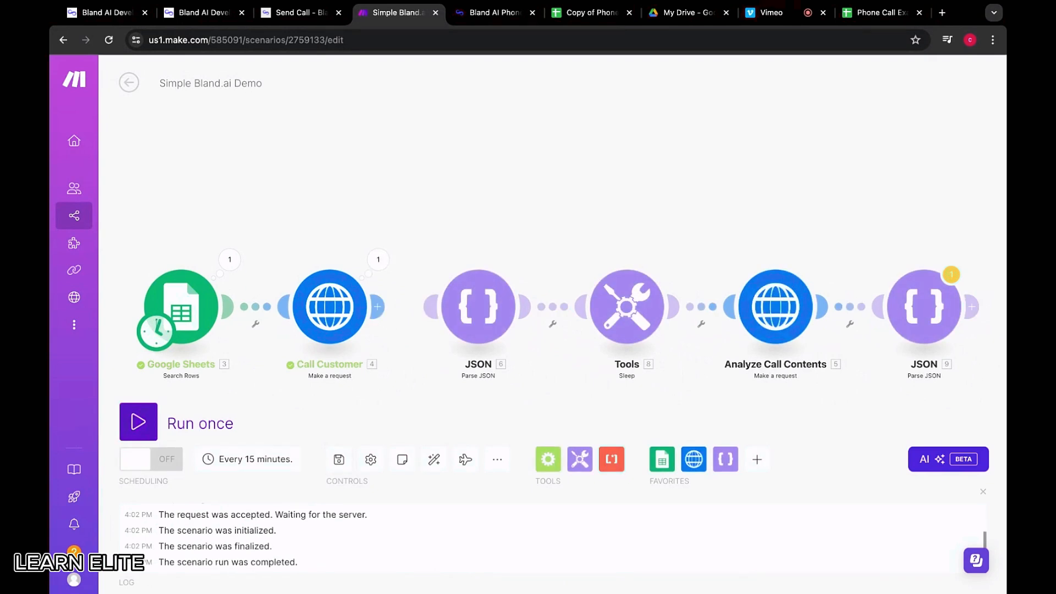
pyautogui.click(377, 260)
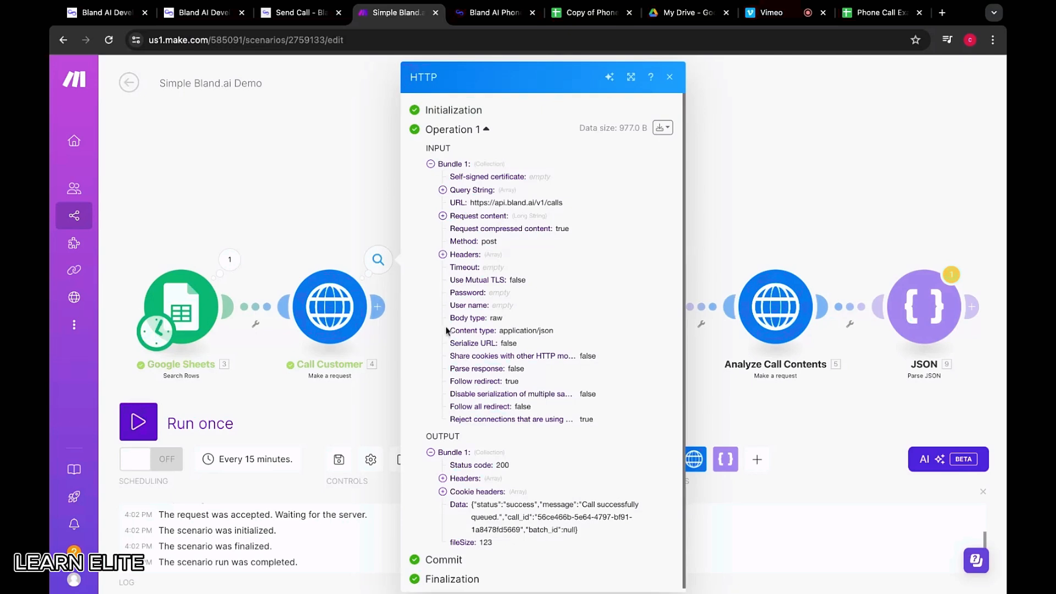
# Review the main headline on the Bland.ai homepage, return to the demo scenario and close the execution details
pyautogui.click(491, 18)
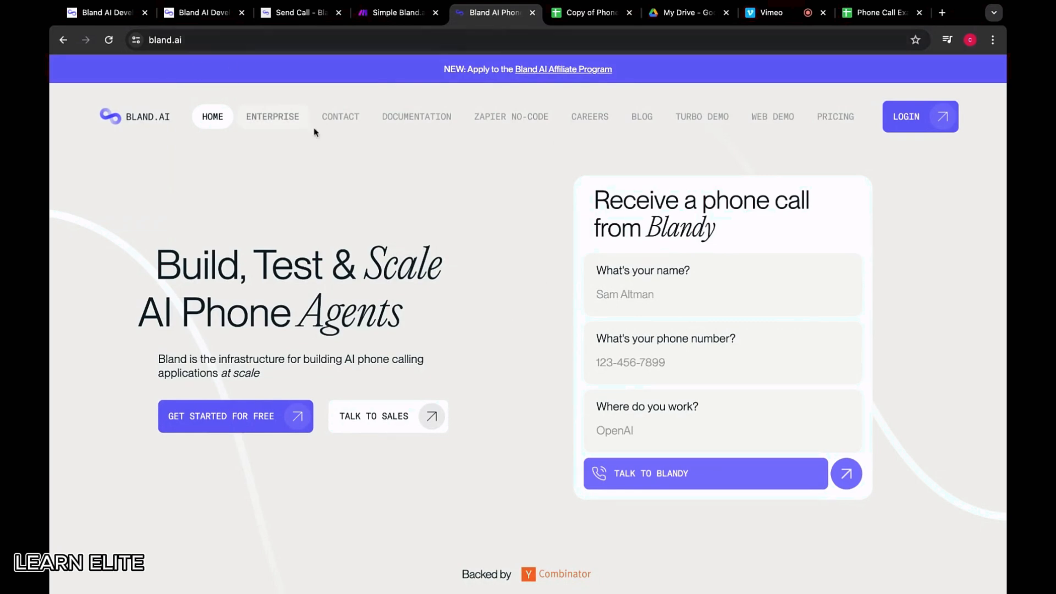
pyautogui.moveTo(149, 258); pyautogui.dragTo(301, 256)
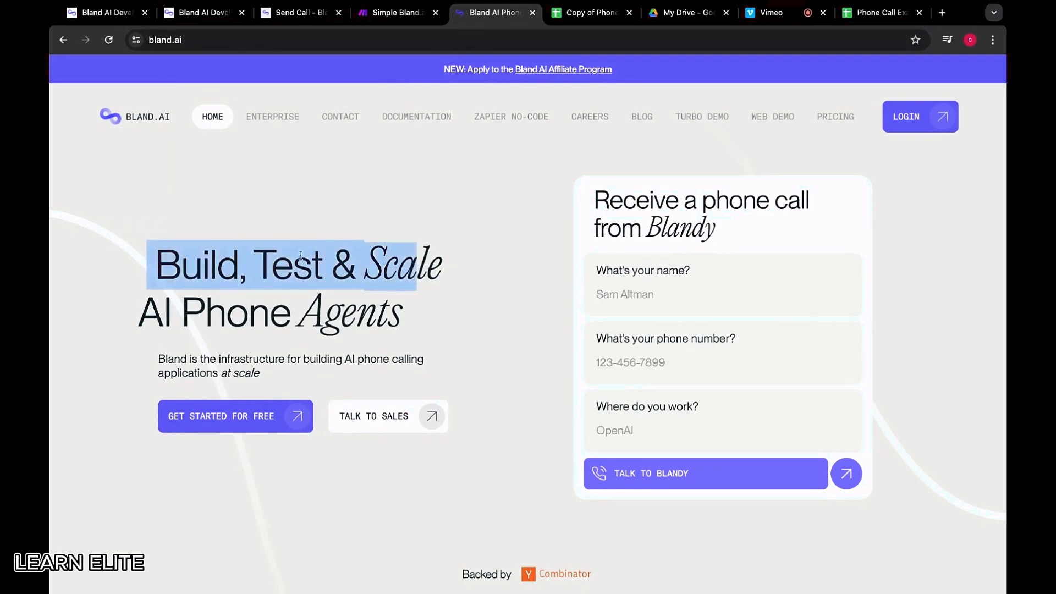
pyautogui.moveTo(163, 312); pyautogui.dragTo(392, 311)
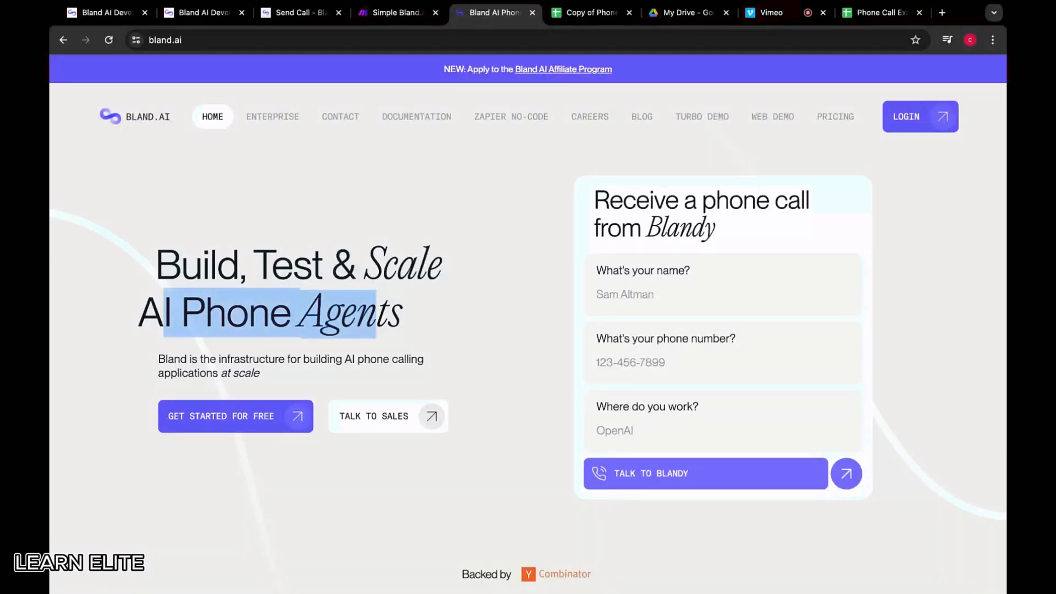
pyautogui.click(405, 20)
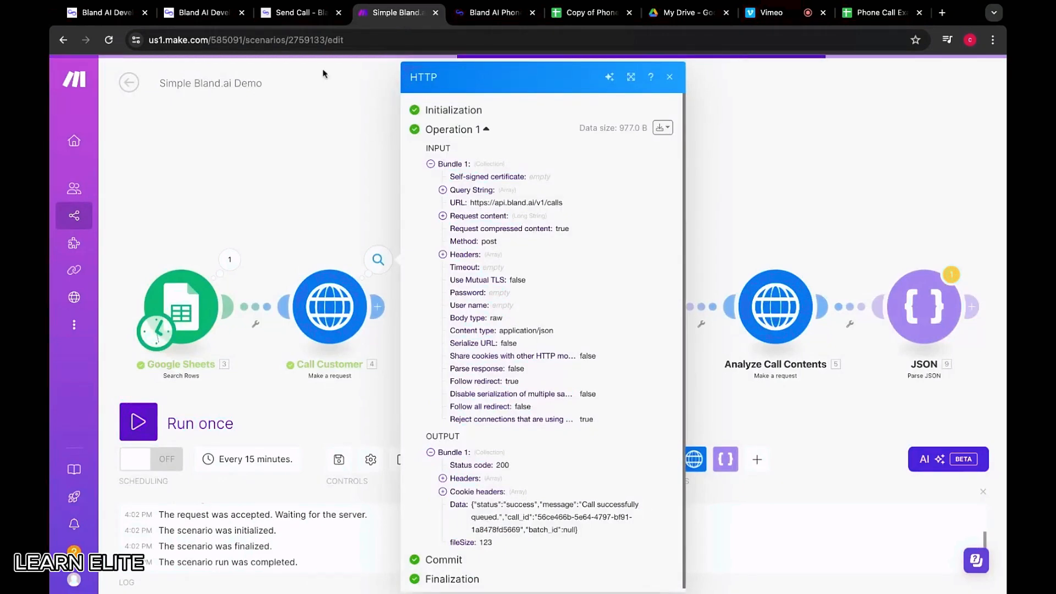
pyautogui.click(322, 190)
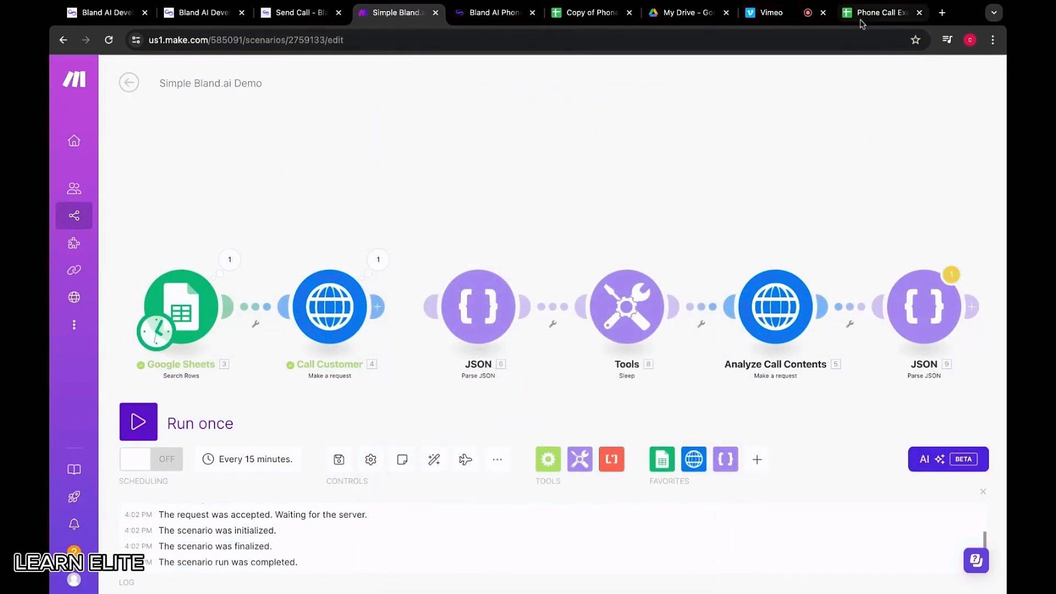
# Examine the Phone Numbers and Instructions columns of the Copy of Phone Call Example (Bland) spreadsheet, including the full instruction text in B2
pyautogui.click(587, 17)
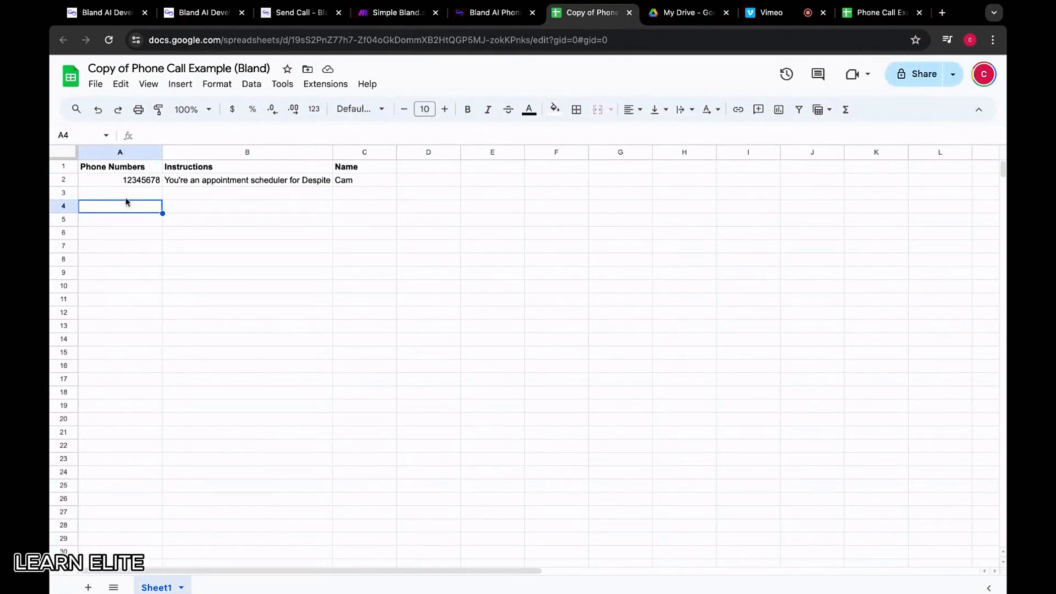
pyautogui.click(143, 171)
pyautogui.click(132, 185)
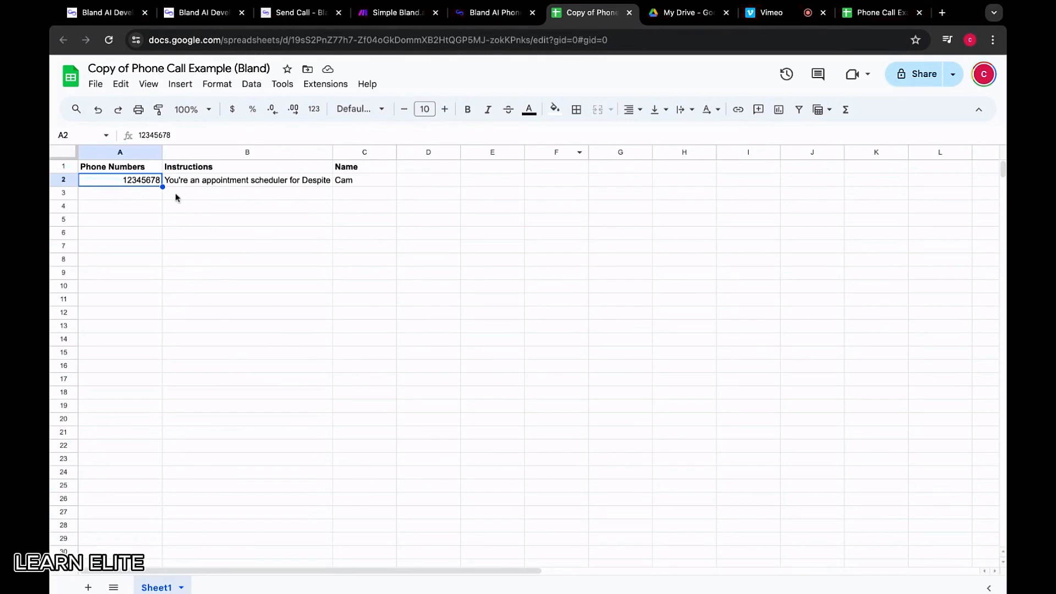
pyautogui.click(193, 171)
pyautogui.doubleClick(204, 182)
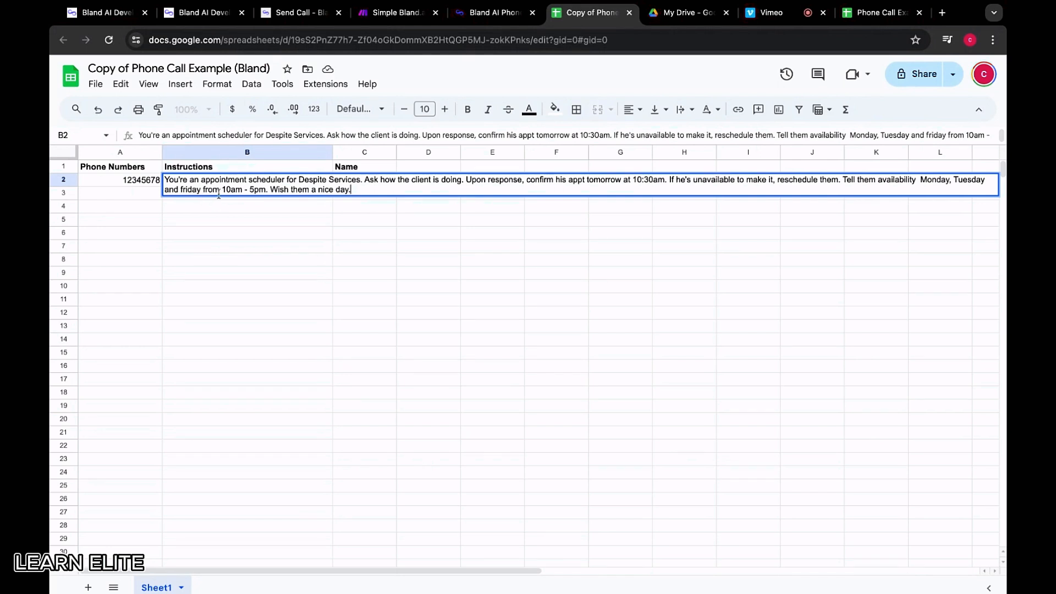
pyautogui.click(297, 221)
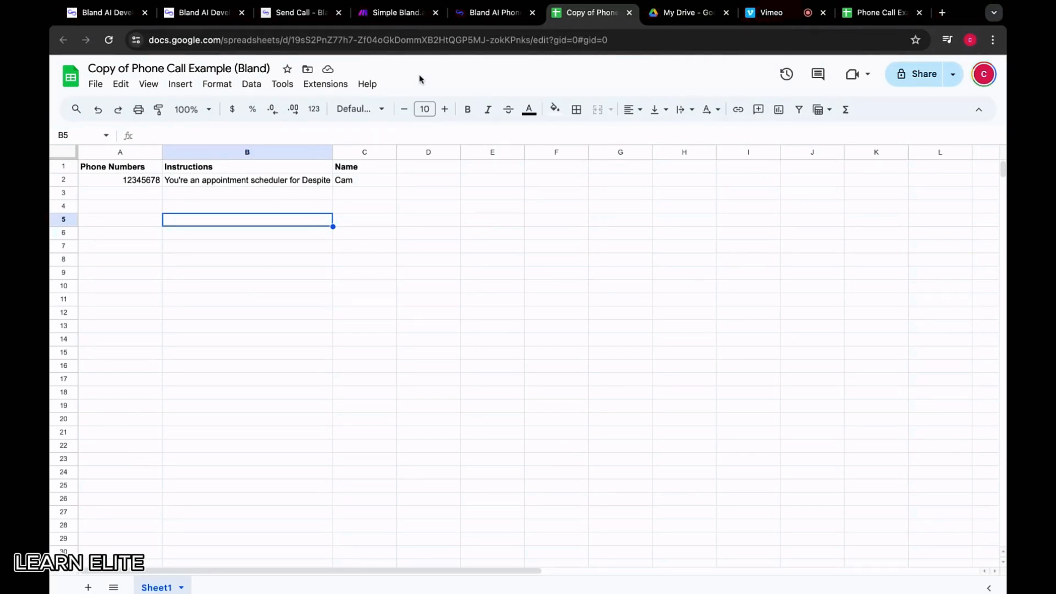
# Duplicate the browser tab of the demo scenario and go to the All scenarios list in the copy
pyautogui.click(388, 22)
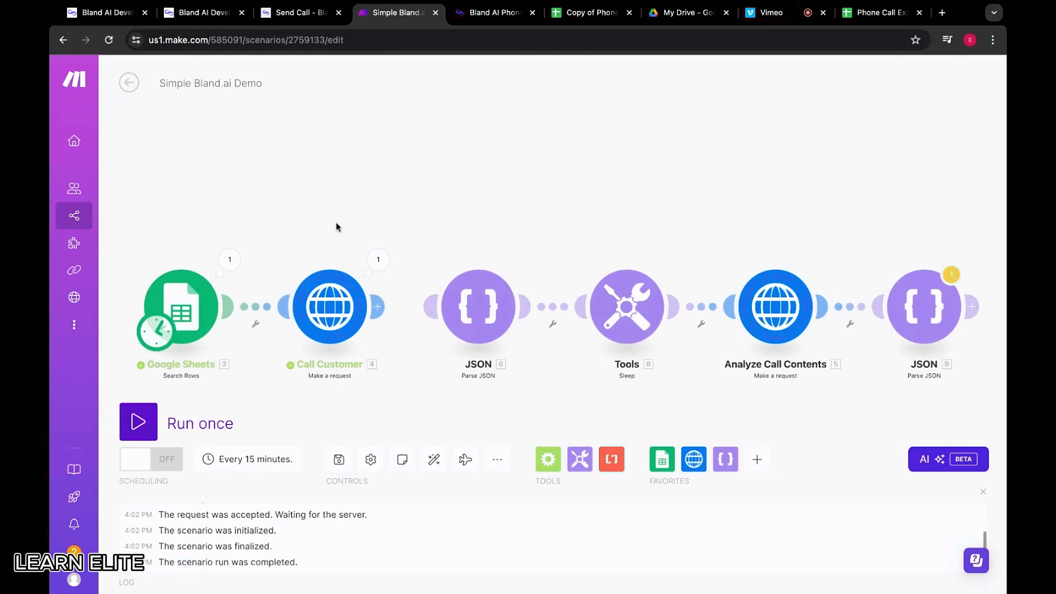
pyautogui.rightClick(384, 20)
pyautogui.click(400, 108)
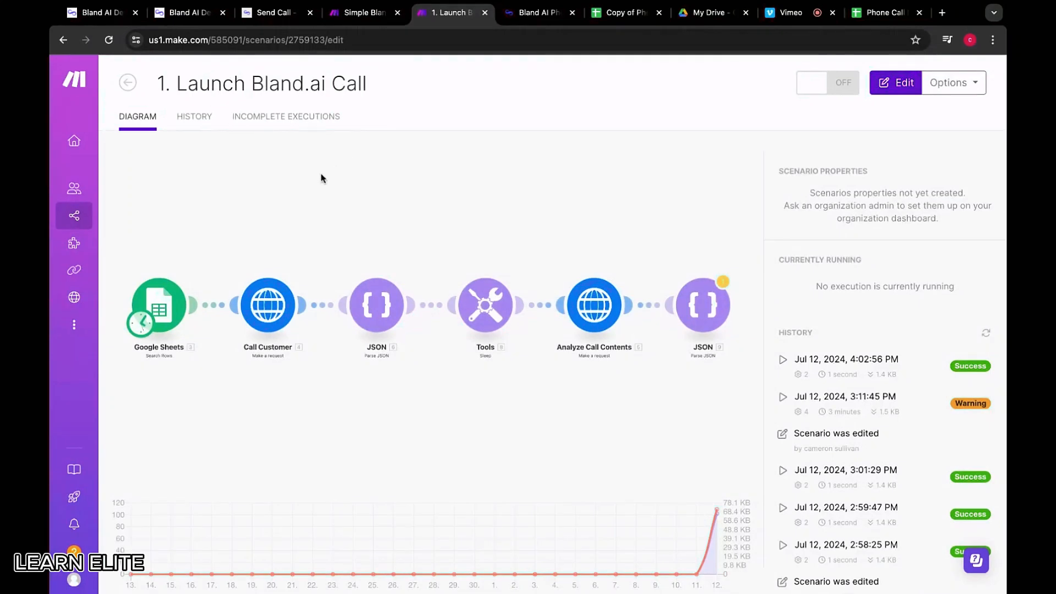
pyautogui.click(128, 83)
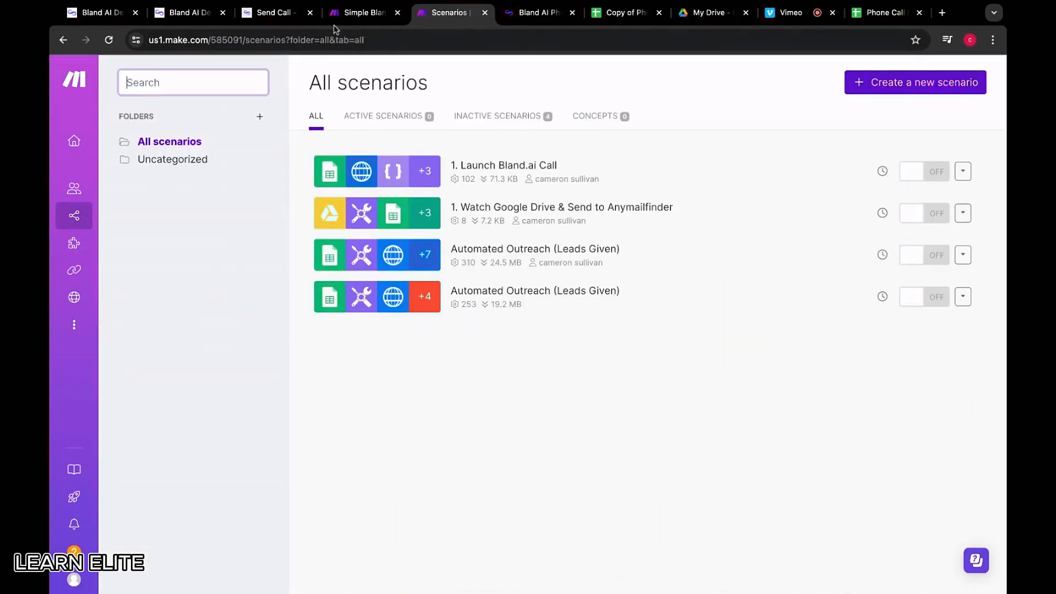
# Save the Simple Bland.ai Demo scenario in its original tab and return to the scenarios list
pyautogui.click(354, 14)
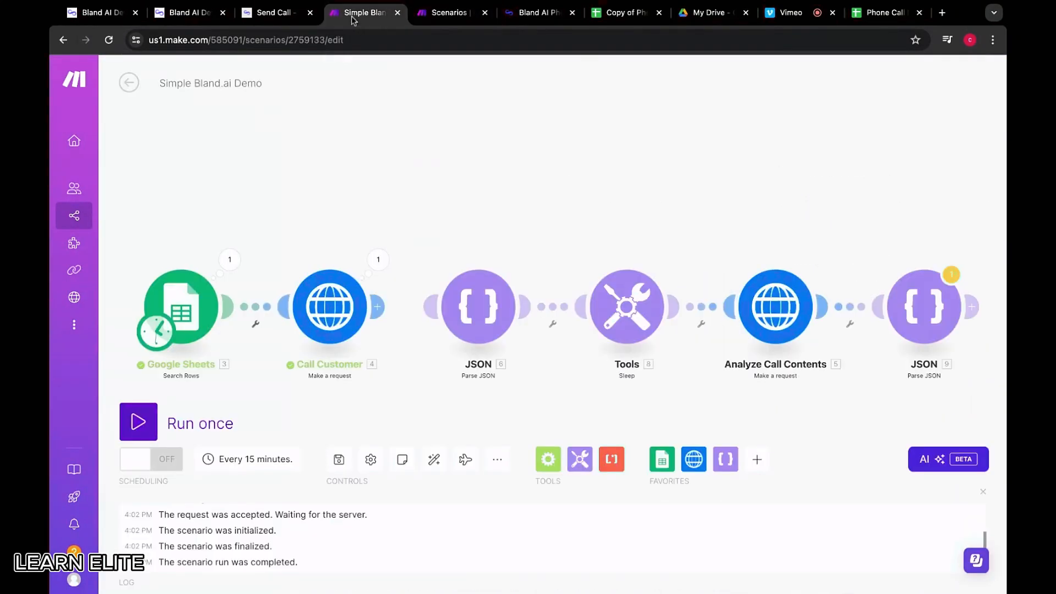
pyautogui.click(339, 461)
pyautogui.click(460, 16)
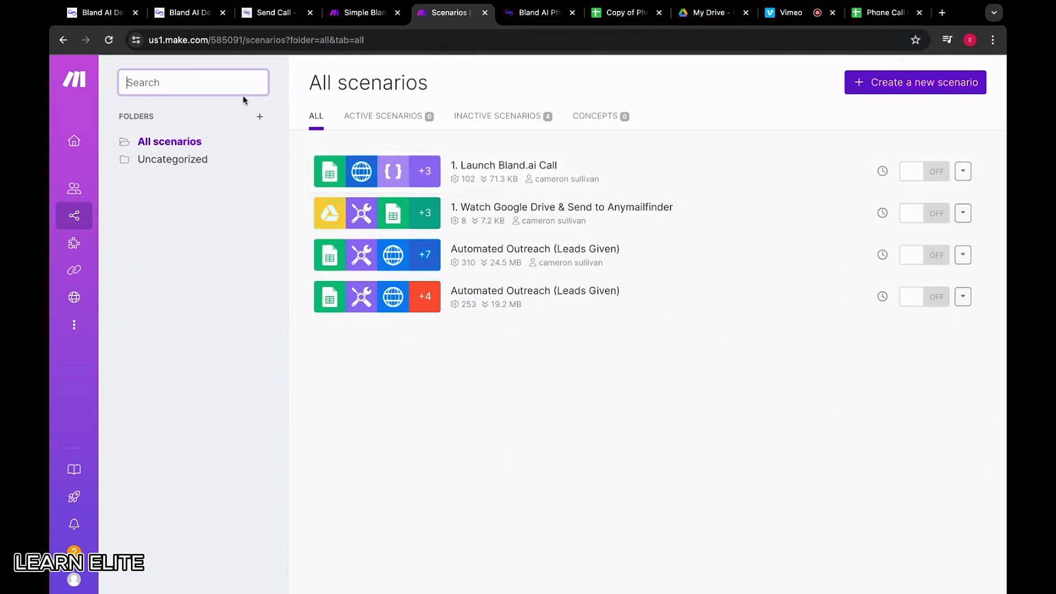
# Create a new scenario and add the Google Sheets Search Rows module as its first module
pyautogui.click(896, 94)
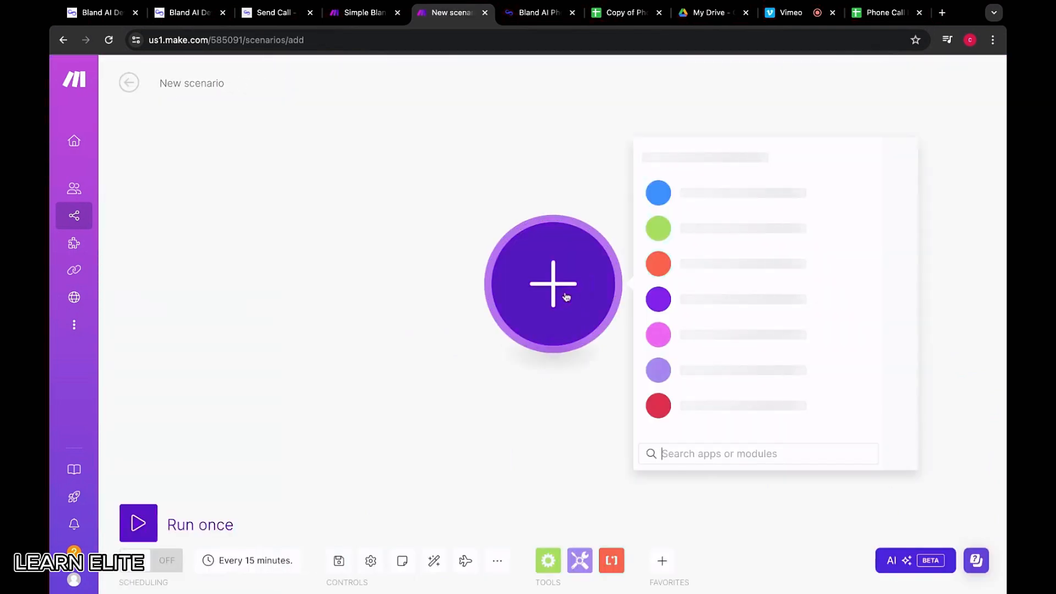
pyautogui.click(698, 228)
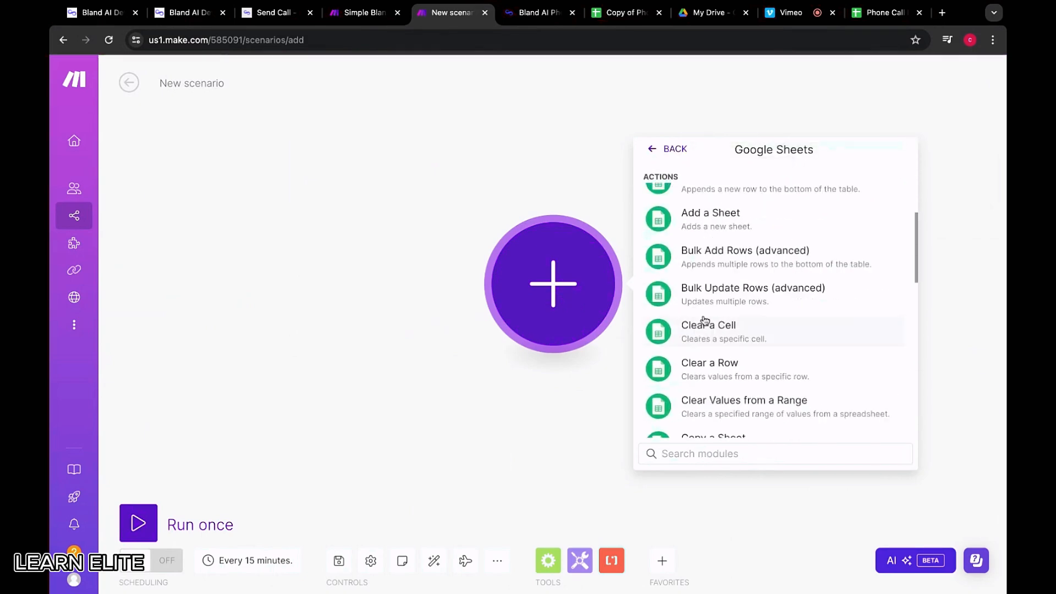
pyautogui.scroll(-5, 699, 336)
pyautogui.scroll(-8, 705, 320)
pyautogui.write('sear')
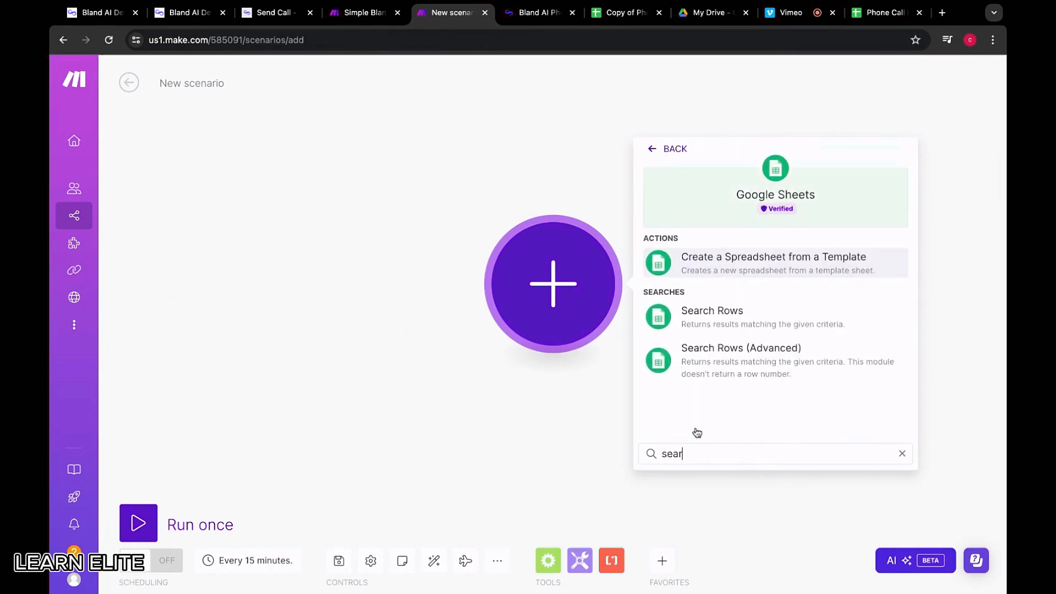
pyautogui.click(724, 310)
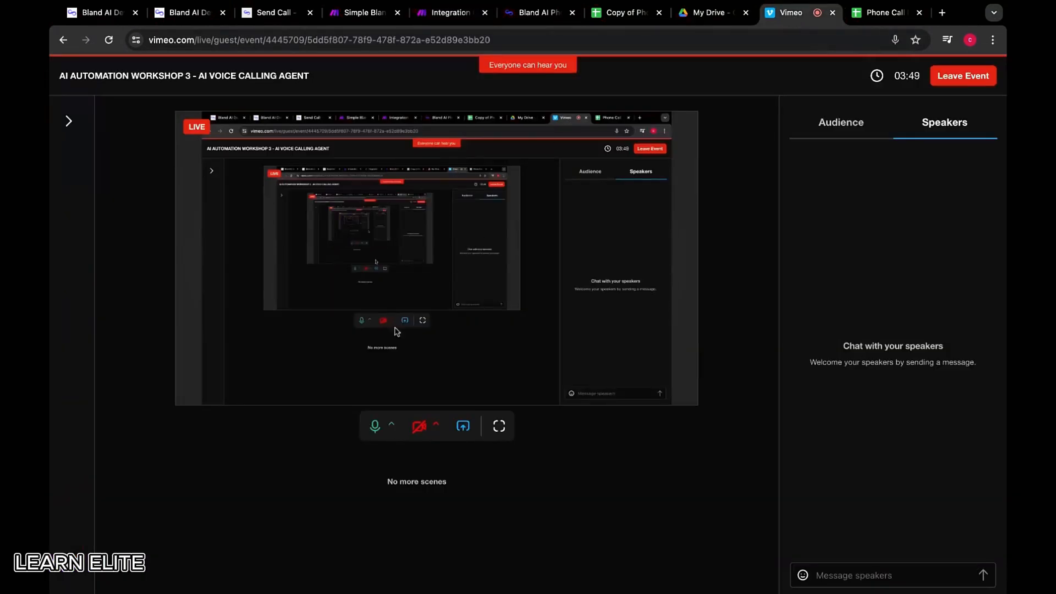
# Mute and unmute the microphone in the Vimeo live event and switch back to the new scenario
pyautogui.click(375, 426)
pyautogui.click(623, 12)
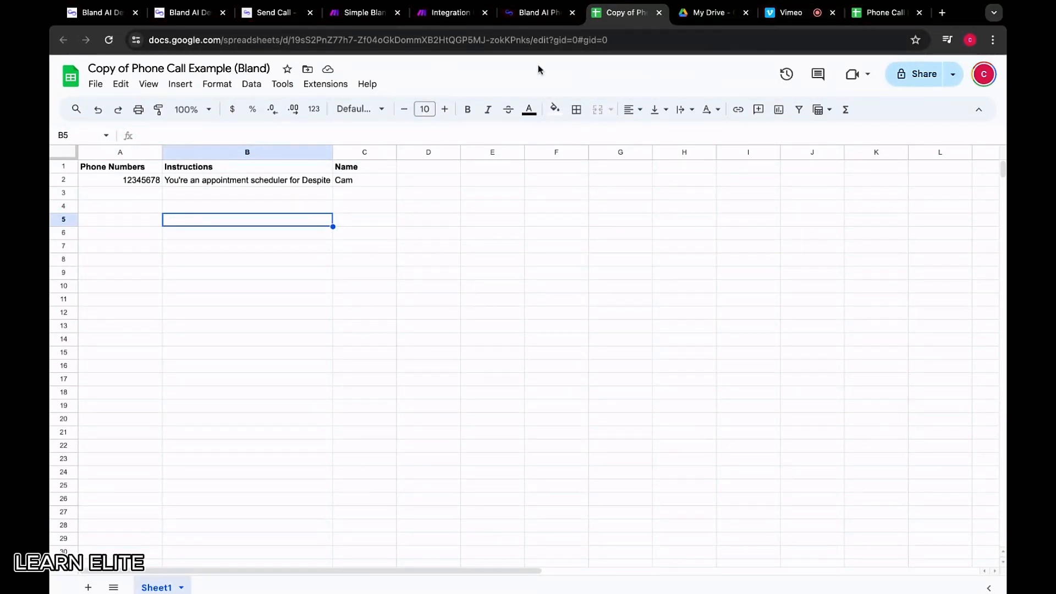
pyautogui.click(792, 12)
pyautogui.click(374, 426)
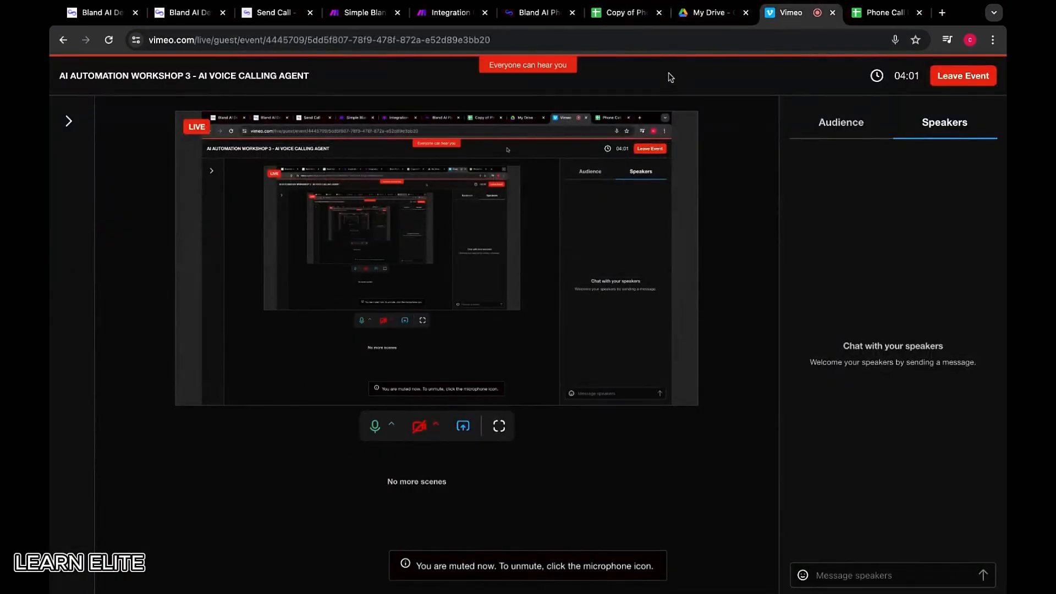
pyautogui.click(612, 16)
pyautogui.click(427, 14)
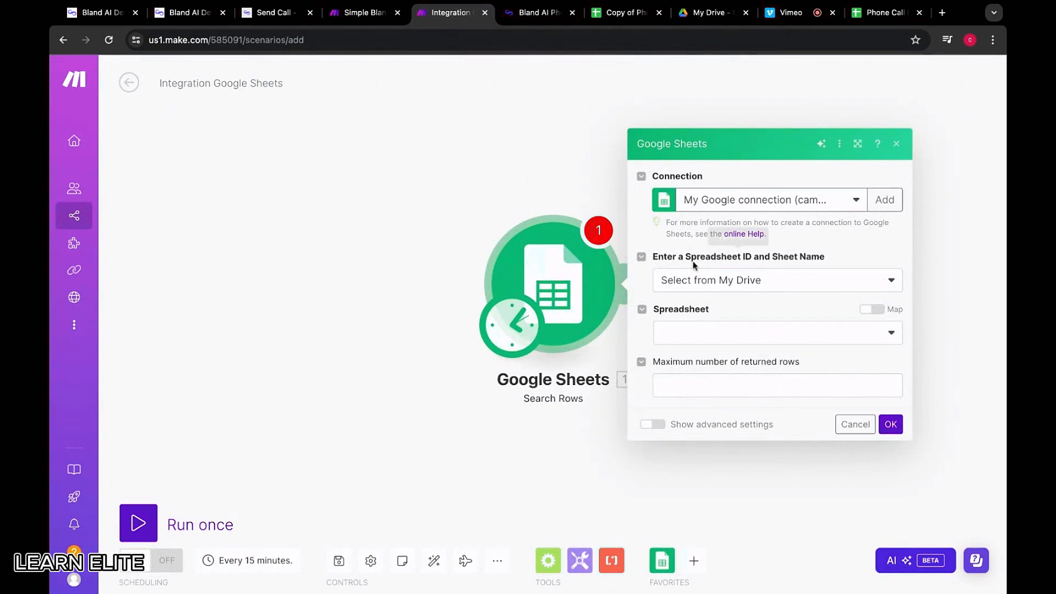
# Switch the Search Rows module to the other Google connection and select the Phone Call Example (Bland) spreadsheet from My Drive
pyautogui.click(738, 215)
pyautogui.click(739, 266)
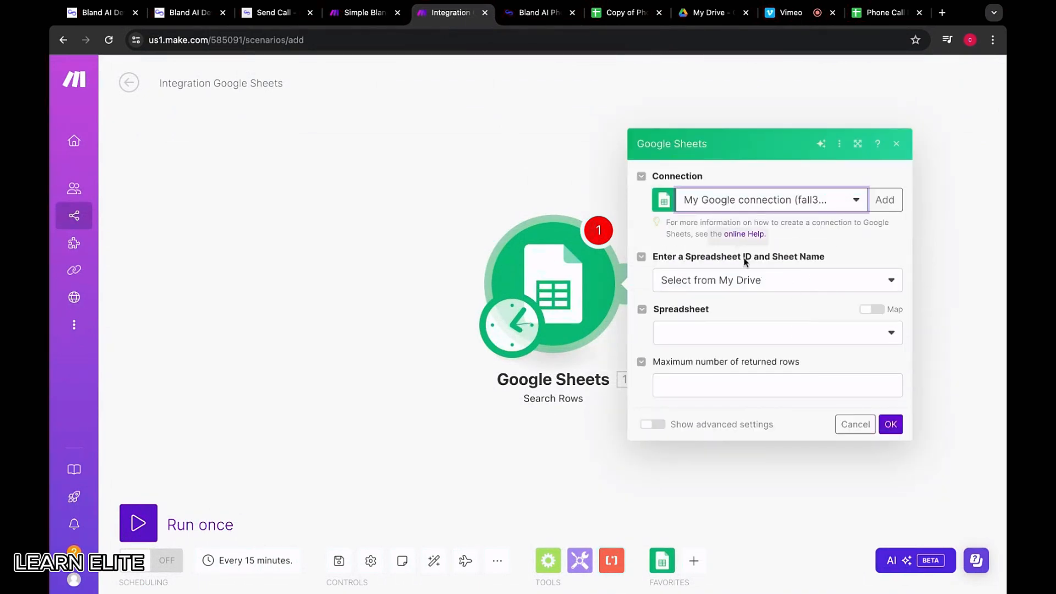
pyautogui.click(733, 342)
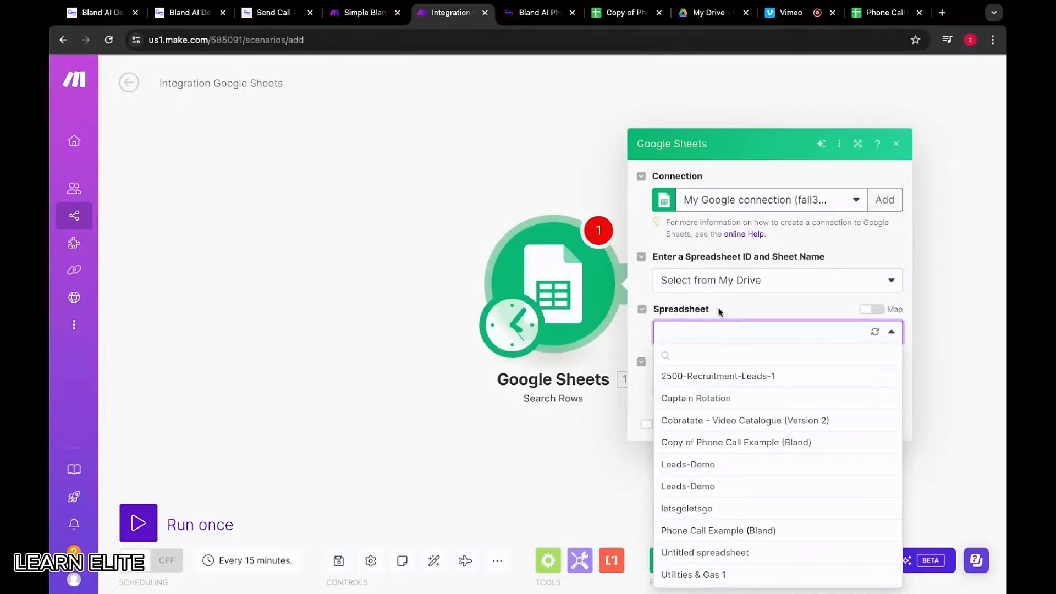
pyautogui.scroll(-2, 728, 433)
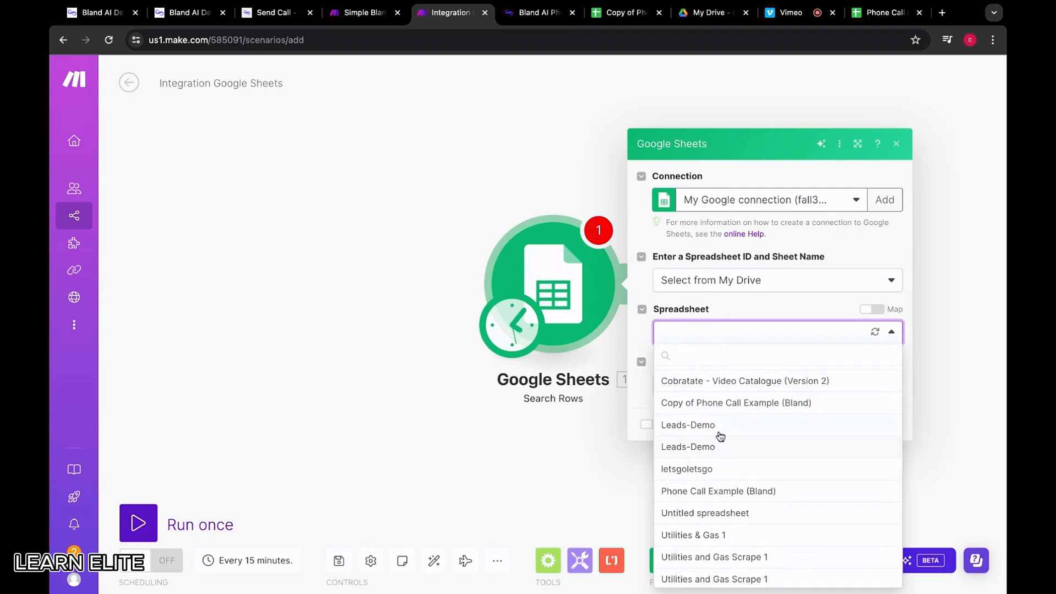
pyautogui.scroll(1, 718, 409)
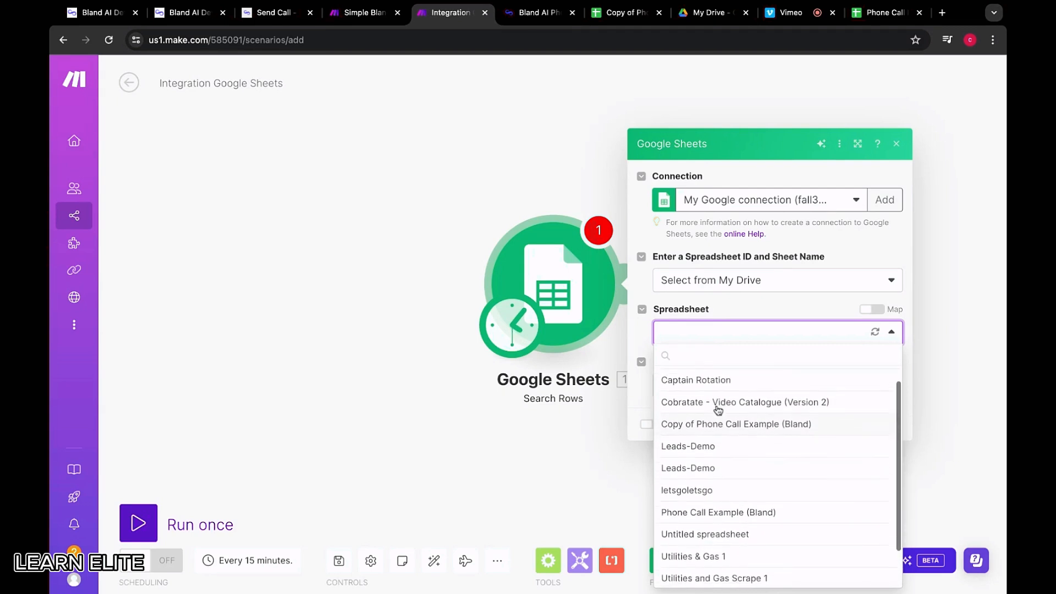
pyautogui.scroll(-1, 717, 410)
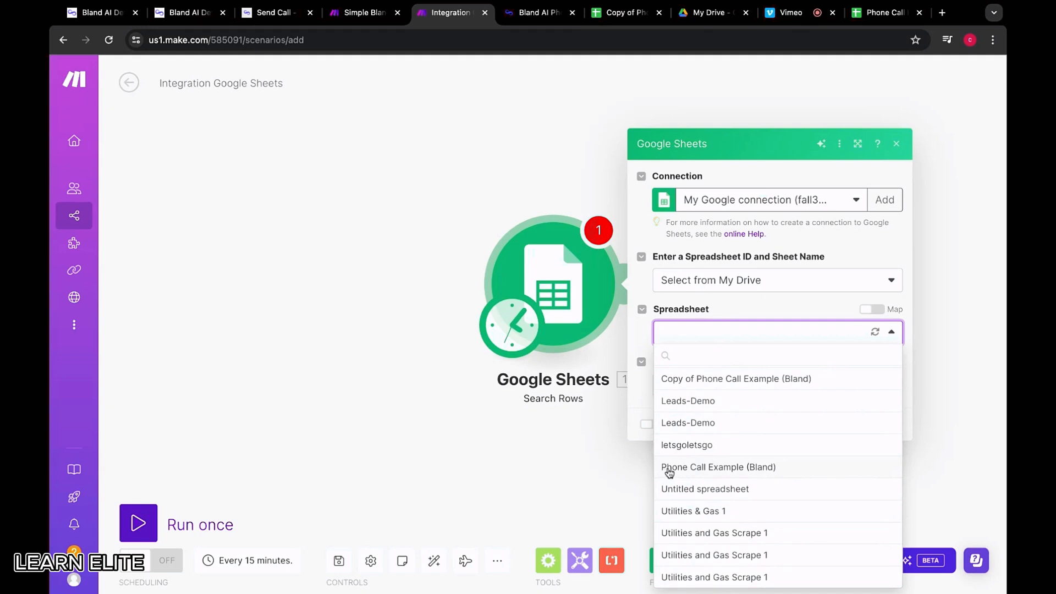
pyautogui.click(669, 467)
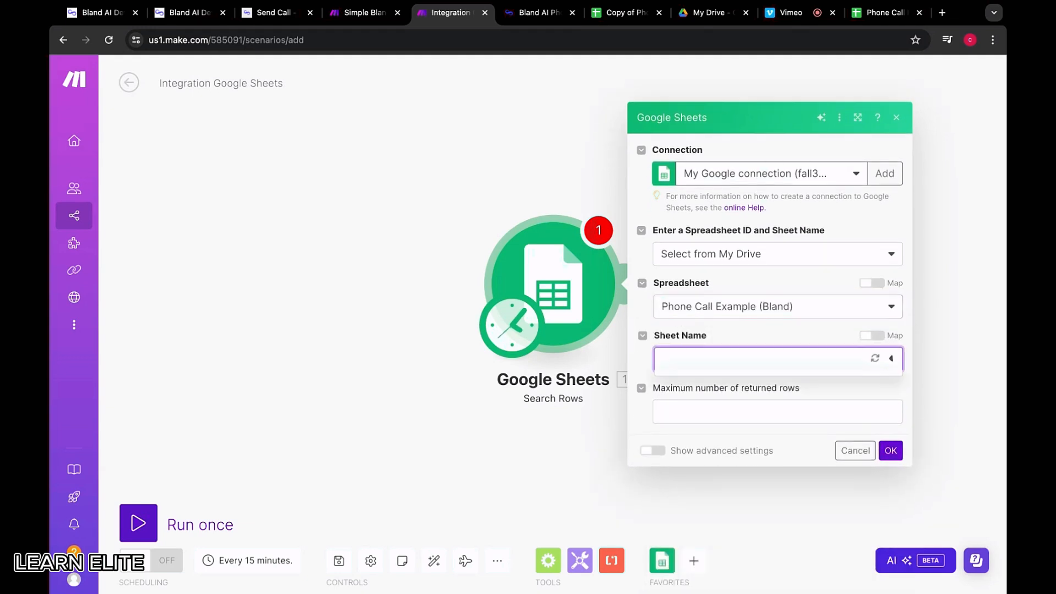
# Use Sheet1 as the module's sheet, set the maximum number of returned rows to 1 and save the settings
pyautogui.click(685, 385)
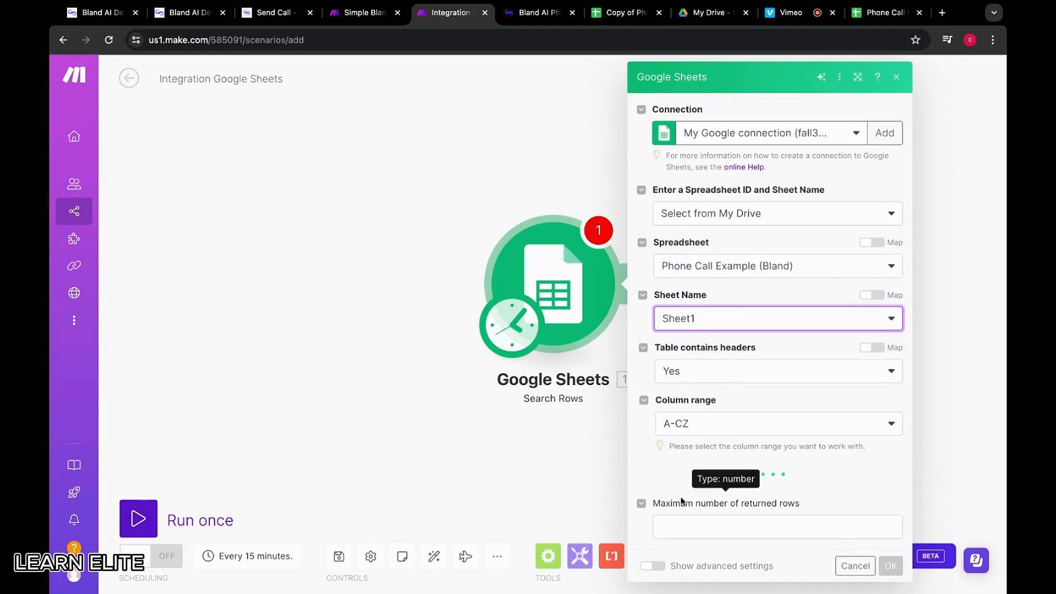
pyautogui.scroll(-4, 679, 448)
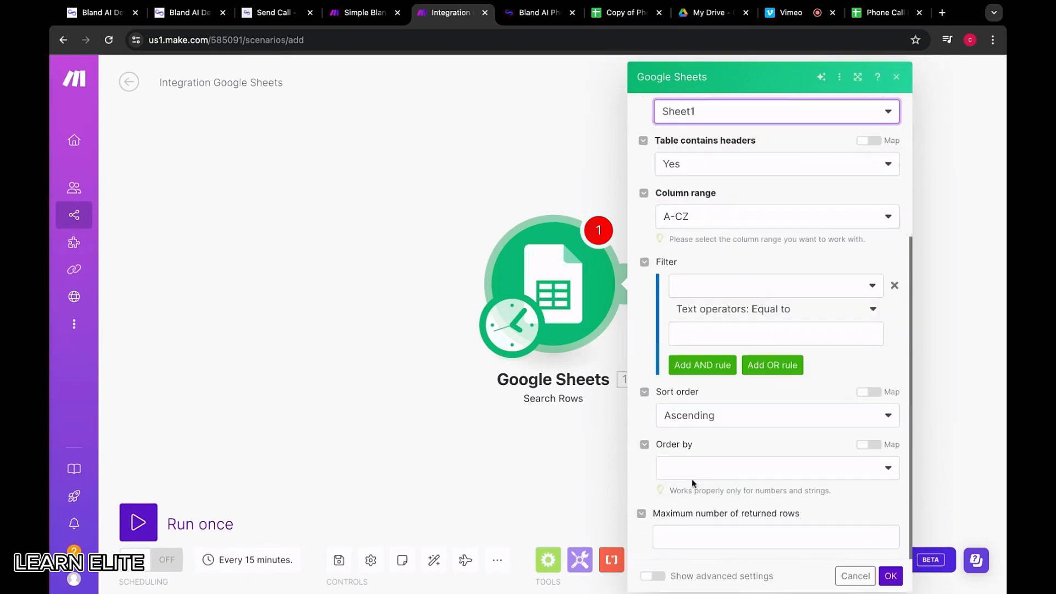
pyautogui.click(691, 540)
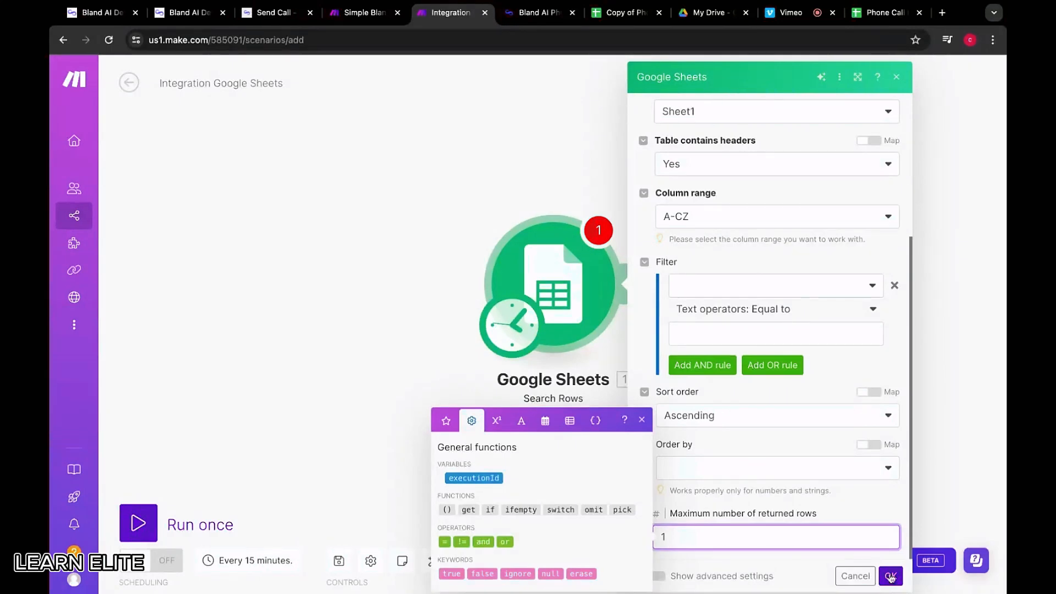
pyautogui.click(892, 576)
# Reopen the Search Rows settings, check the columns of the phone call spreadsheet copy and return to the new scenario
pyautogui.click(605, 337)
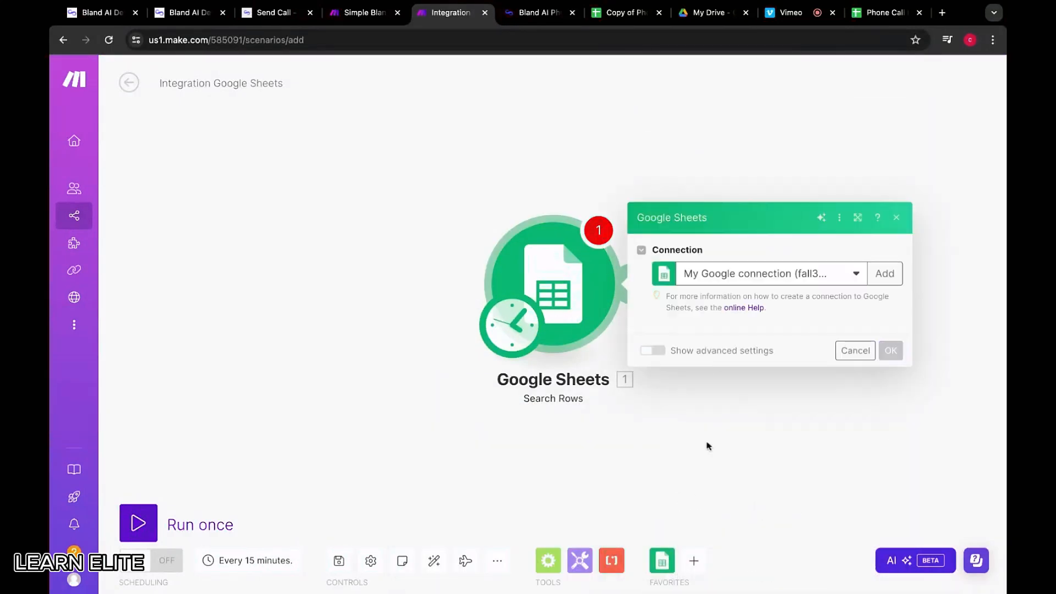
pyautogui.click(626, 12)
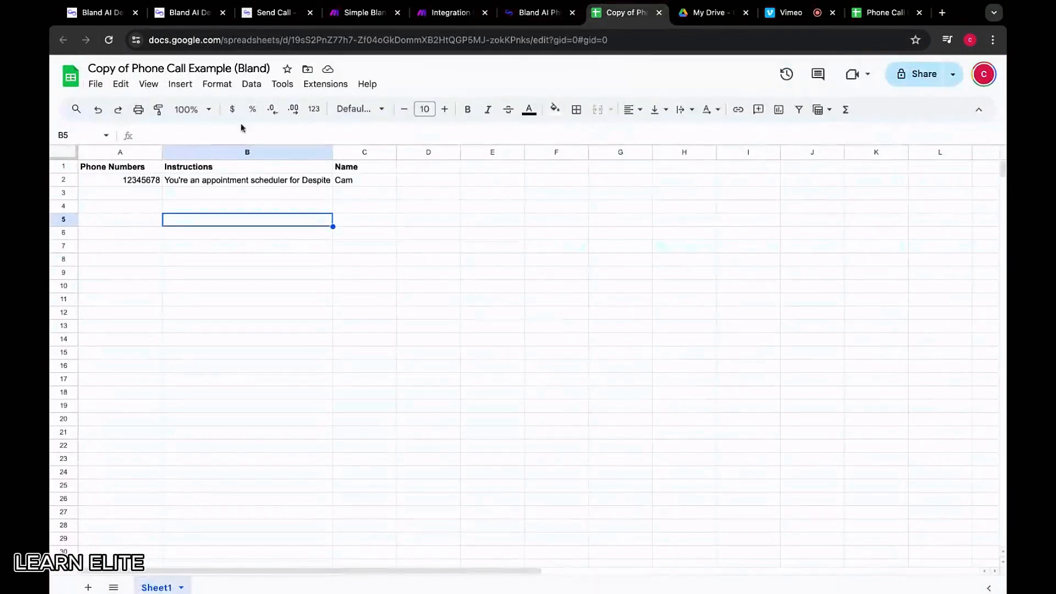
pyautogui.click(451, 12)
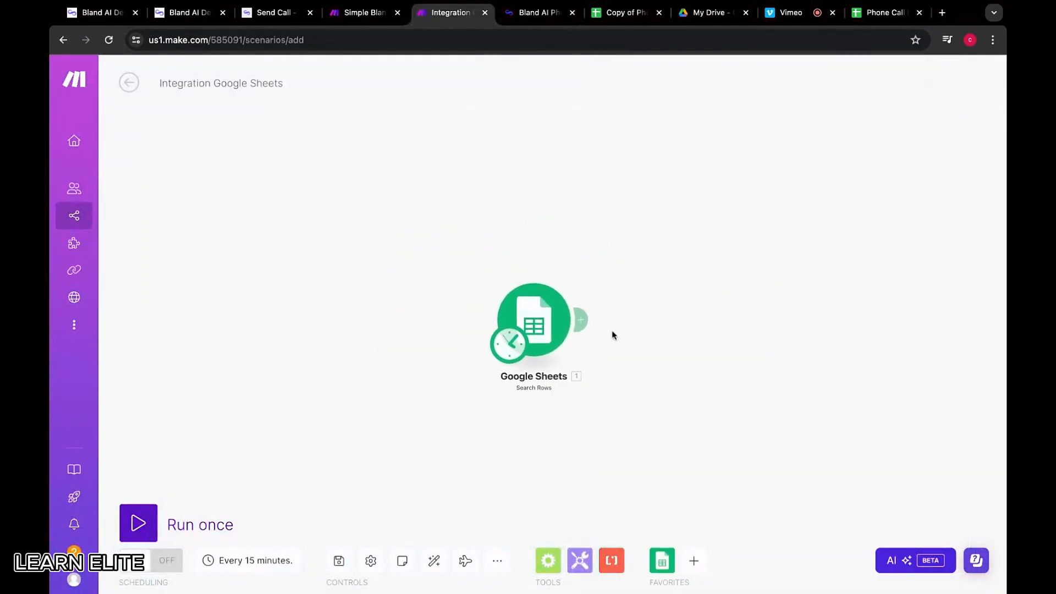
# Add an HTTP Make a request module after the Google Sheets Search Rows module, following the Simple Bland.ai Demo scenario
pyautogui.click(533, 323)
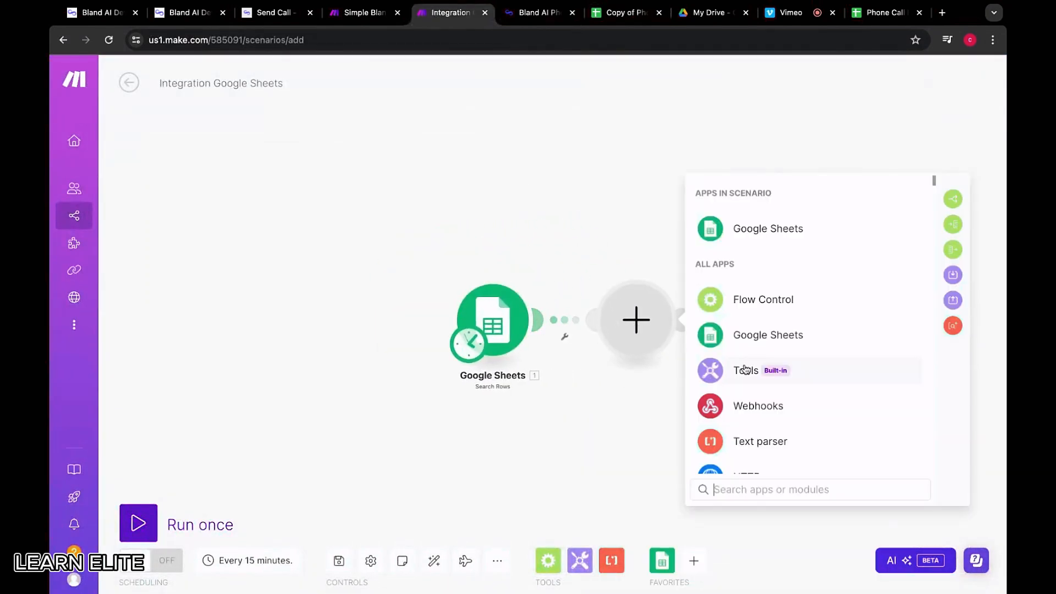
pyautogui.click(358, 12)
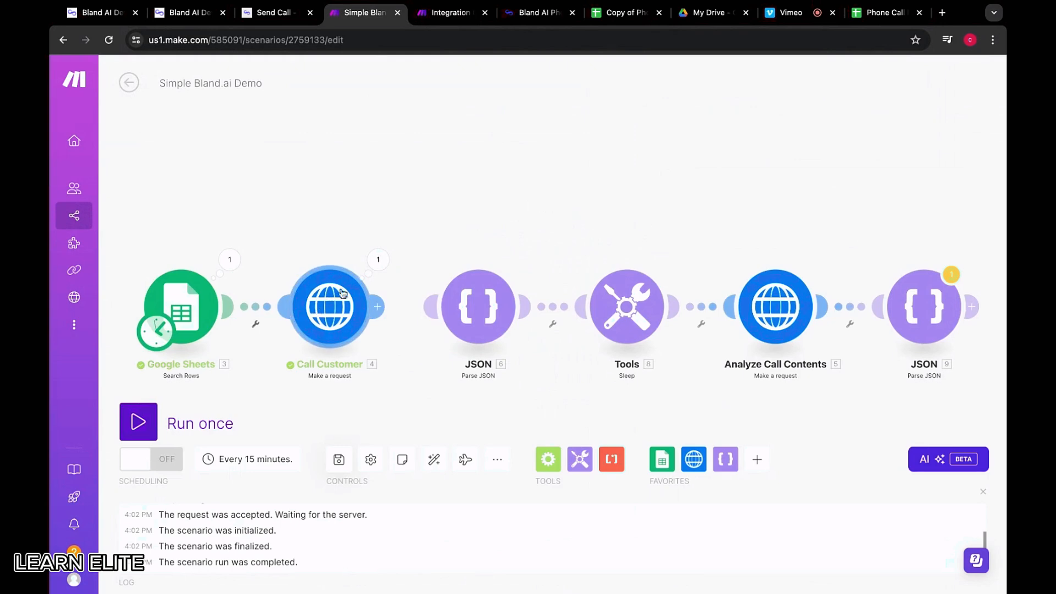
pyautogui.click(332, 300)
pyautogui.click(443, 12)
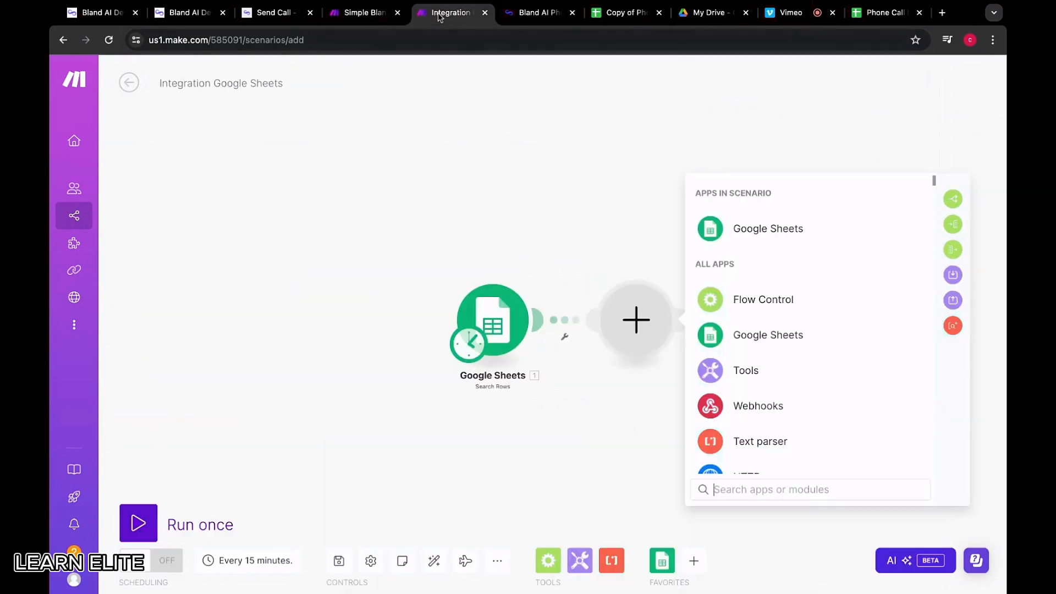
pyautogui.write('http')
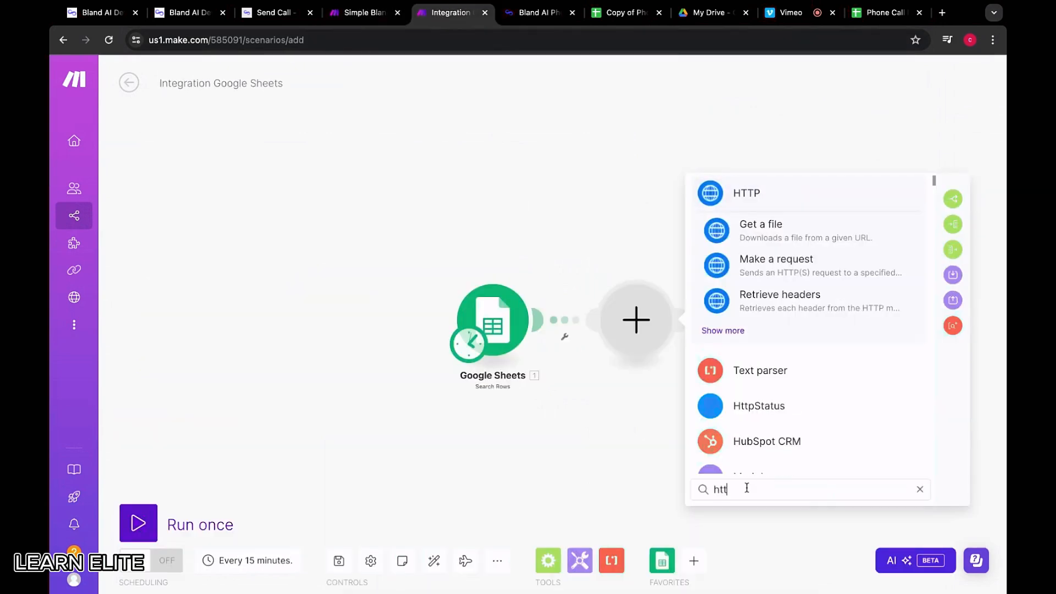
pyautogui.click(781, 269)
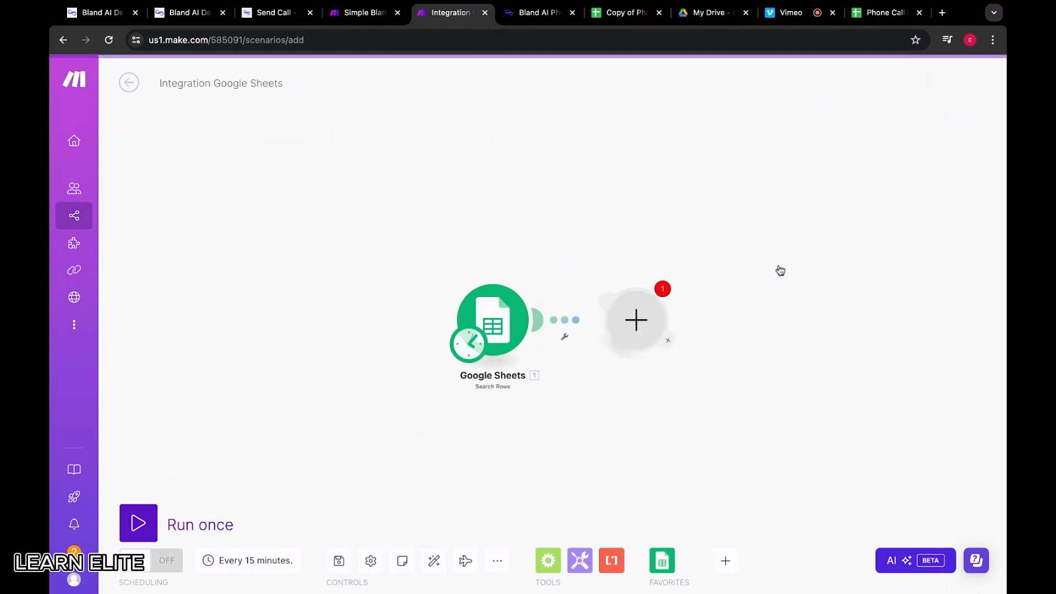
pyautogui.click(781, 206)
pyautogui.click(804, 177)
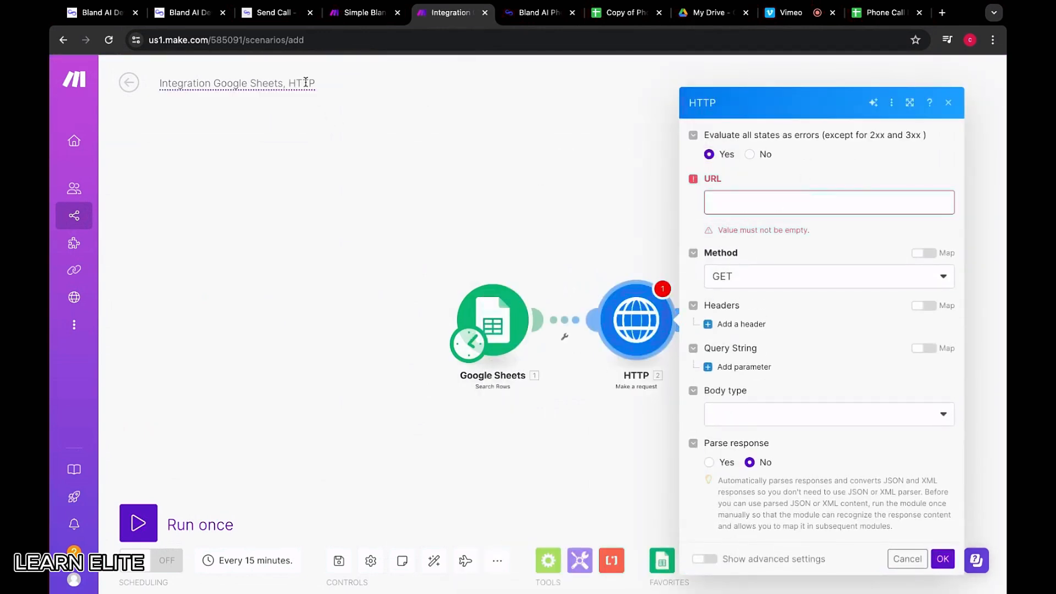
pyautogui.click(197, 17)
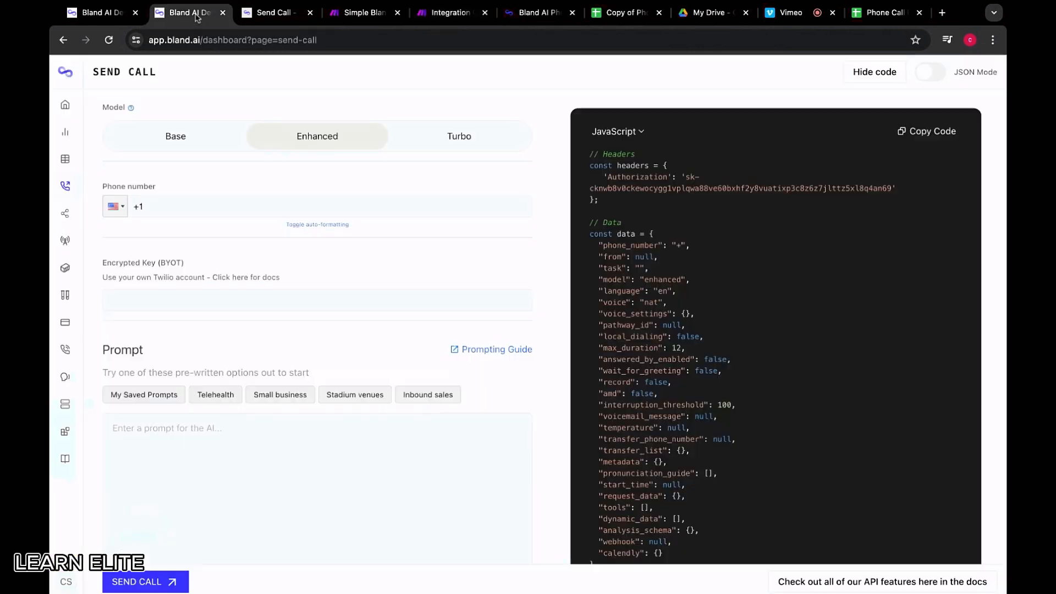
pyautogui.moveTo(61, 143)
pyautogui.click(275, 13)
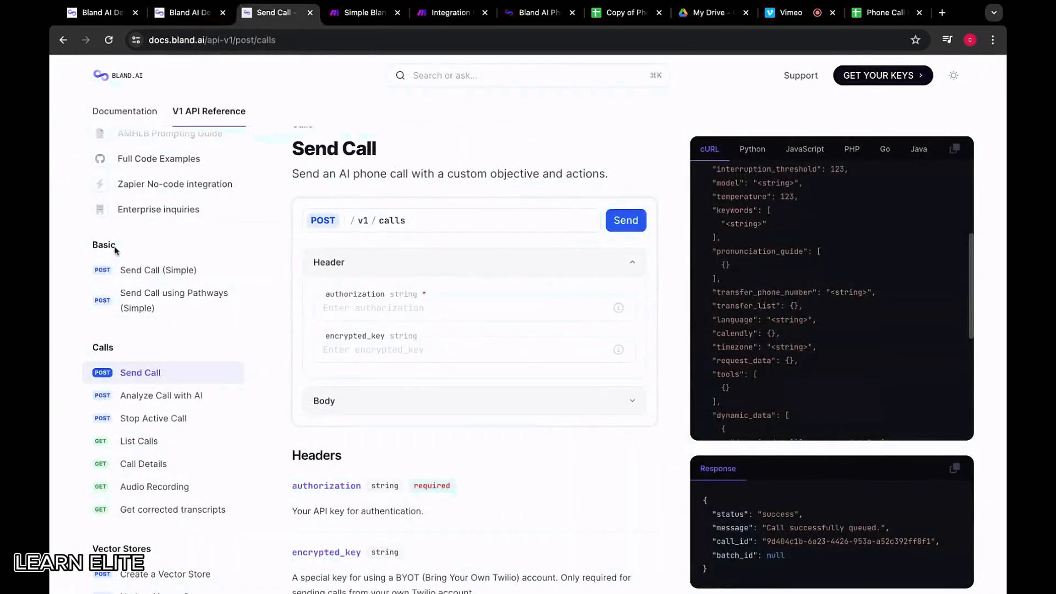
pyautogui.click(186, 13)
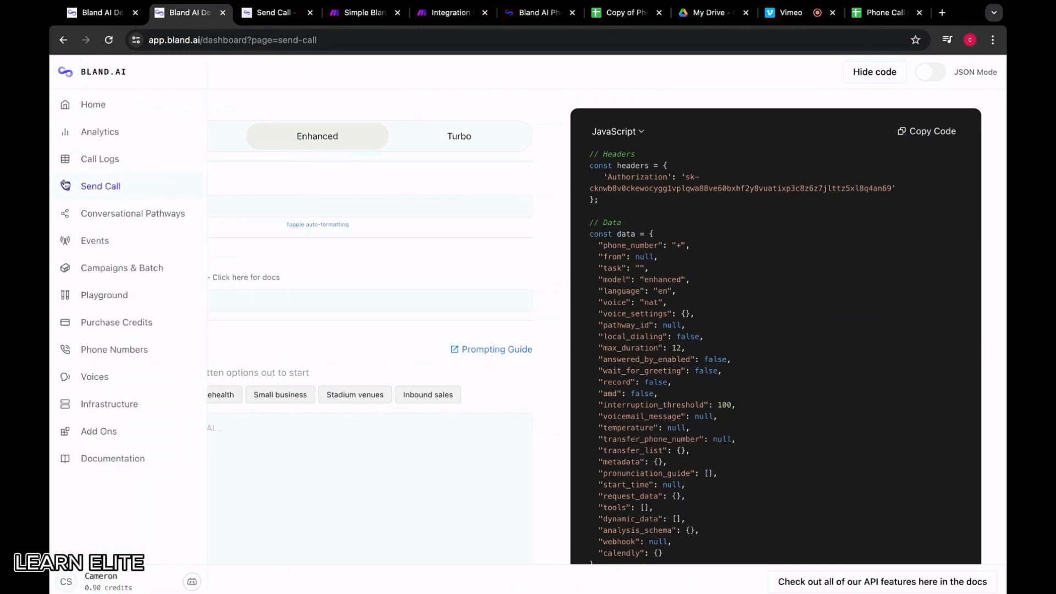
pyautogui.click(275, 13)
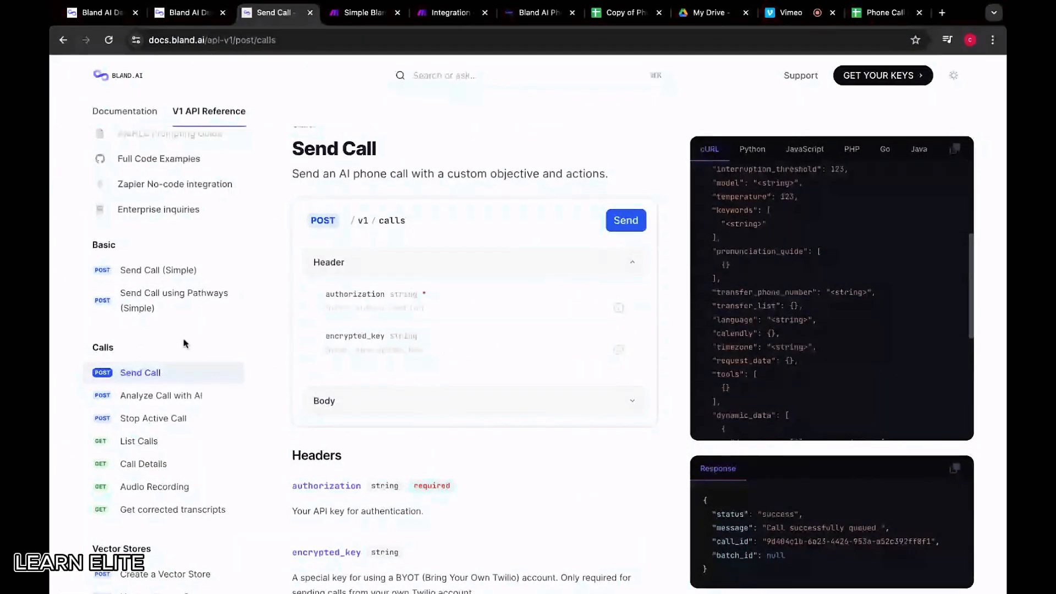
pyautogui.scroll(1, 266, 351)
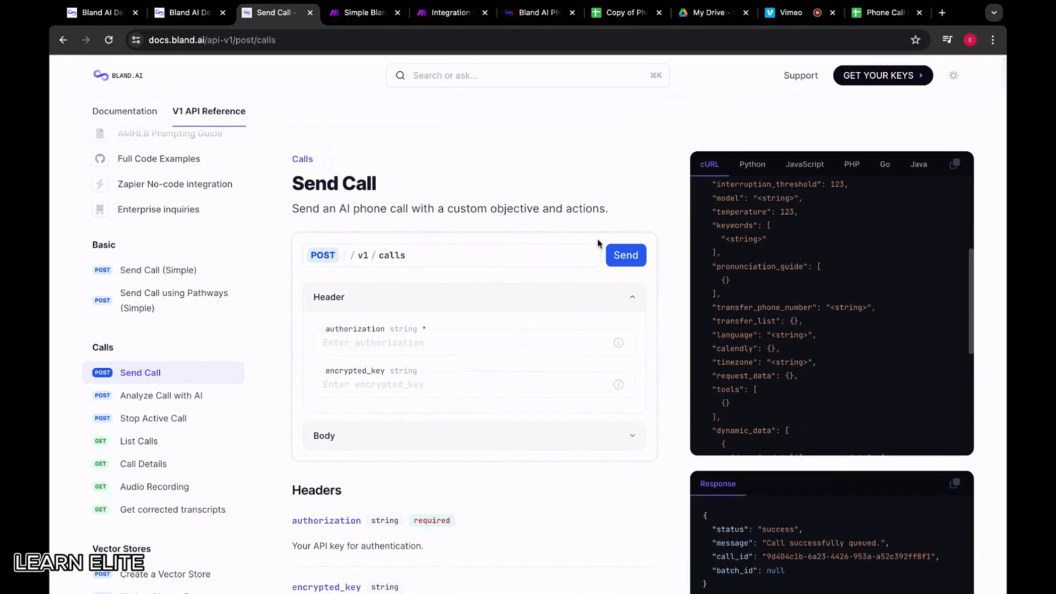
pyautogui.click(588, 257)
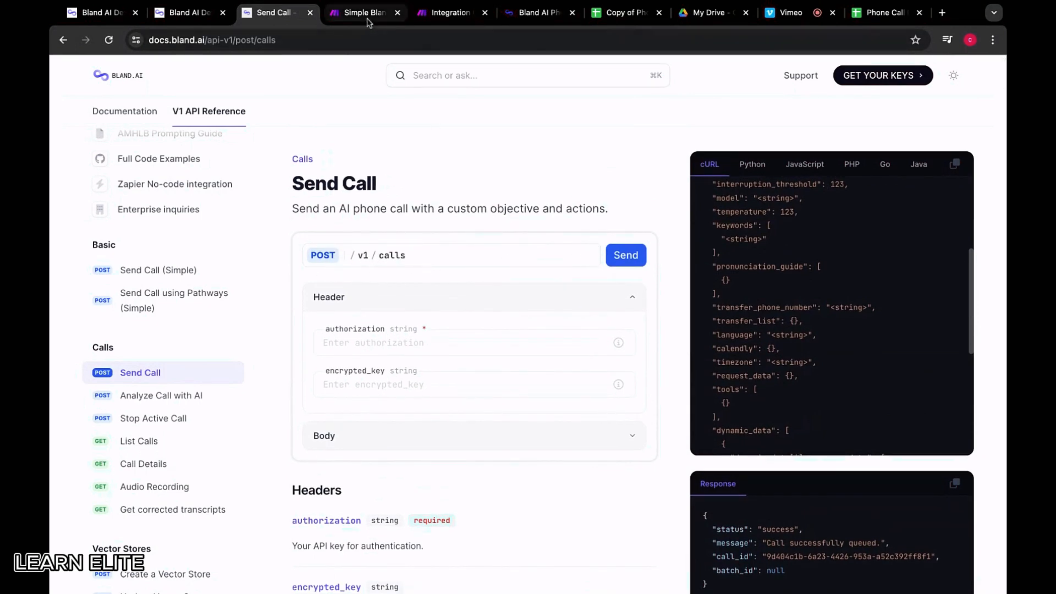
pyautogui.click(440, 16)
pyautogui.click(761, 204)
pyautogui.hotkey('ctrl', 'v')
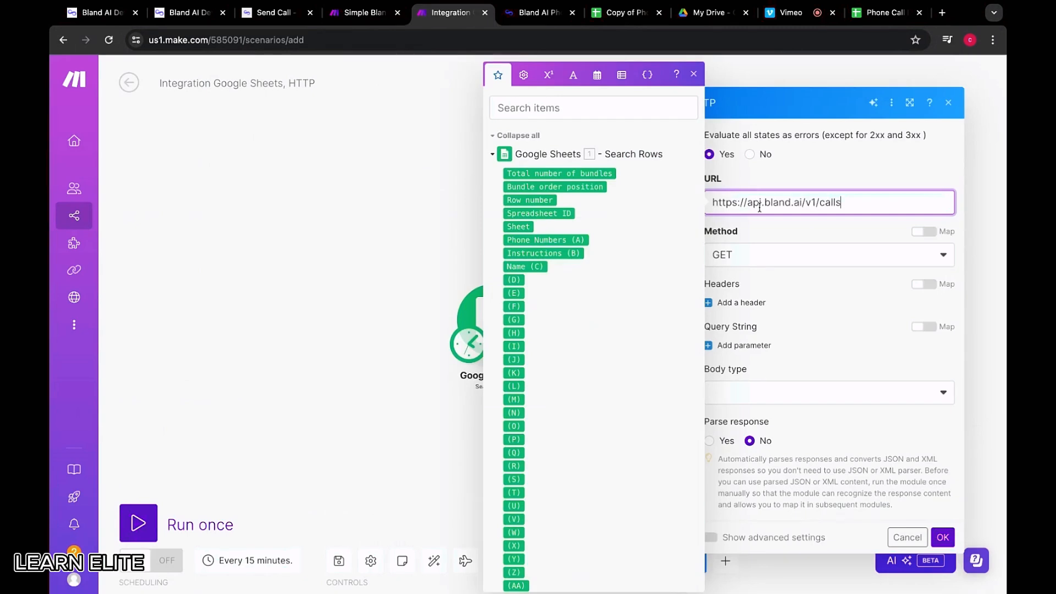
pyautogui.click(840, 182)
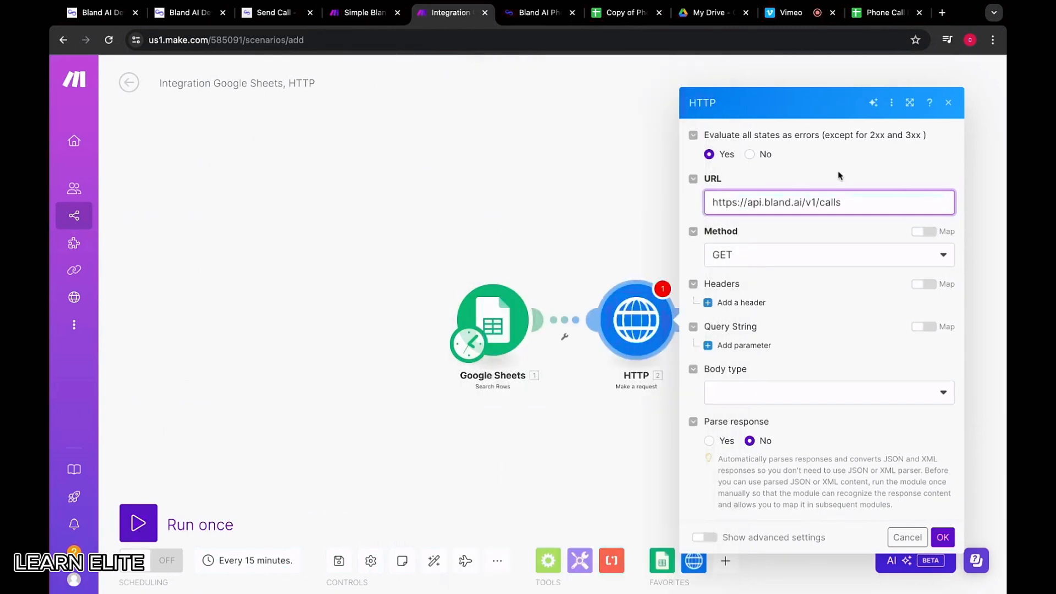
# Set the HTTP request's method to POST and its body type to Raw
pyautogui.click(730, 255)
pyautogui.click(731, 324)
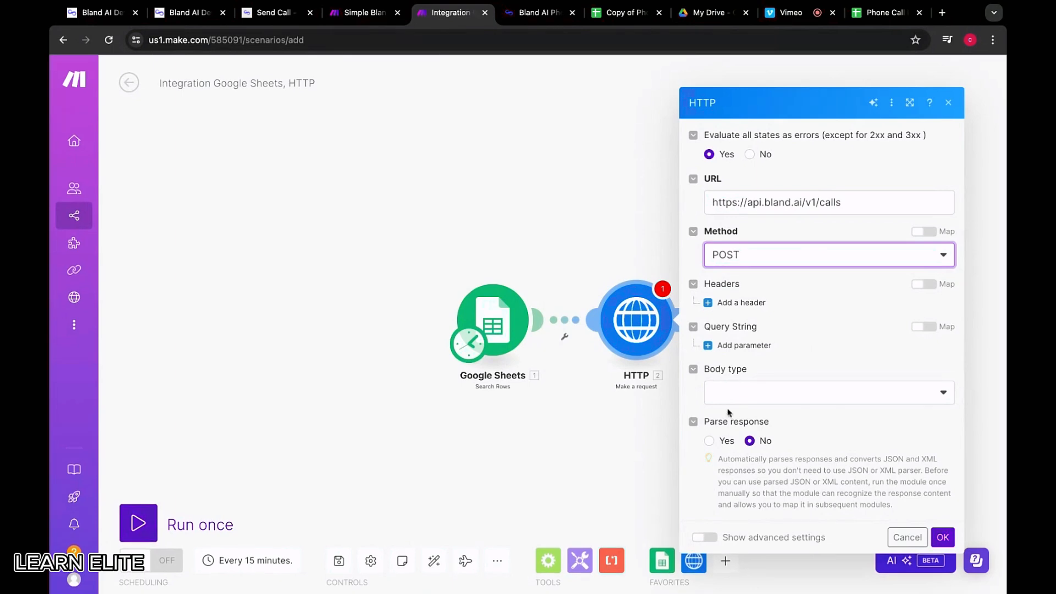
pyautogui.click(777, 404)
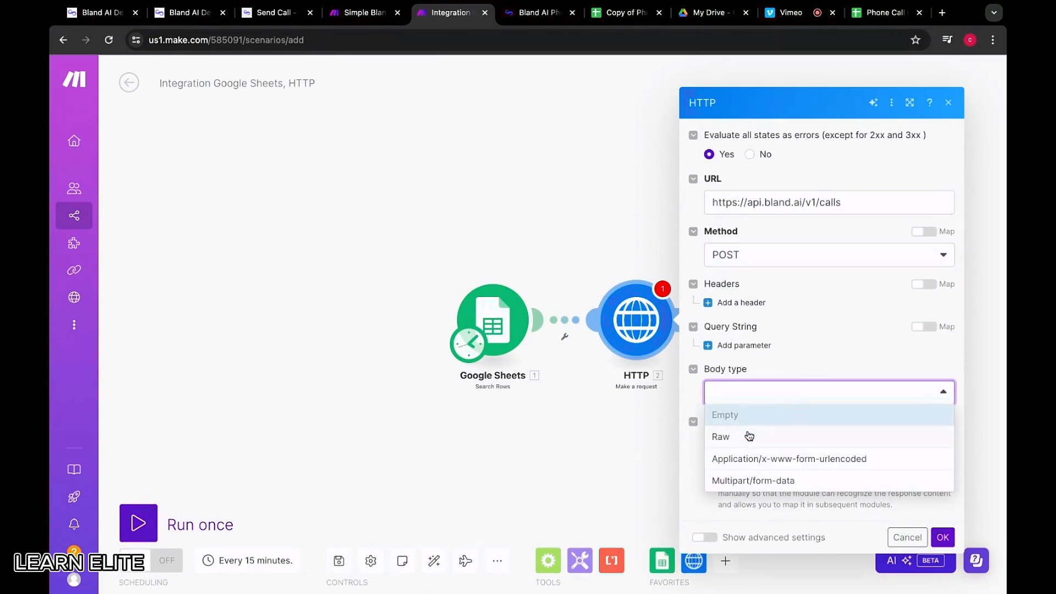
pyautogui.click(749, 435)
# Add a header to the HTTP request and name it Content-Type, copied from the cURL example in the Send Call documentation
pyautogui.click(742, 277)
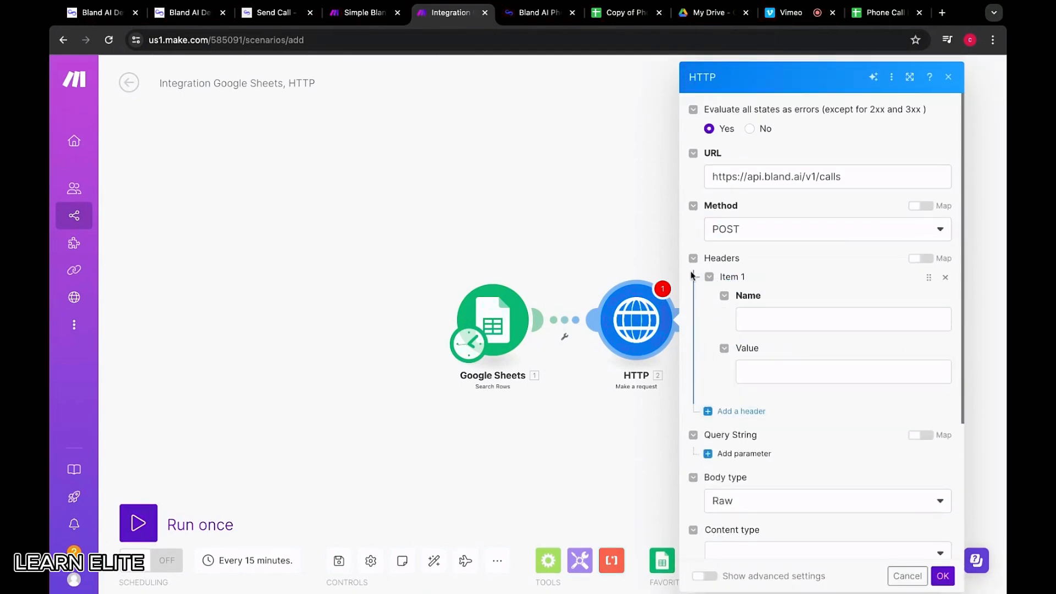
pyautogui.click(520, 17)
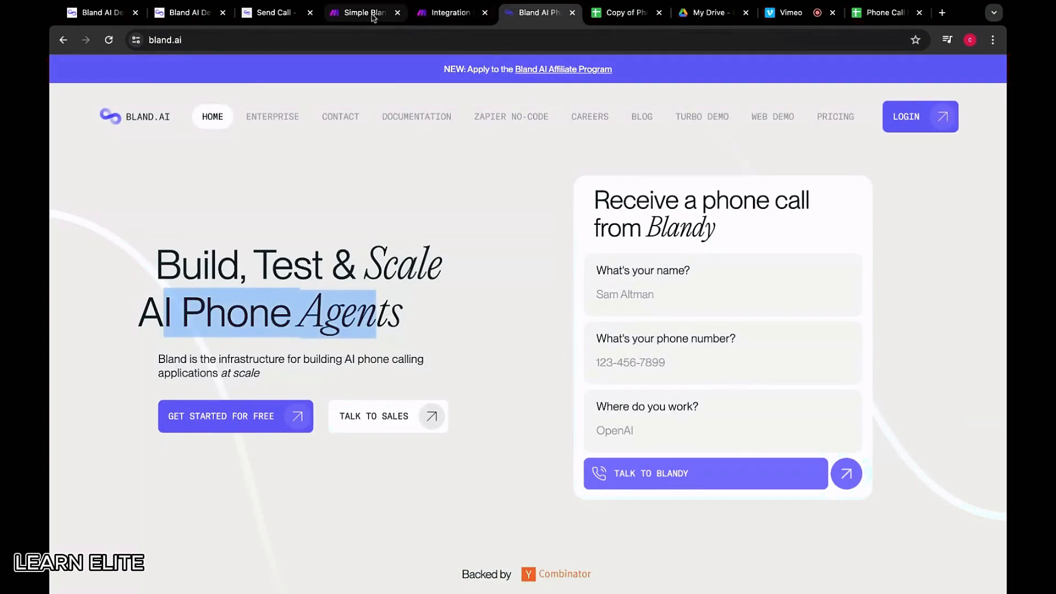
pyautogui.click(355, 14)
pyautogui.click(187, 12)
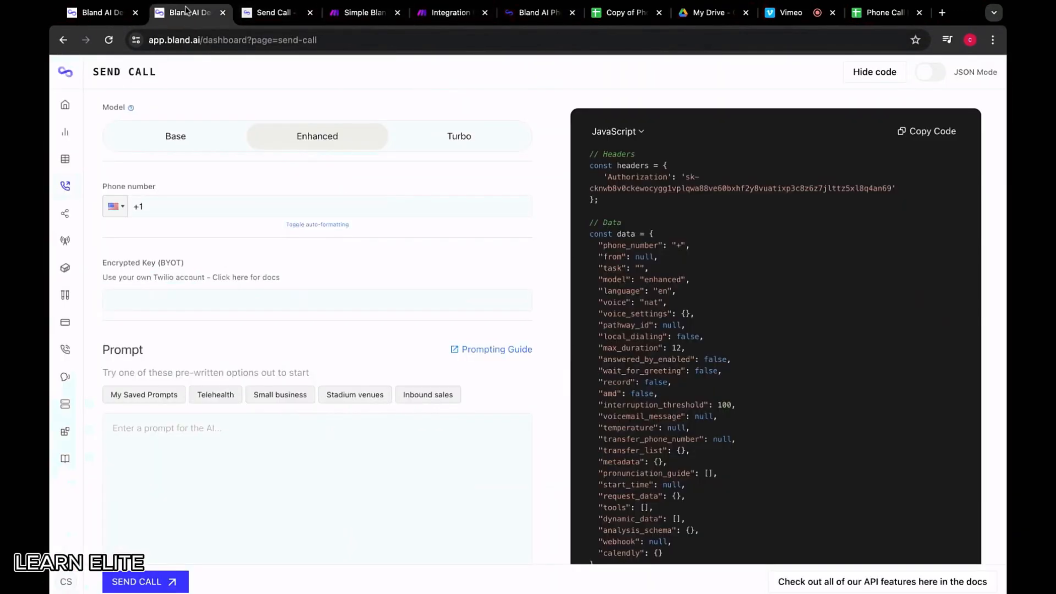
pyautogui.click(293, 13)
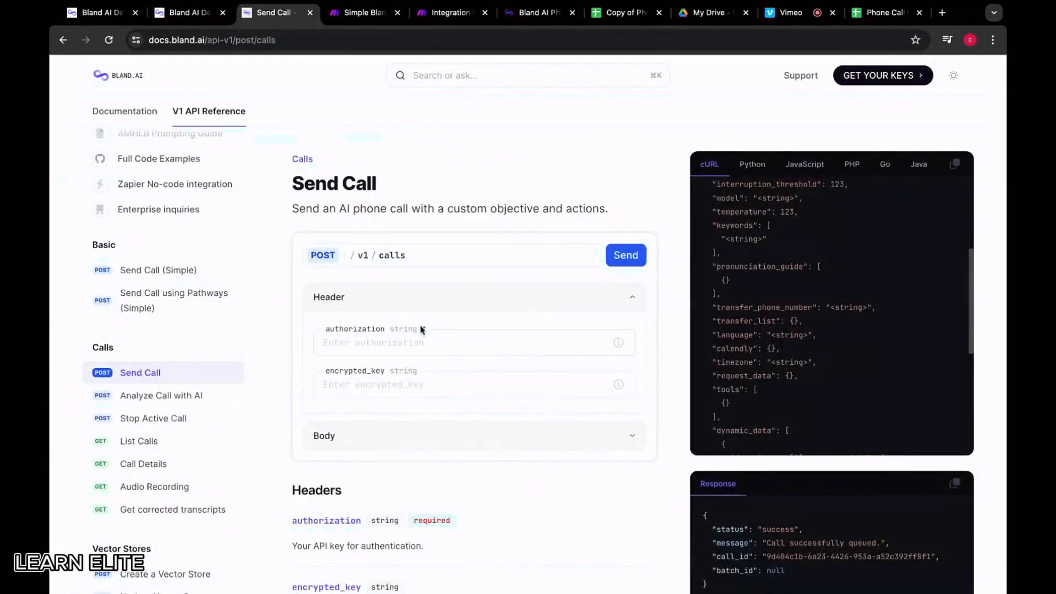
pyautogui.scroll(-2, 435, 336)
pyautogui.click(409, 284)
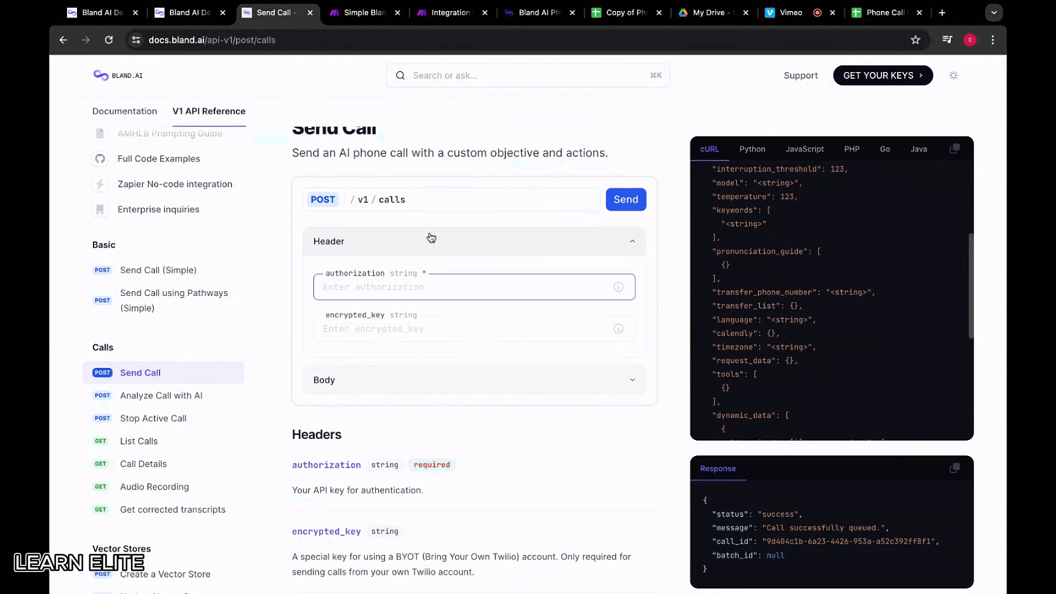
pyautogui.scroll(-1, 428, 287)
pyautogui.scroll(3, 770, 220)
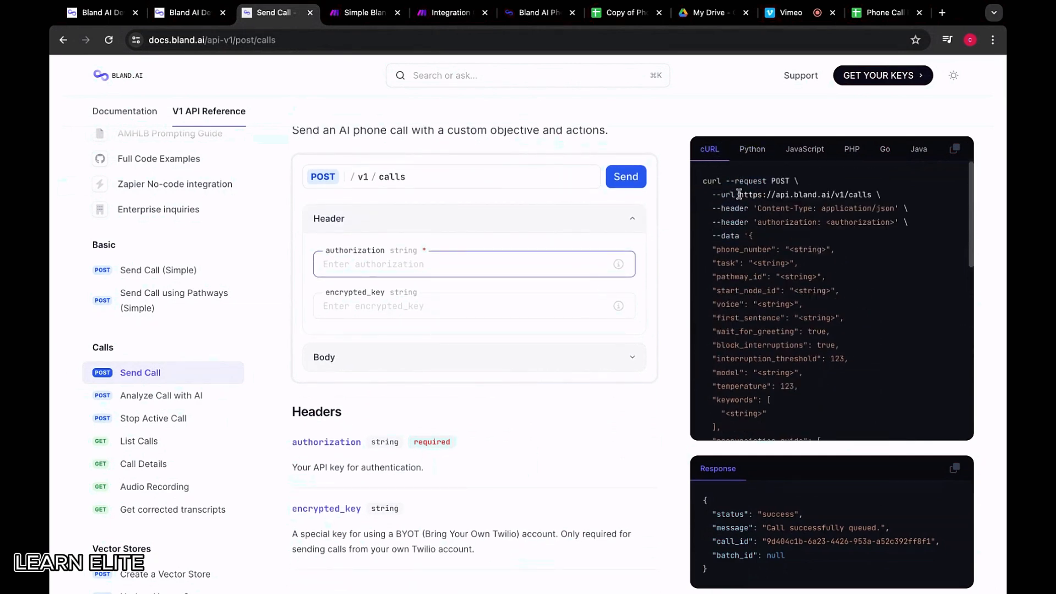
pyautogui.doubleClick(759, 208)
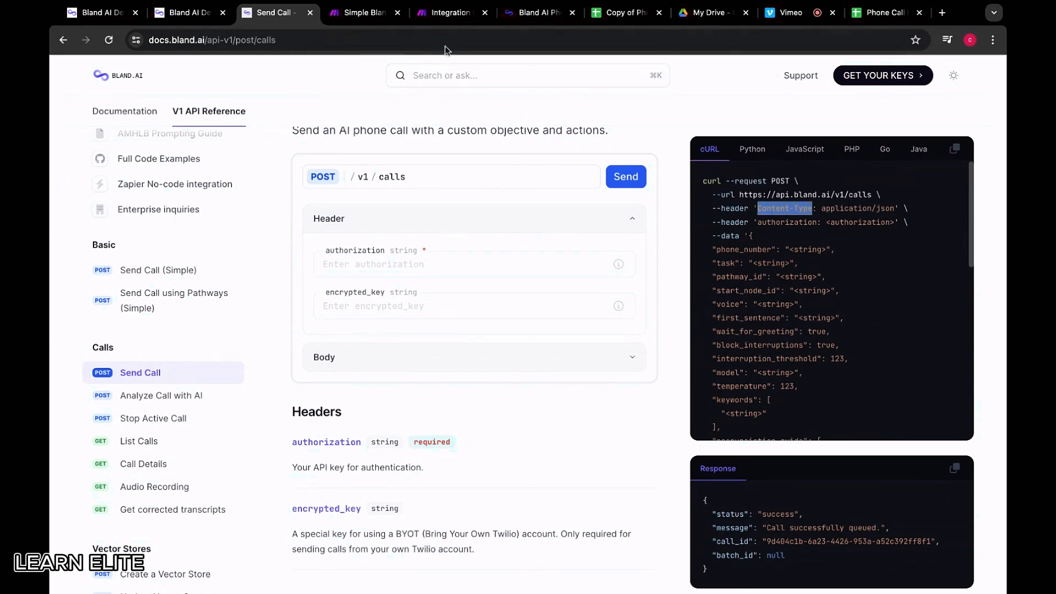
pyautogui.click(357, 12)
pyautogui.click(448, 12)
pyautogui.click(764, 320)
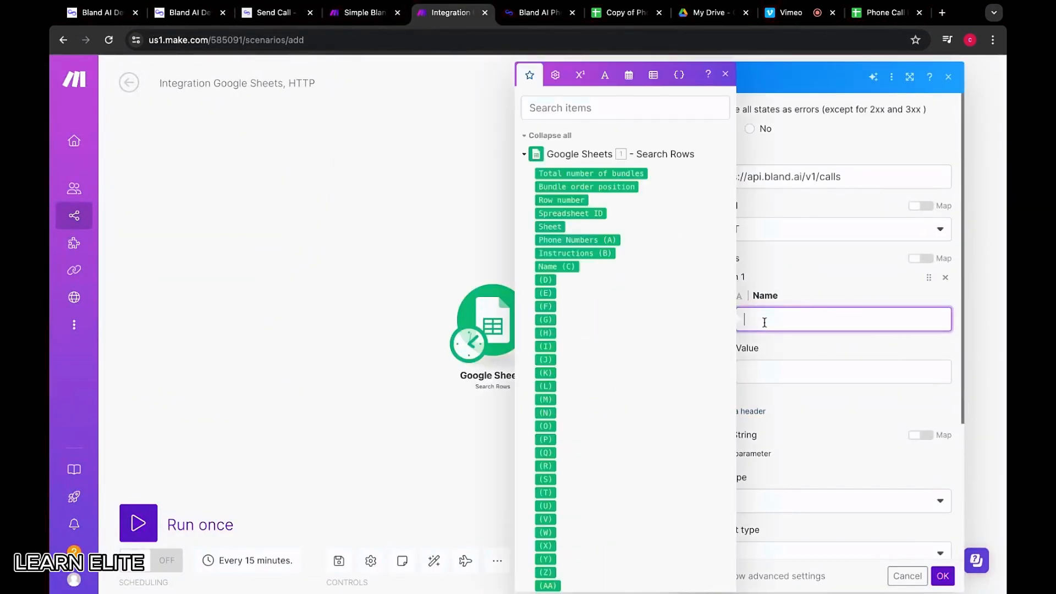
pyautogui.press('super+v')
# Copy application/json from the documentation's cURL example and enter it as the Content-Type header's value
pyautogui.click(274, 12)
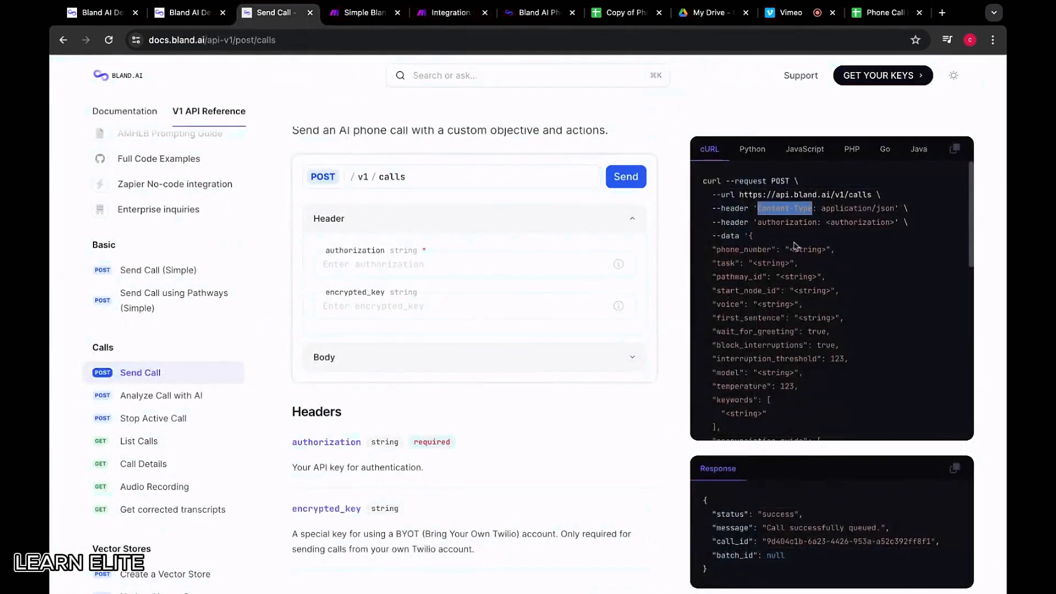
pyautogui.moveTo(822, 208); pyautogui.dragTo(895, 208)
pyautogui.press('super+c')
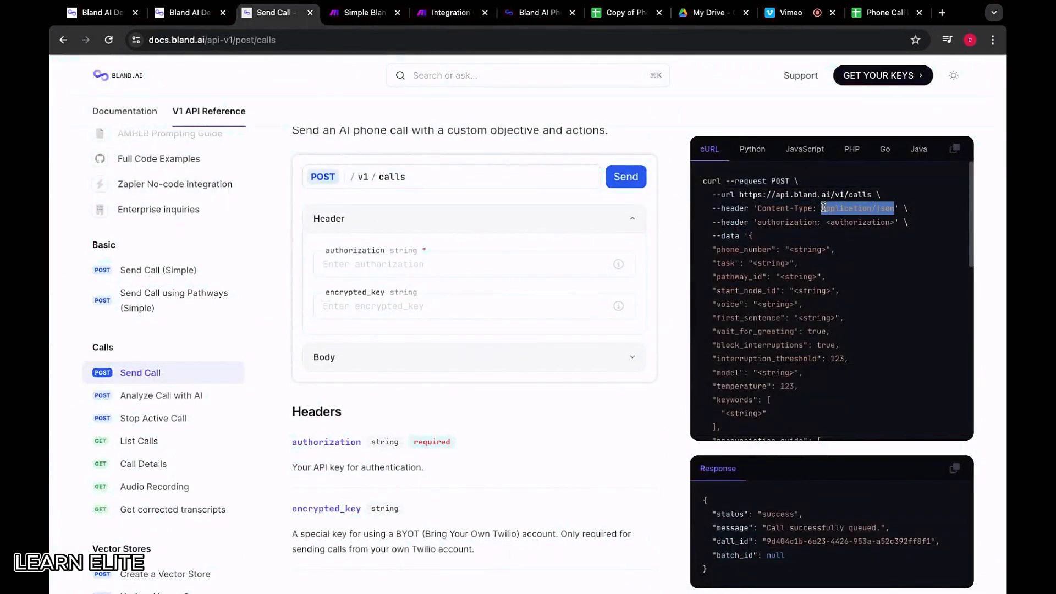
pyautogui.click(448, 12)
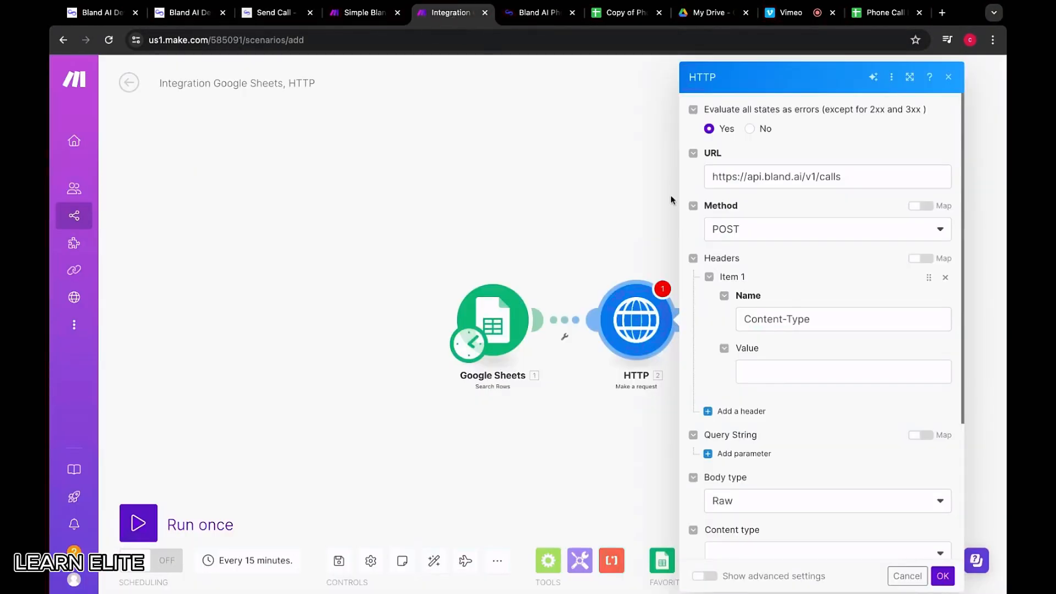
pyautogui.click(763, 378)
pyautogui.press('super+v')
# Add a second header to the HTTP request and name it authorization, as in the documentation's cURL example
pyautogui.click(740, 411)
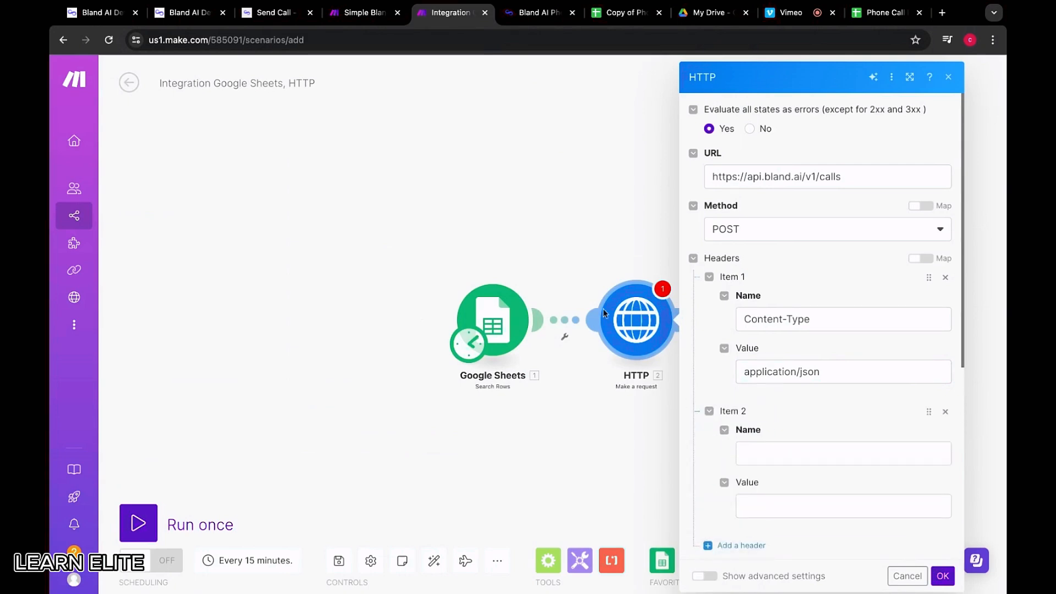
pyautogui.click(316, 15)
pyautogui.click(753, 223)
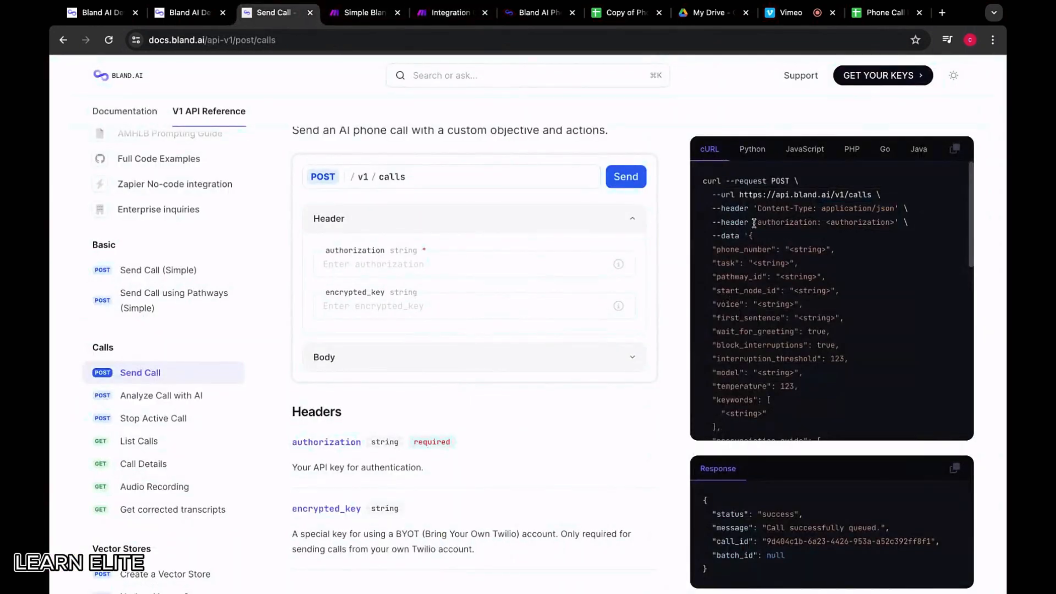
pyautogui.moveTo(757, 223); pyautogui.dragTo(809, 223)
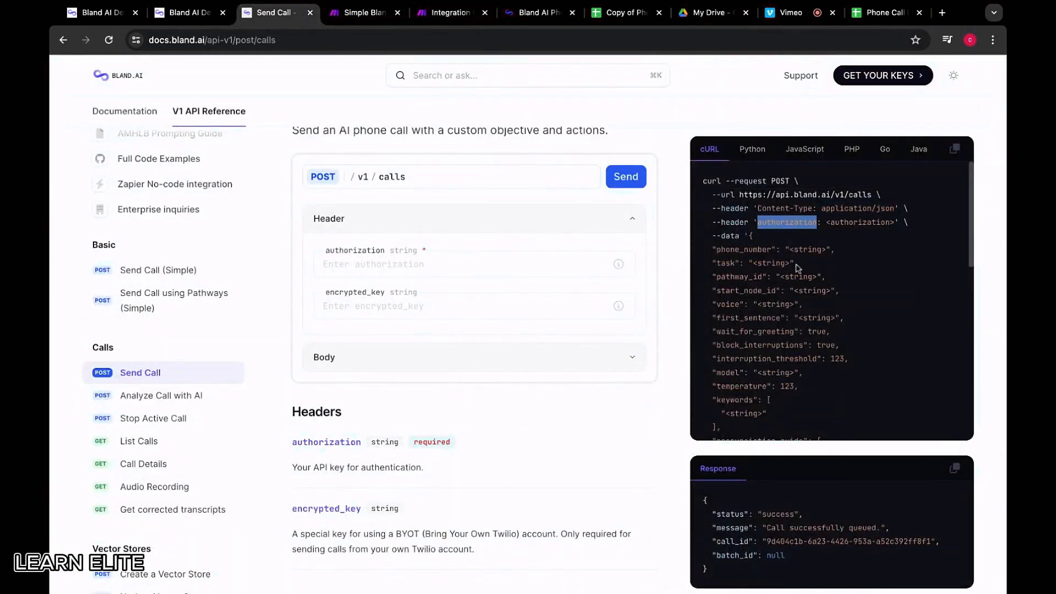
pyautogui.click(363, 12)
pyautogui.click(451, 12)
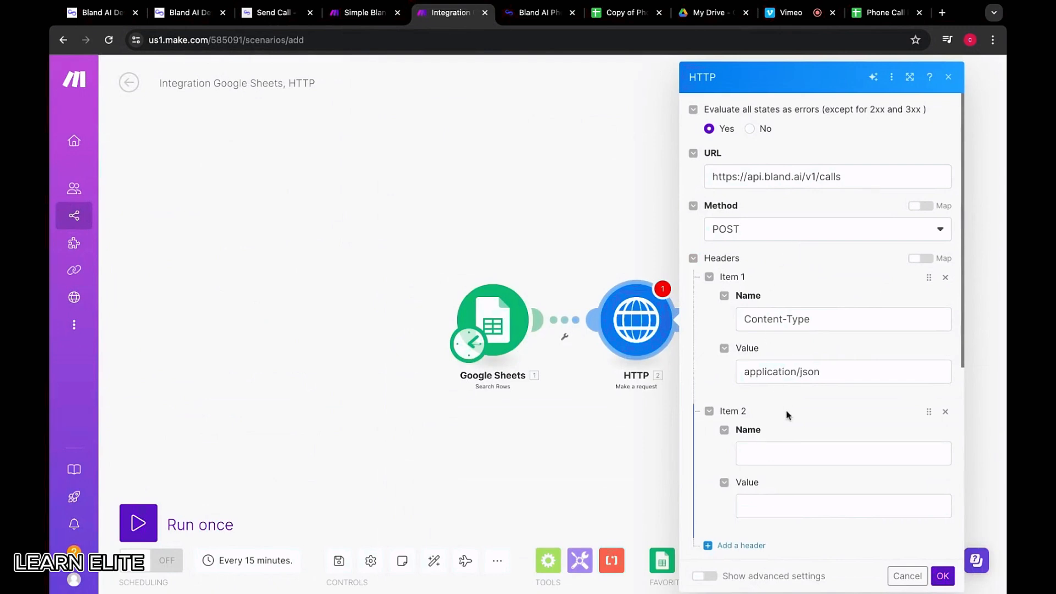
pyautogui.click(781, 450)
pyautogui.write('authorization')
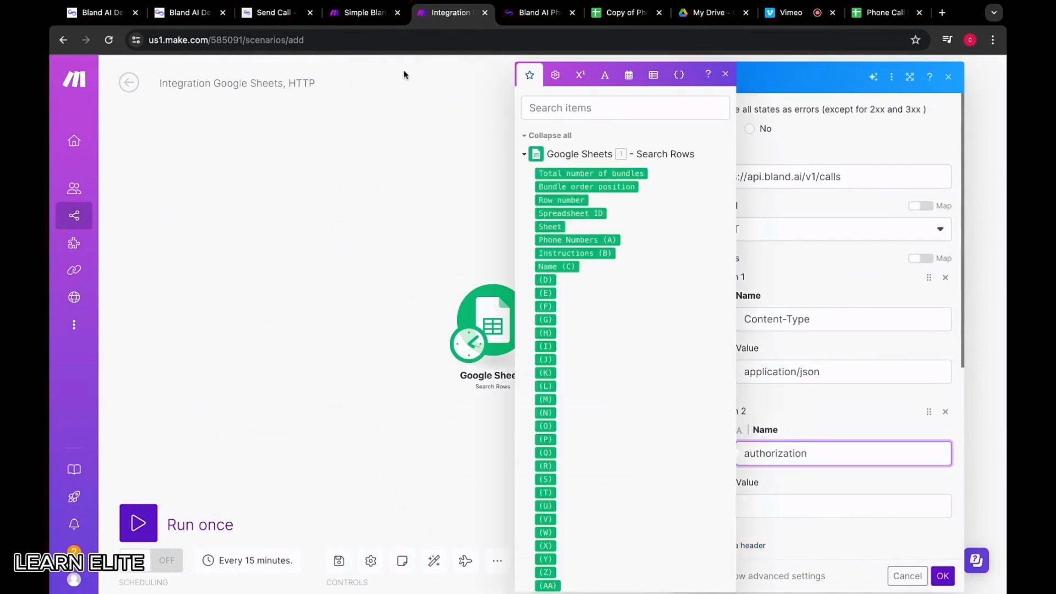
# Copy the API key from the Bland.ai account settings and paste it as the authorization header's value in the Make HTTP request
pyautogui.click(275, 12)
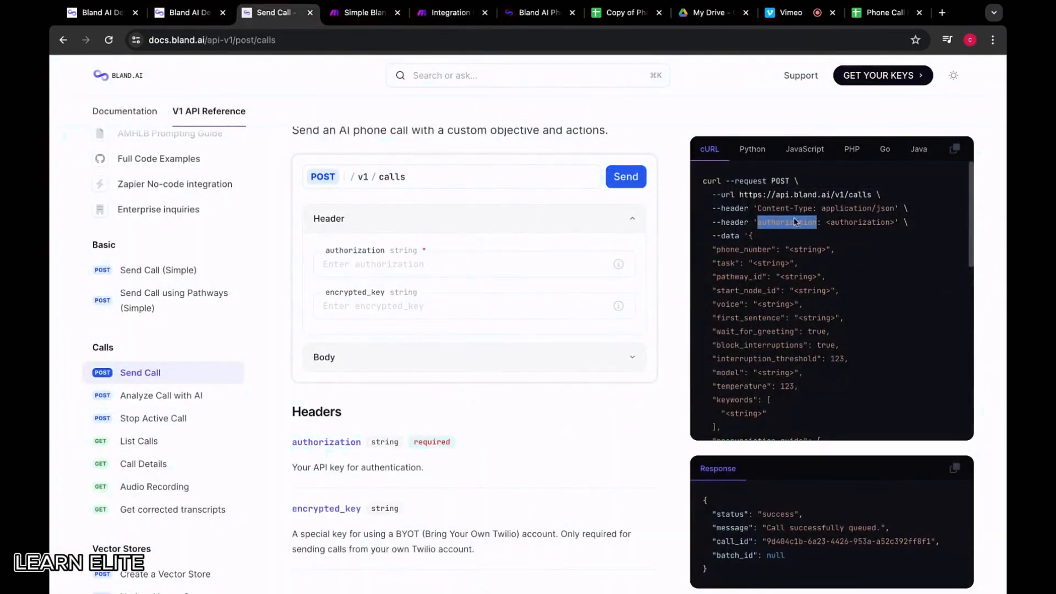
pyautogui.doubleClick(831, 222)
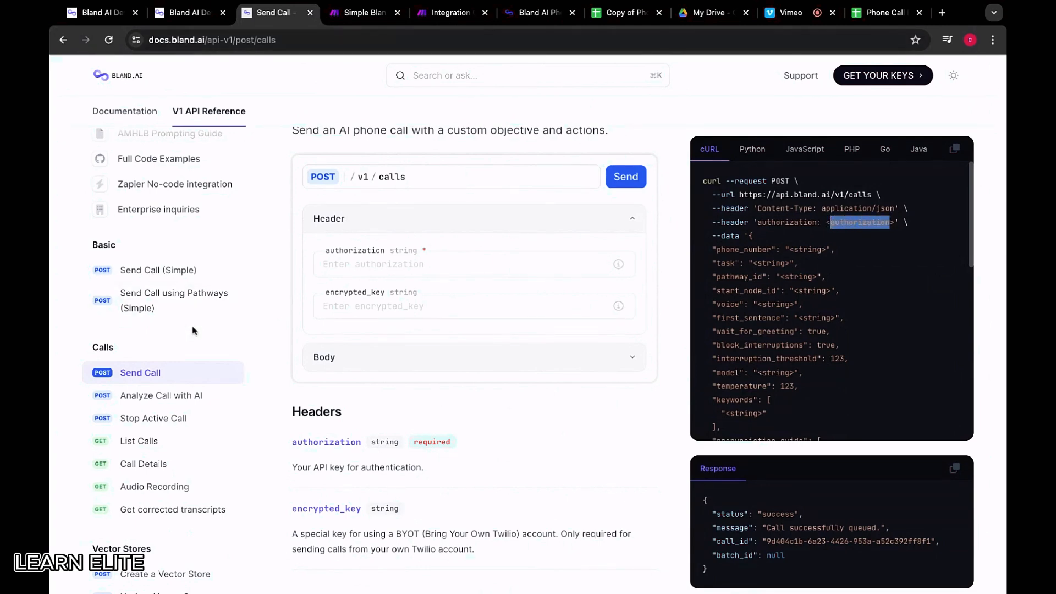
pyautogui.click(185, 17)
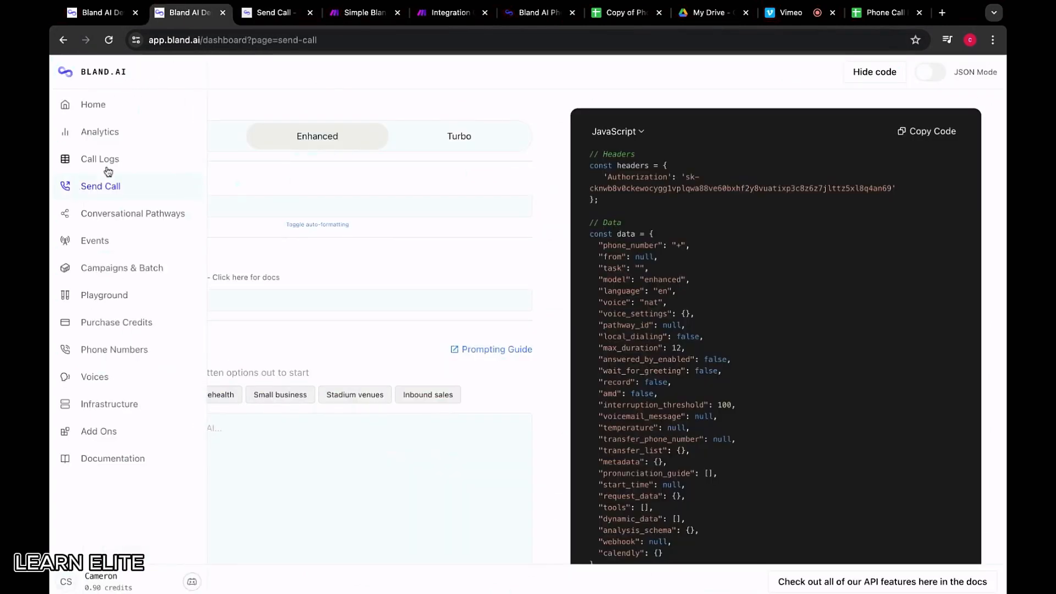
pyautogui.moveTo(89, 572)
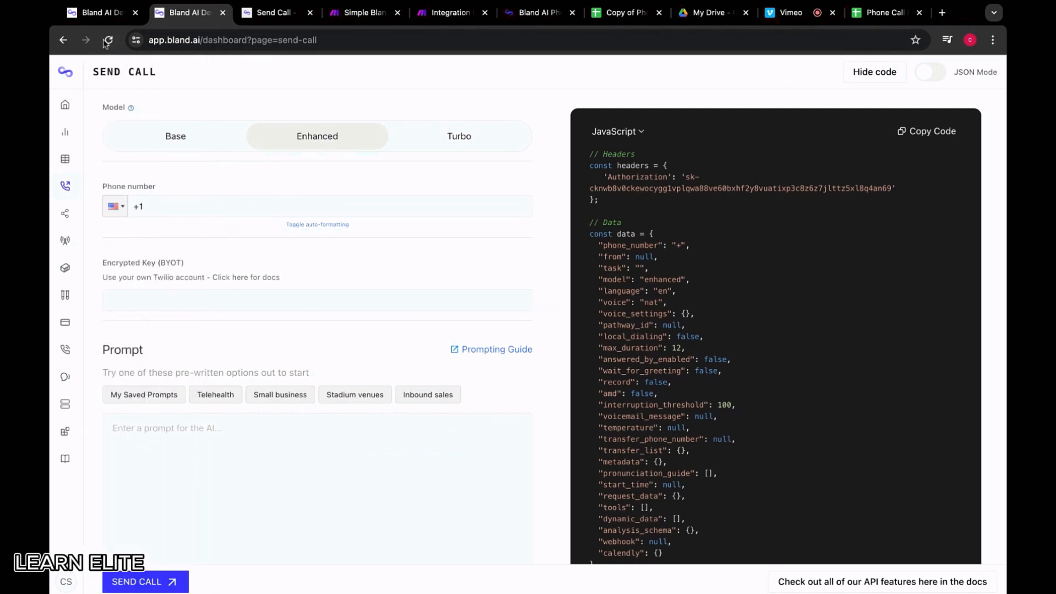
pyautogui.click(102, 12)
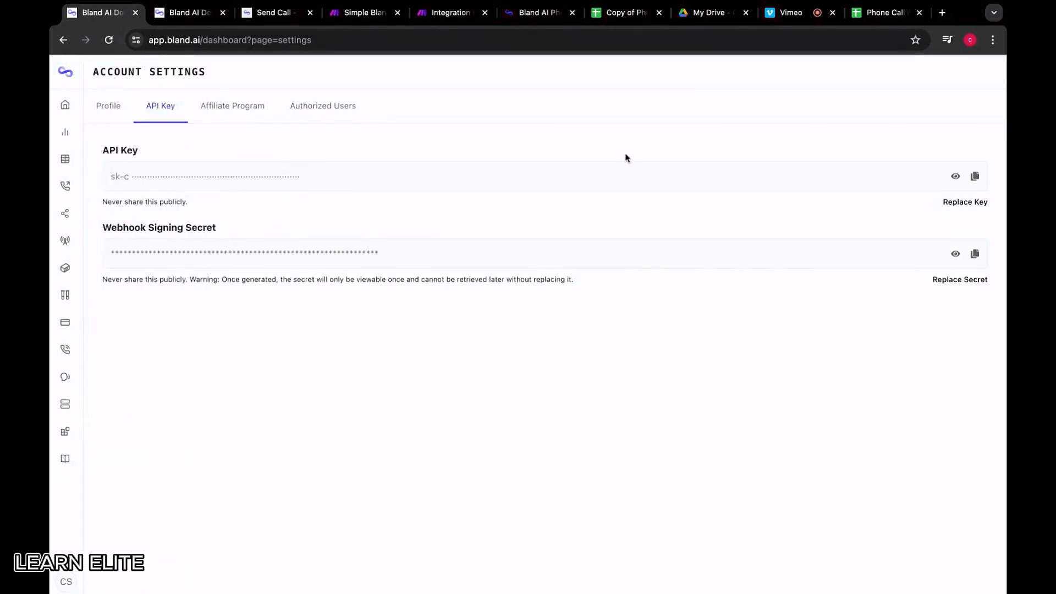
pyautogui.tripleClick(139, 152)
pyautogui.click(273, 153)
pyautogui.click(448, 12)
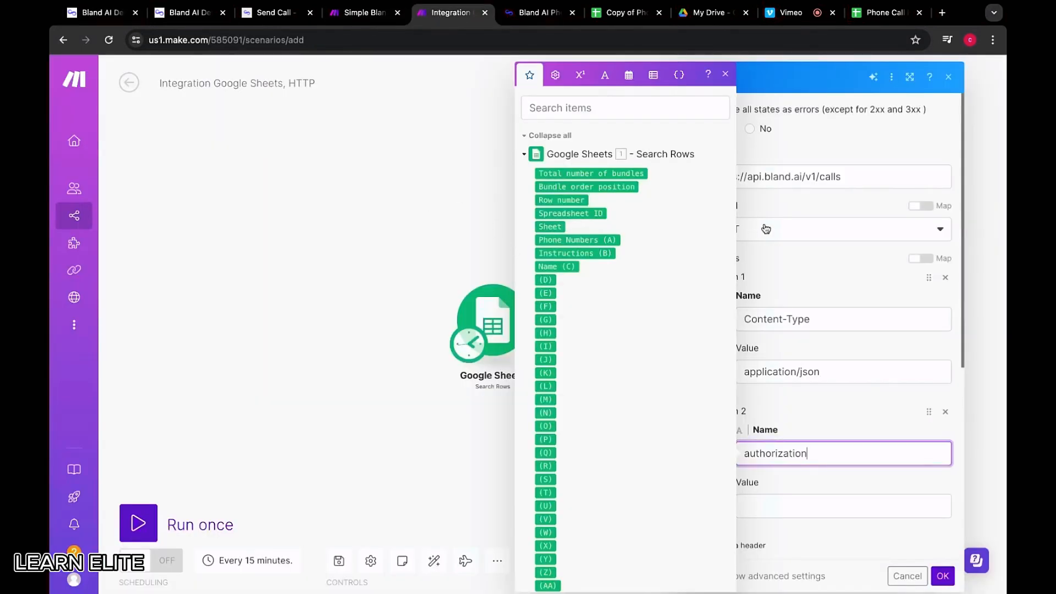
pyautogui.click(817, 265)
pyautogui.click(764, 493)
pyautogui.hotkey('ctrl', 'v')
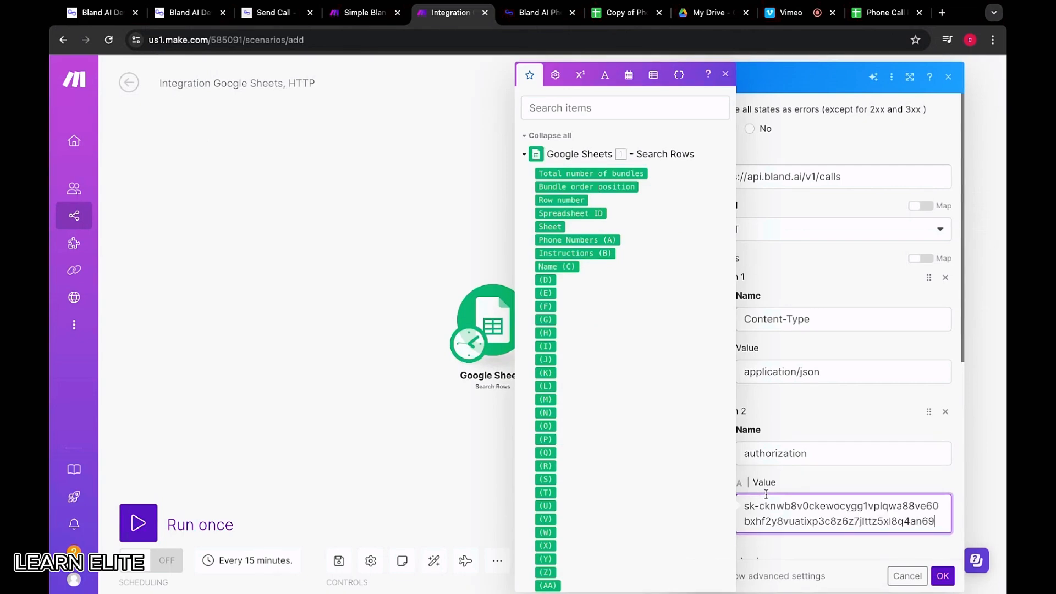
pyautogui.click(839, 424)
# Set the HTTP request's content type to JSON (application/json)
pyautogui.scroll(-5, 820, 440)
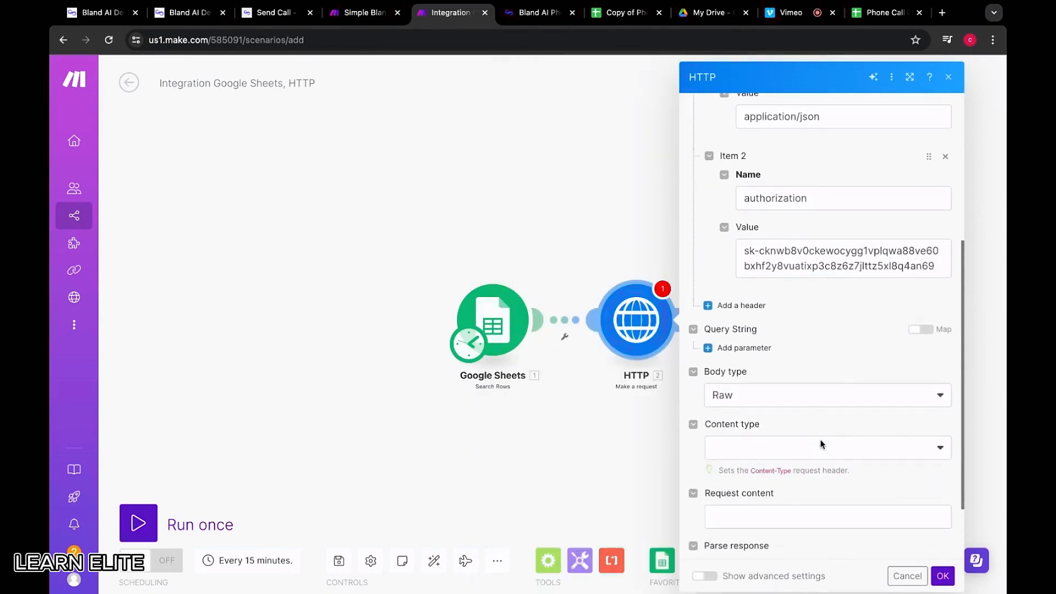
pyautogui.click(776, 444)
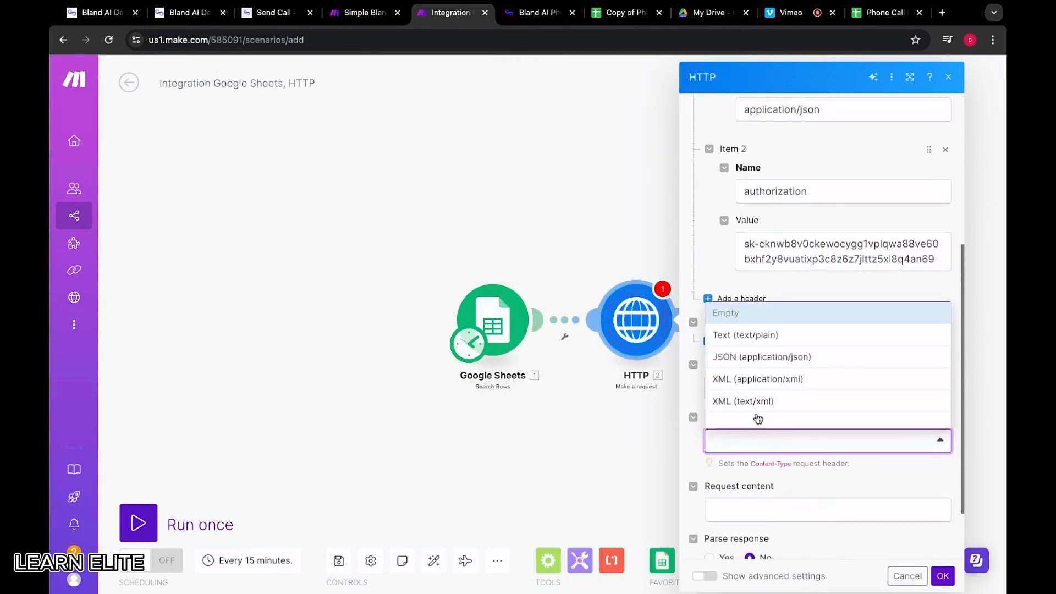
pyautogui.click(738, 358)
pyautogui.scroll(-2, 764, 429)
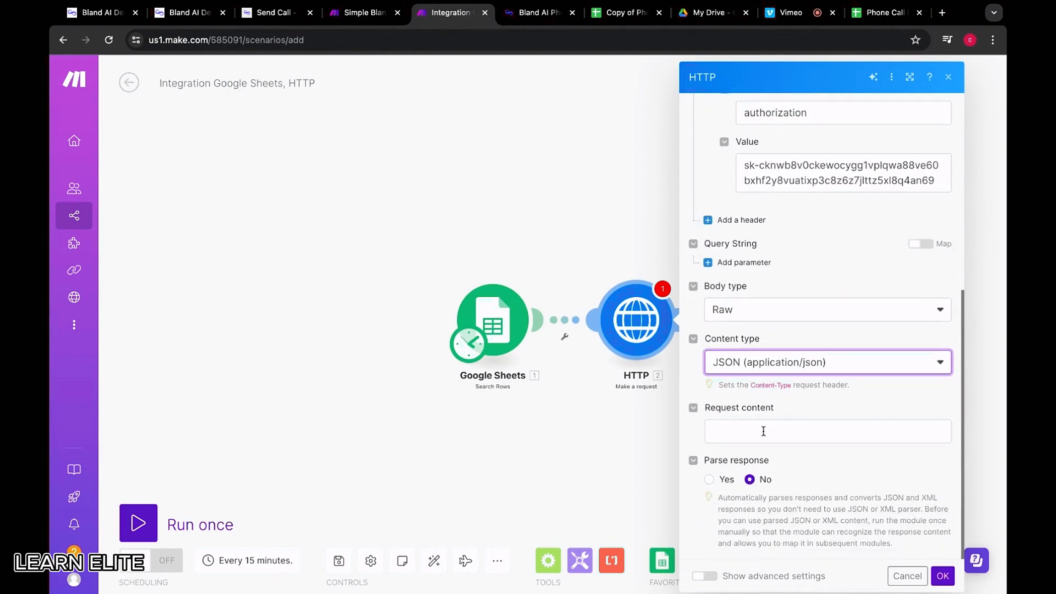
# Switch Bland.ai's Send Call page to JSON mode and copy the entire call JSON
pyautogui.click(764, 431)
pyautogui.click(440, 264)
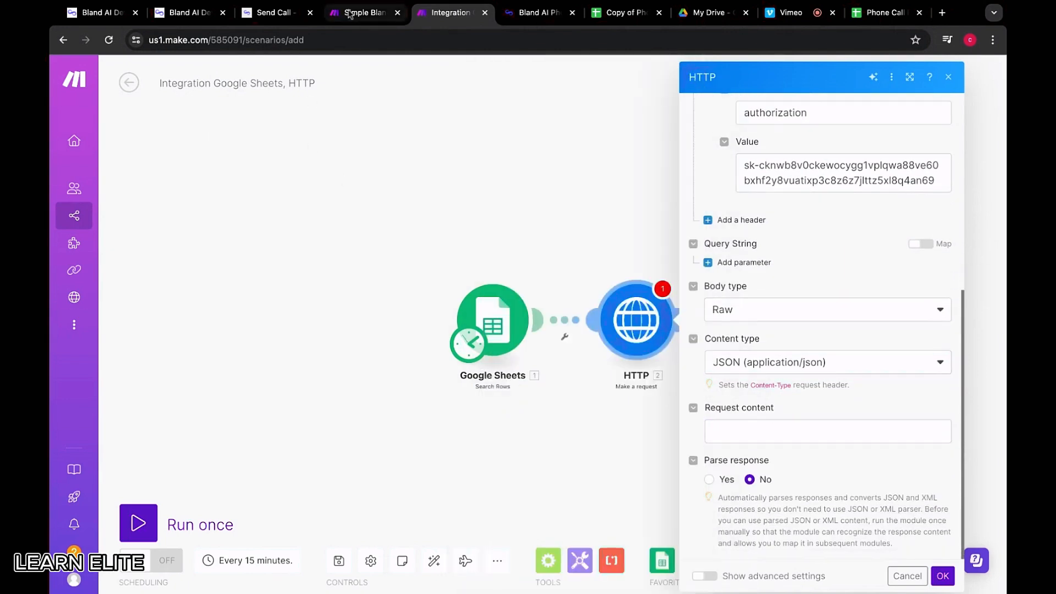
pyautogui.click(267, 15)
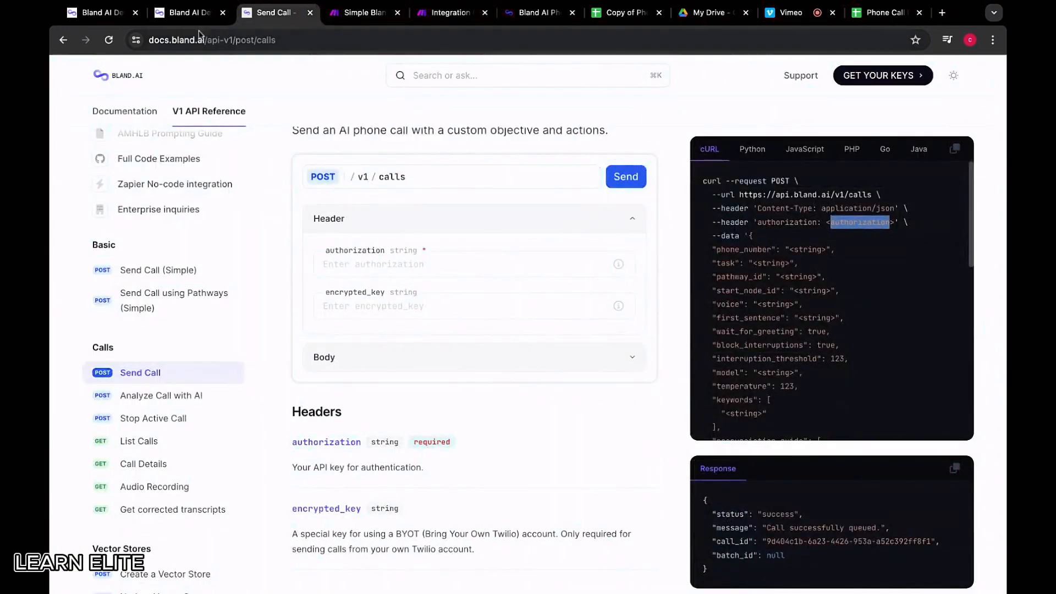
pyautogui.click(189, 13)
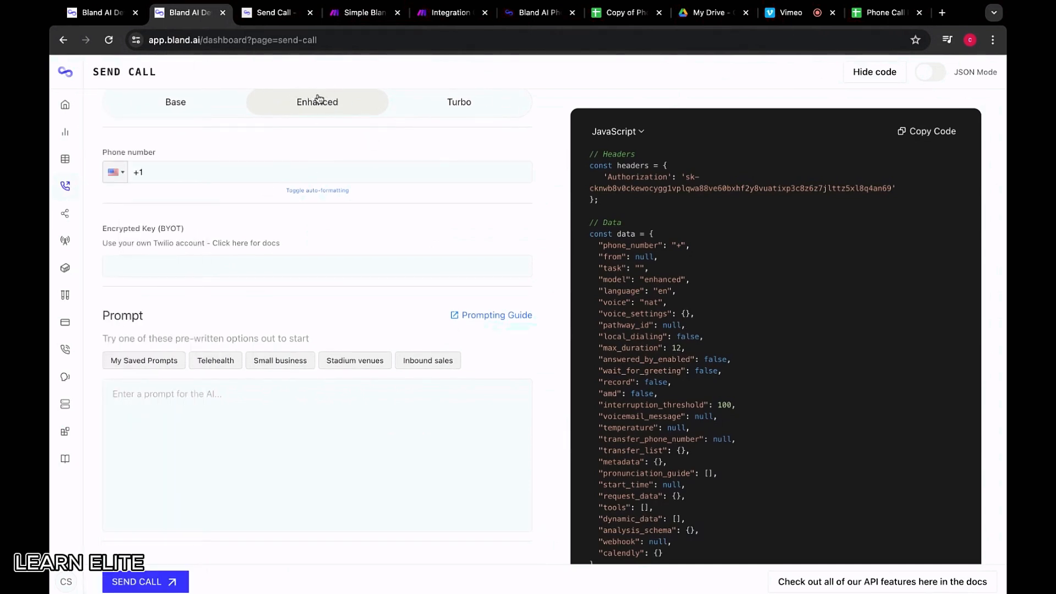
pyautogui.click(929, 79)
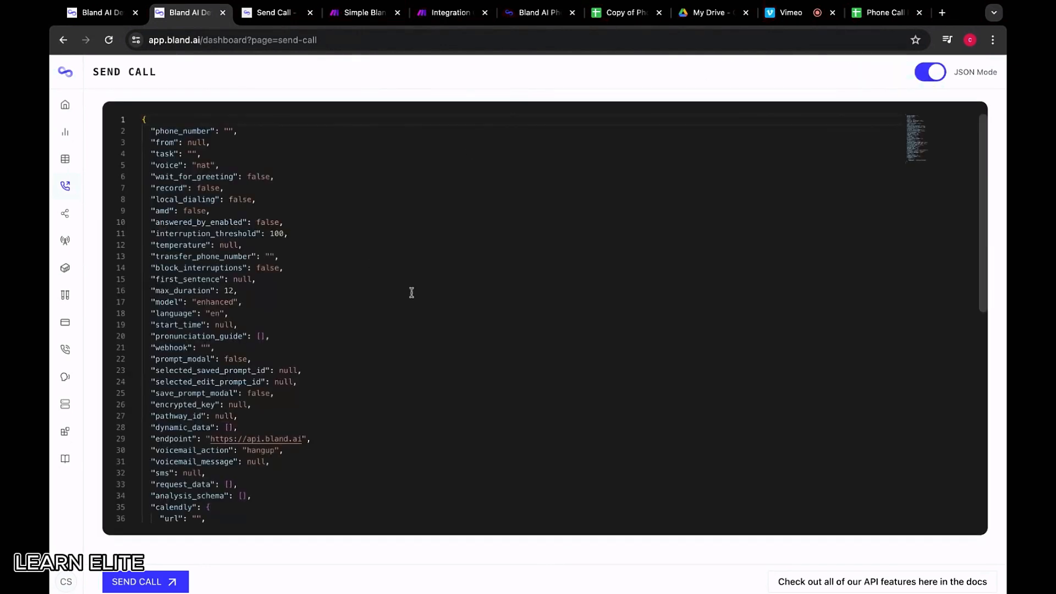
pyautogui.scroll(-6, 228, 383)
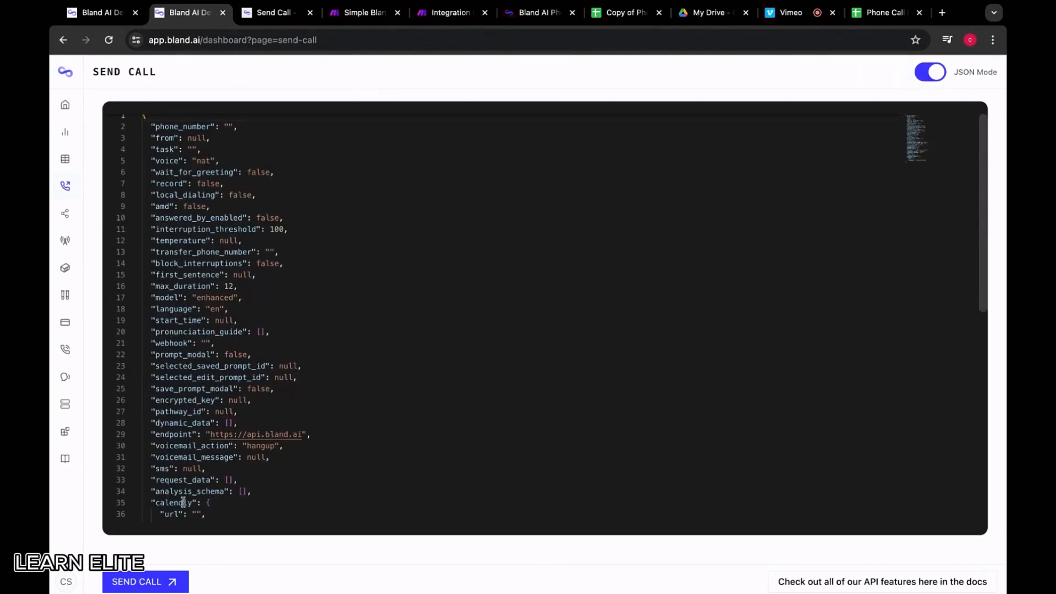
pyautogui.press('super+a')
pyautogui.press('super+c')
pyautogui.scroll(6, 178, 215)
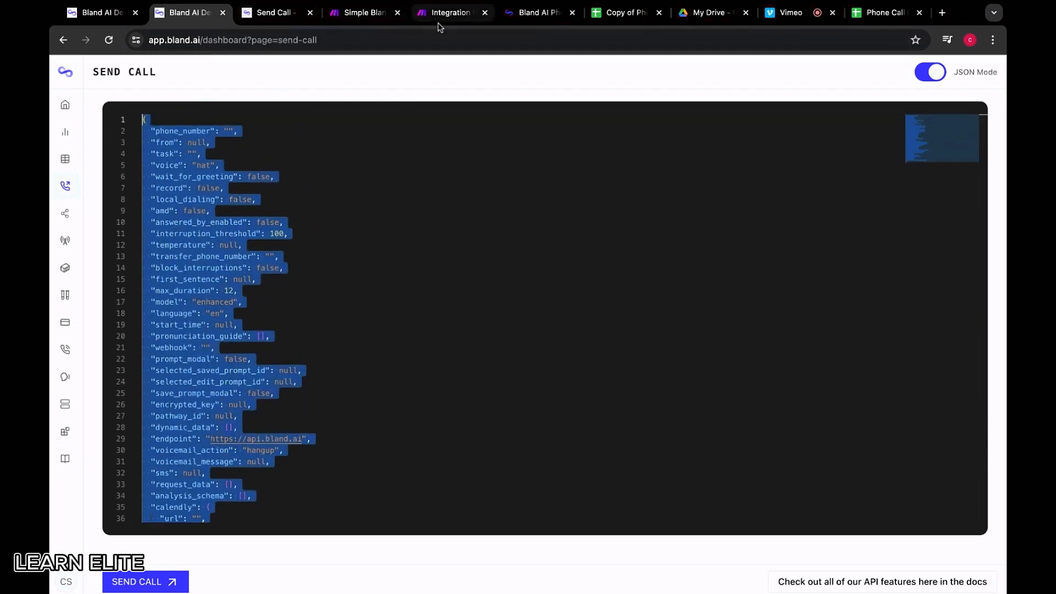
# Paste the copied call JSON into the request content of the HTTP module in Make
pyautogui.click(451, 12)
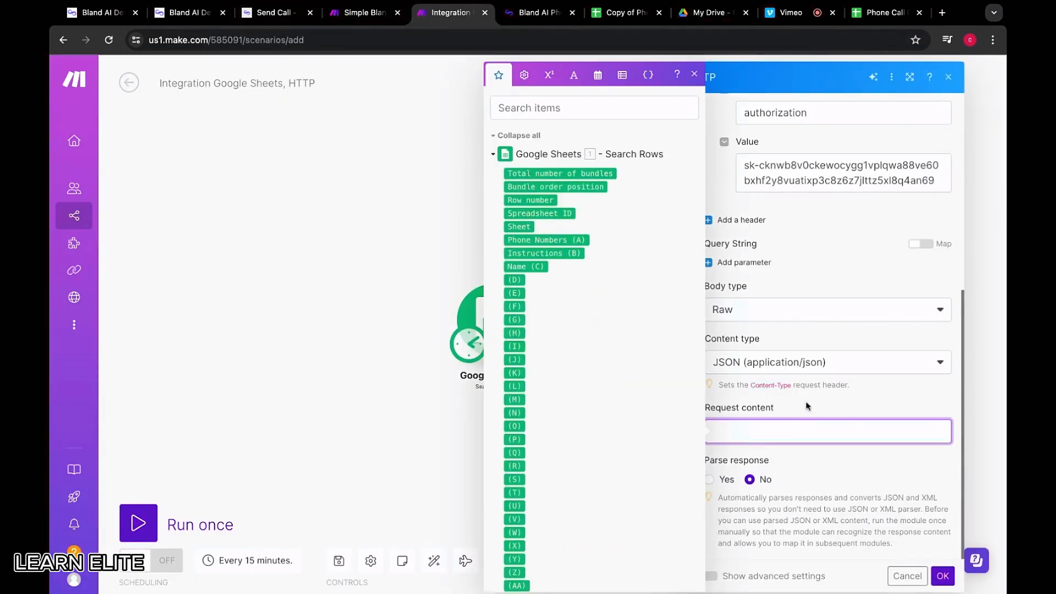
pyautogui.write('{ "phone_number": "", "from": null, "task": "", "voice": "nat", "wait_for_greeting": false, "record": false, "local_dialing": false, "amd": false, "answered_by_enabled": false, "interruption_threshold": 100, "temperature": null, "transfer_phone_number": "", "block_interruptions": false, "first_sentence": null, "max_duration": 12, "model": "enhanced", "language": "en", "start_time": null, "pronunciation_guide": [], "webhook": "", "prompt_modal": false, "selected_saved_prompt_id": null, "selected_edit_prompt_id": null, "save_prompt_modal": false, "encrypted_key": null, "pathway_id": null, "dynamic_data": [], "endpoint": "https://api.bland.ai", "voicemail_action": "hangup", "voicemail_message": null, "sms": null, "request_data": [], "analysis_schema": [], "calendly": { "url": "", "timezone": "America/Chicago" }}')
pyautogui.scroll(1, 807, 405)
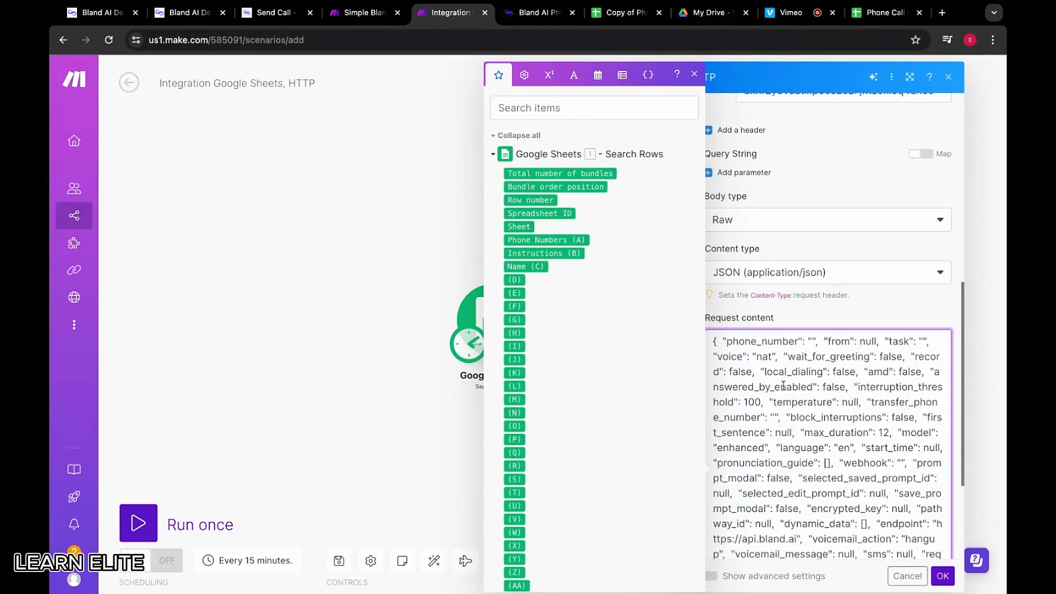
# Open jsonformatter.org in a new browser tab
pyautogui.click(944, 13)
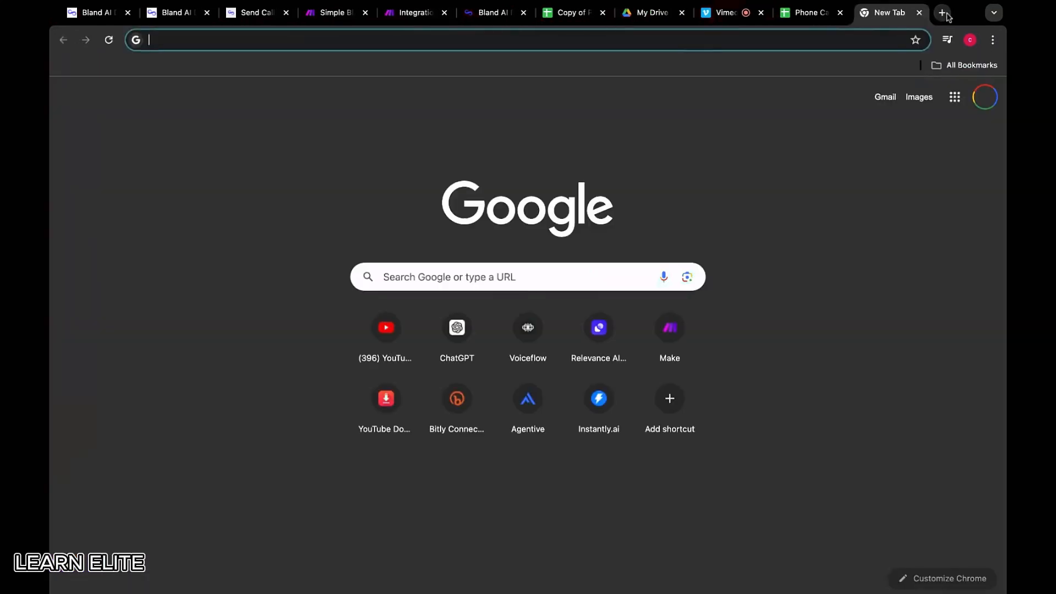
pyautogui.write('best j')
pyautogui.press('BackSpace')
pyautogui.press('BackSpace')
pyautogui.press('BackSpace')
pyautogui.press('BackSpace')
pyautogui.press('BackSpace')
pyautogui.press('BackSpace')
pyautogui.write('j')
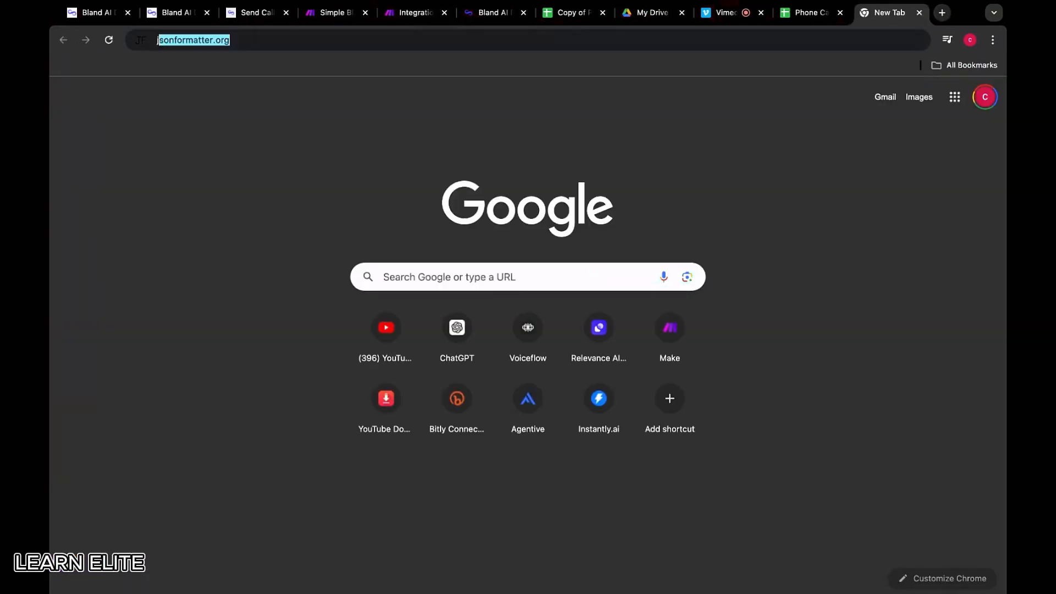
pyautogui.write('son')
pyautogui.press('Return')
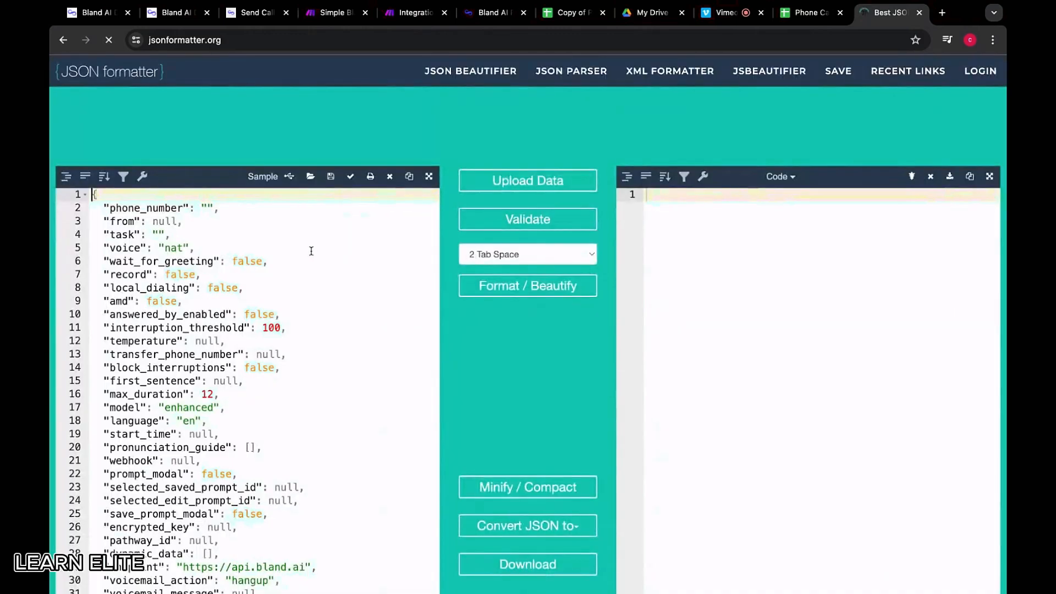
# Replace the formatter's input with the copied call JSON and beautify it with 2 Tab Space indentation
pyautogui.click(312, 306)
pyautogui.press('super+a')
pyautogui.press('BackSpace')
pyautogui.press('super+v')
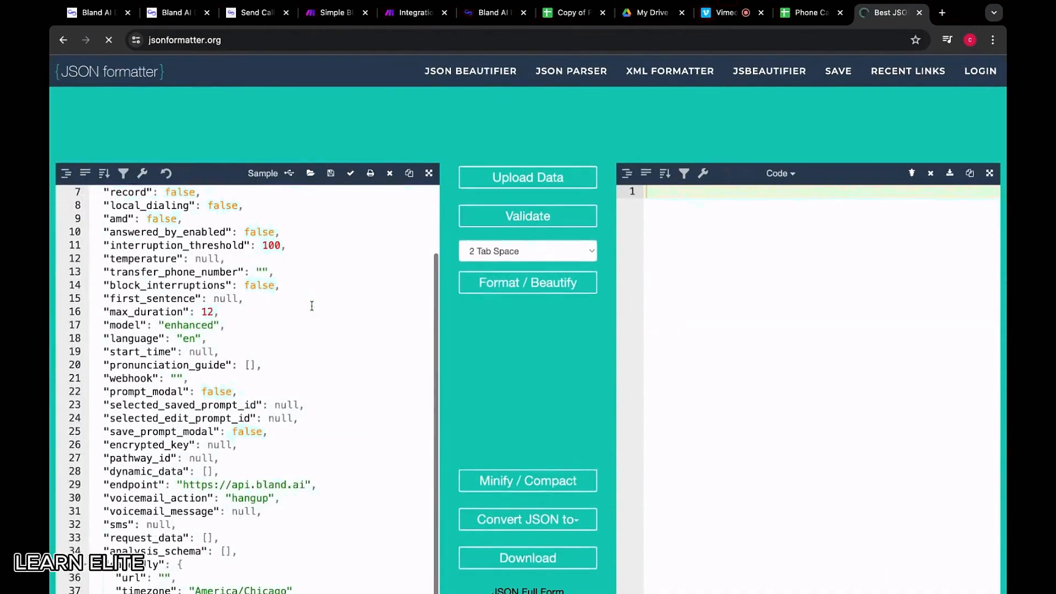
pyautogui.click(531, 195)
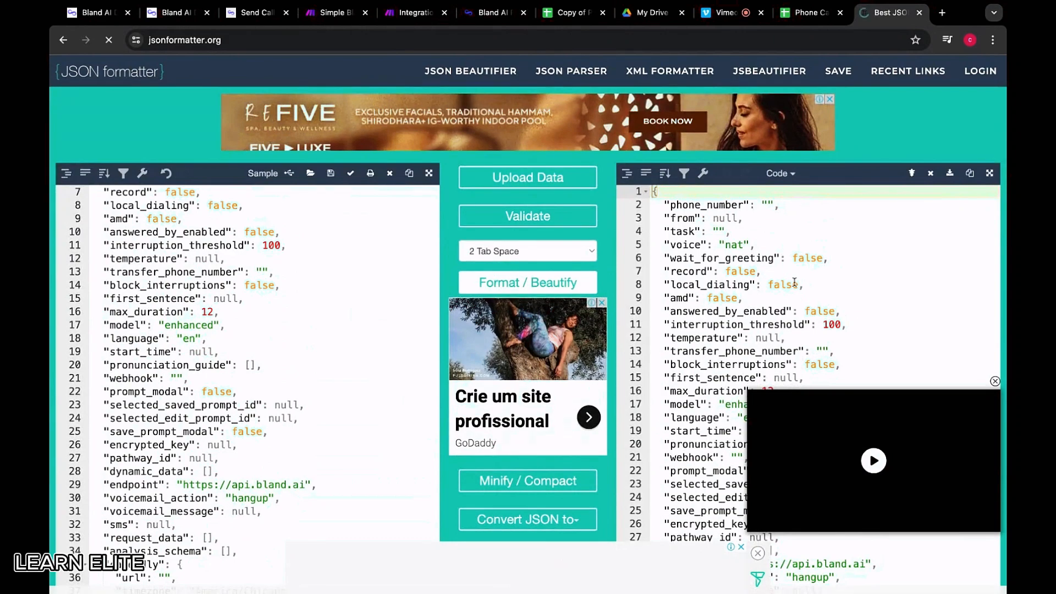
# Copy the beautified JSON and replace the whole request content of Make's HTTP module with it
pyautogui.click(794, 282)
pyautogui.press('super+a')
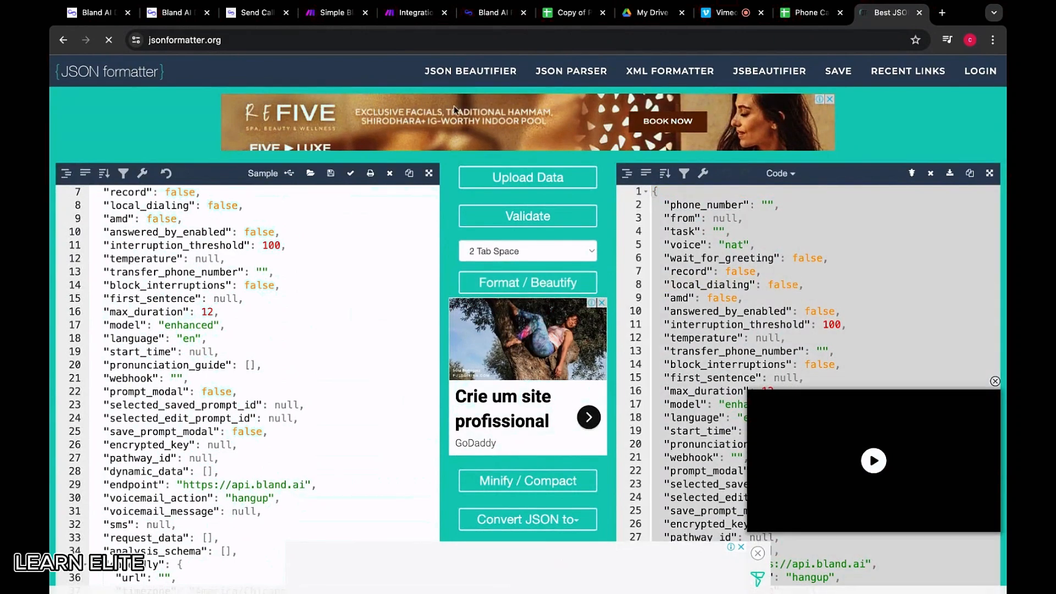
pyautogui.click(417, 12)
pyautogui.press('super+a')
pyautogui.press('BackSpace')
pyautogui.press('super+v')
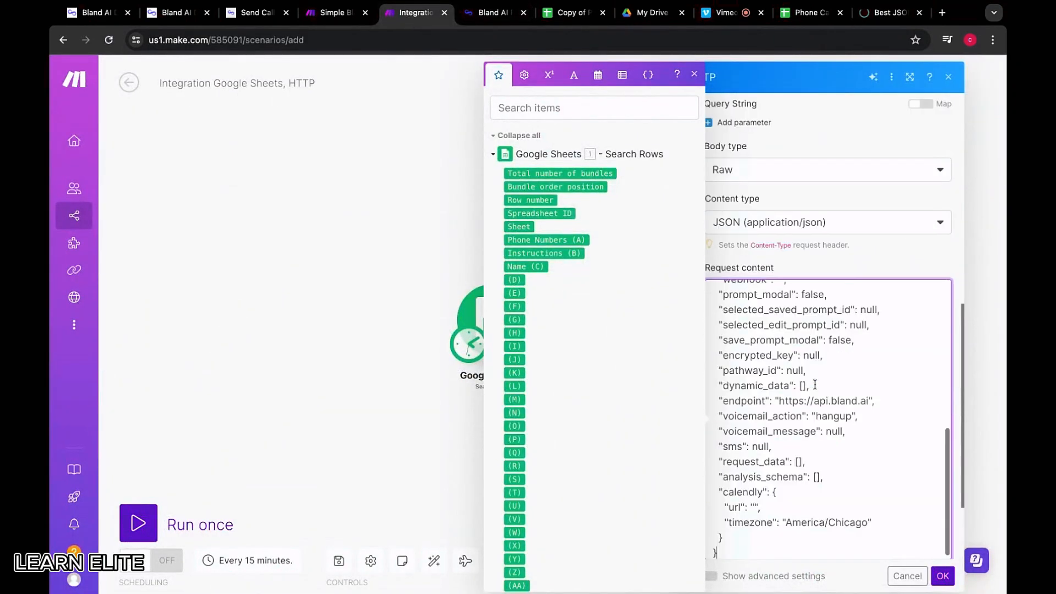
pyautogui.scroll(5, 803, 380)
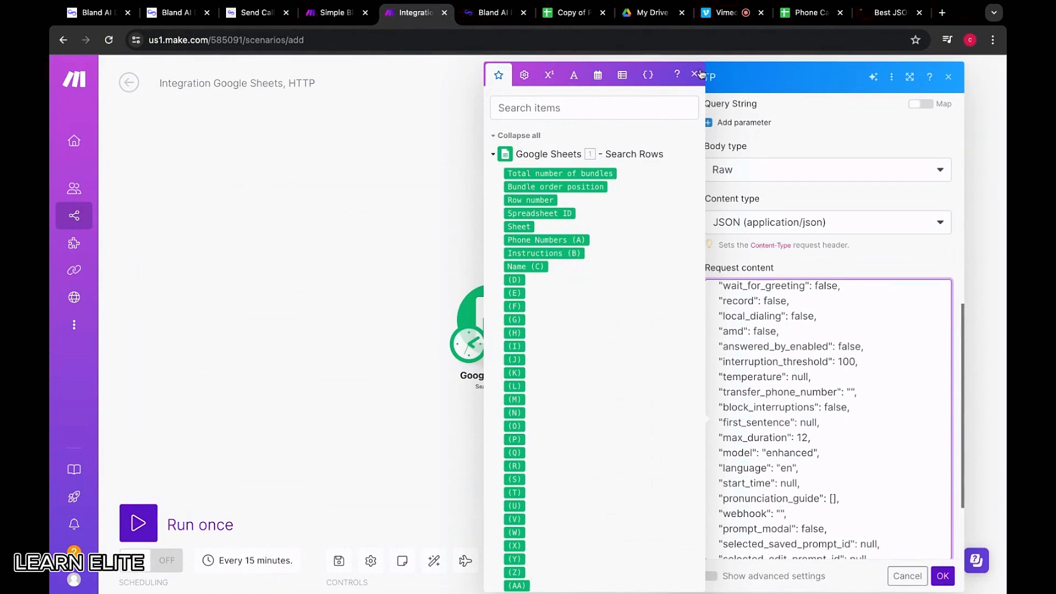
pyautogui.scroll(3, 785, 435)
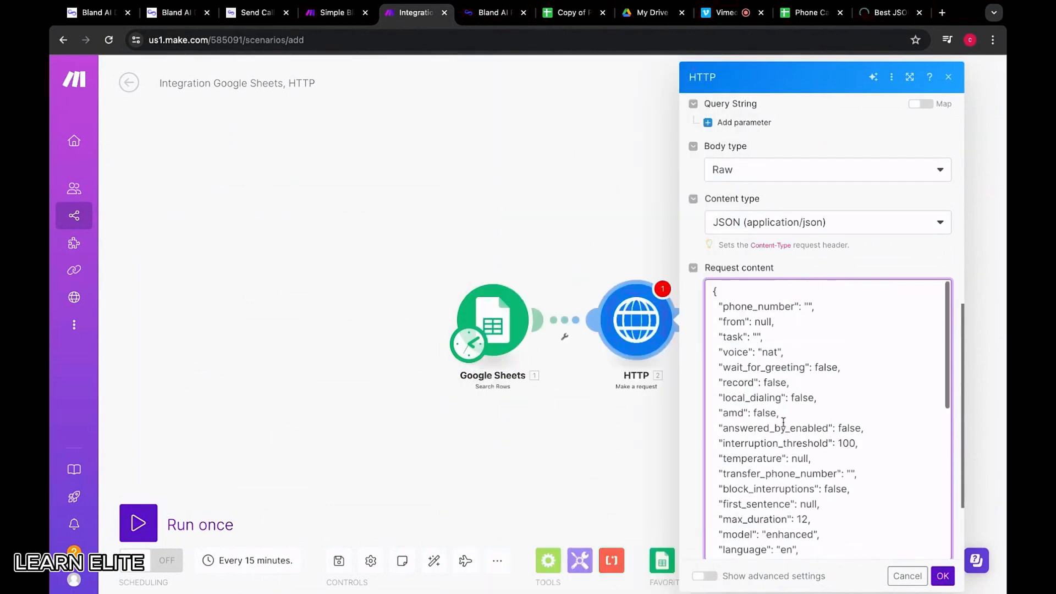
# Check the columns in the Google Sheet and map Phone Numbers (A) between the quotes of phone_number in the request content
pyautogui.click(807, 307)
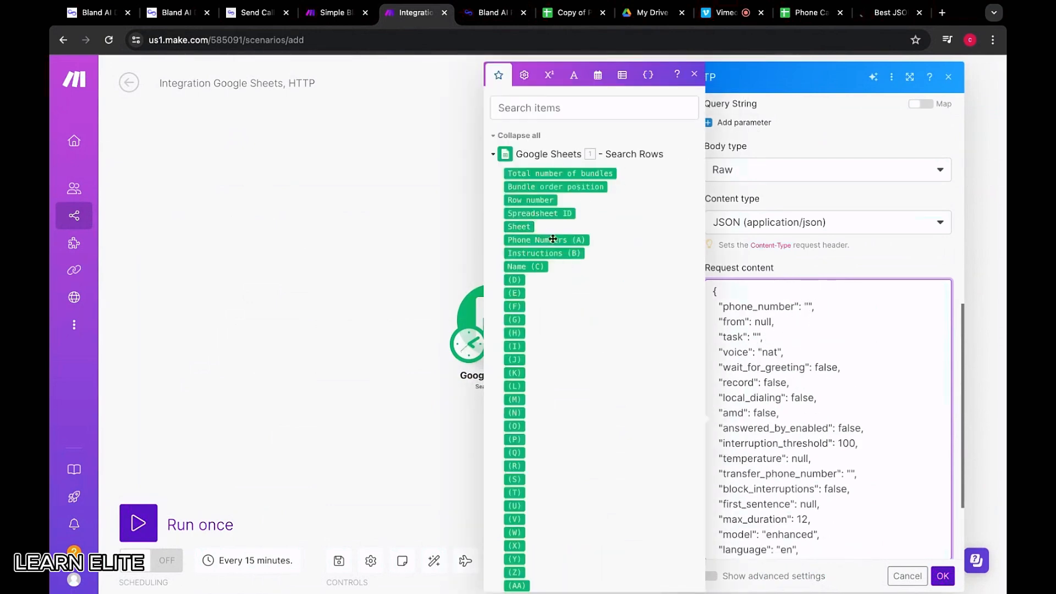
pyautogui.click(573, 13)
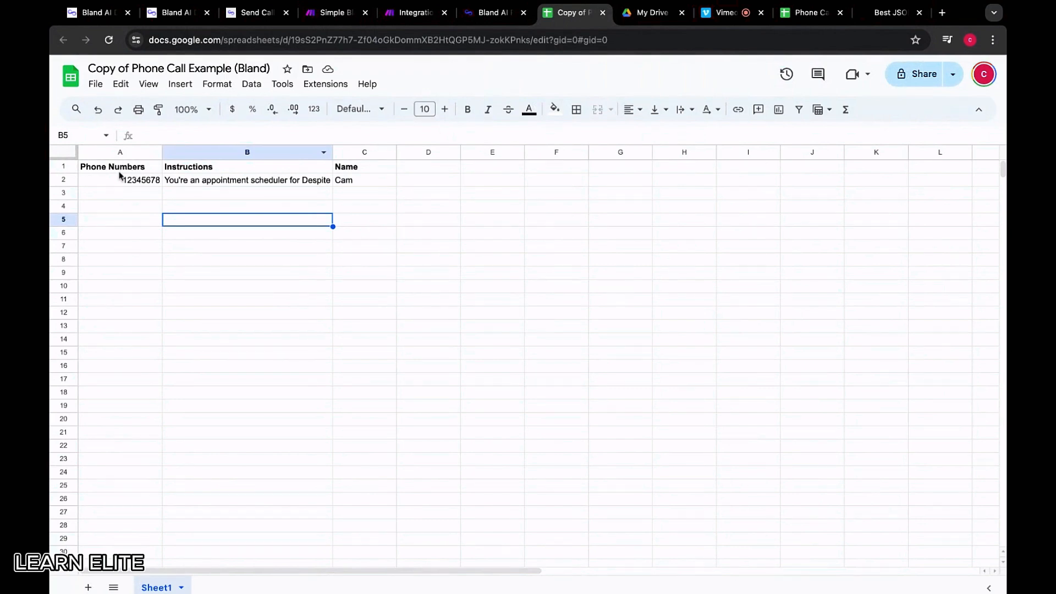
pyautogui.click(315, 20)
pyautogui.click(399, 23)
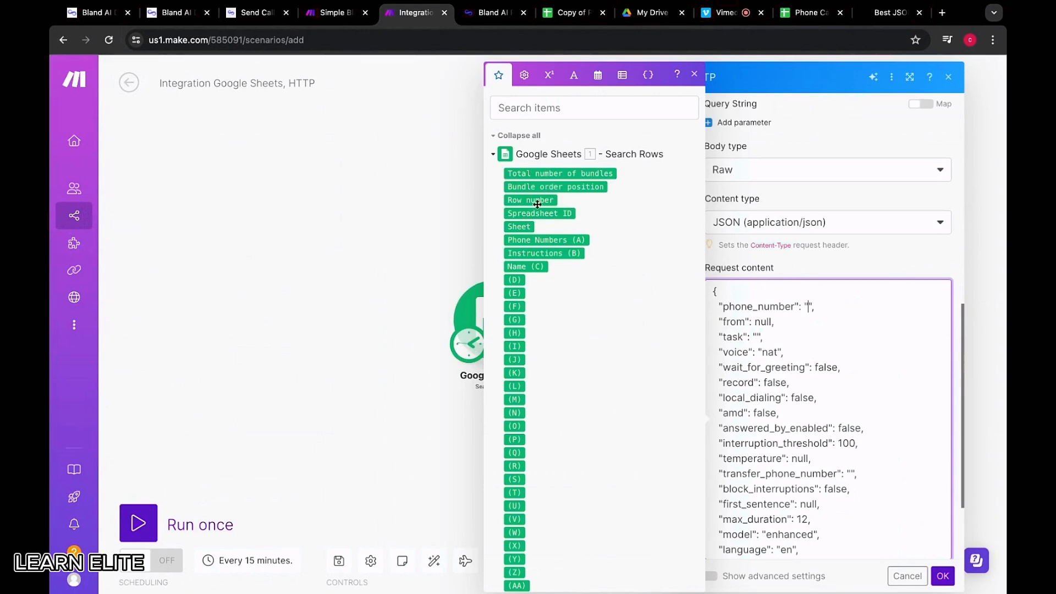
pyautogui.click(534, 240)
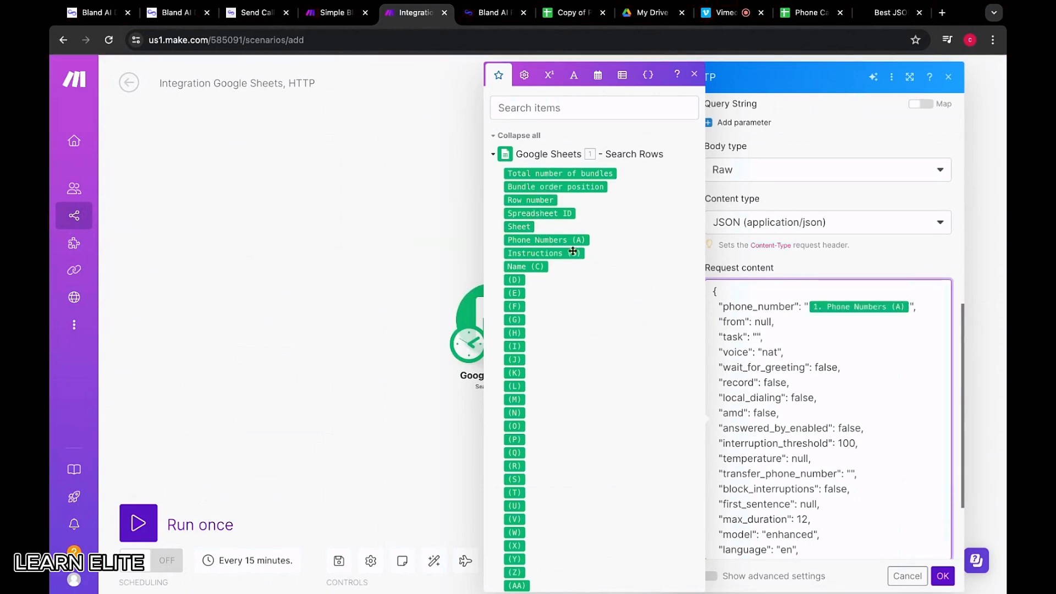
# Fill the task value in the request content with Instructions (B), the text ", customers name is" and the mapped Name (C)
pyautogui.click(544, 253)
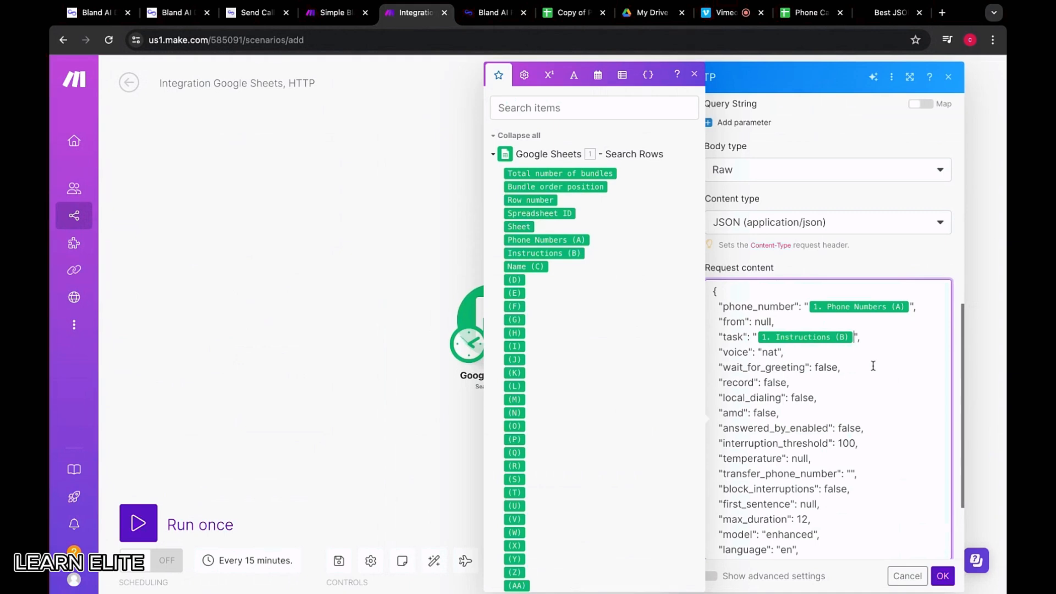
pyautogui.write(', customers name is')
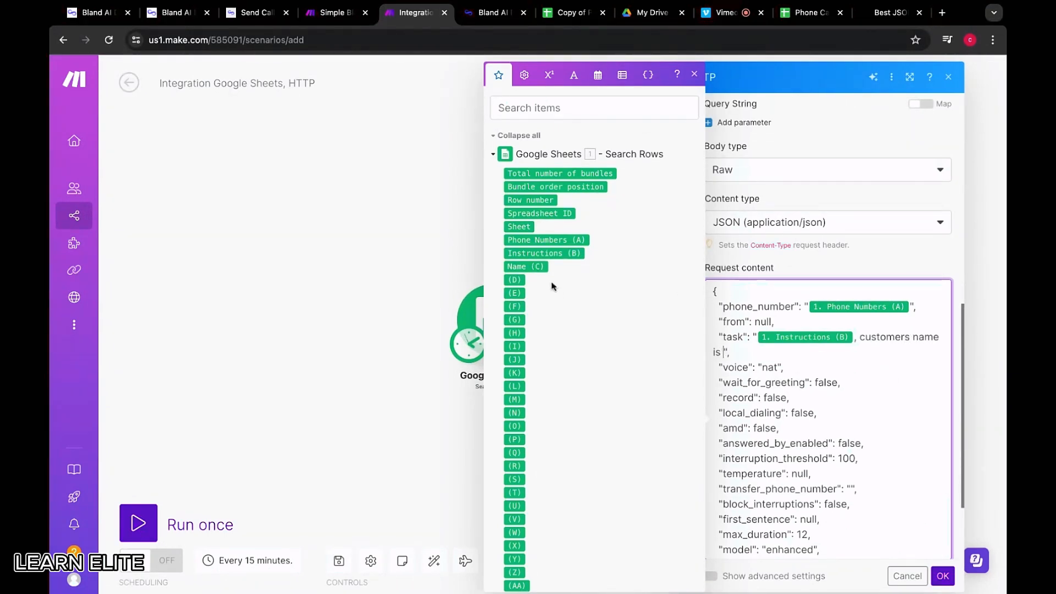
pyautogui.click(526, 266)
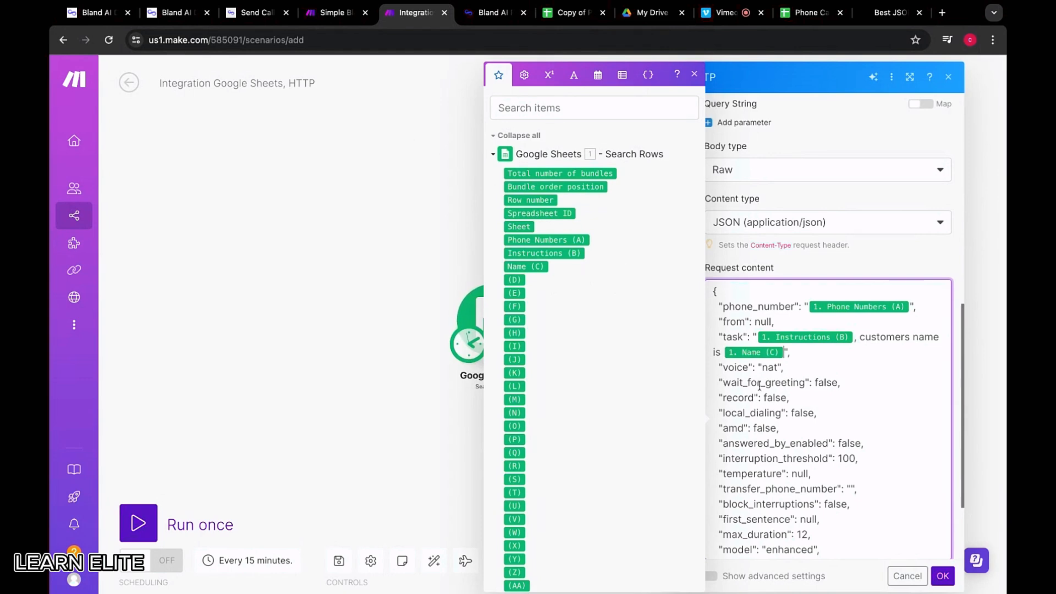
pyautogui.click(779, 428)
pyautogui.scroll(-1, 773, 330)
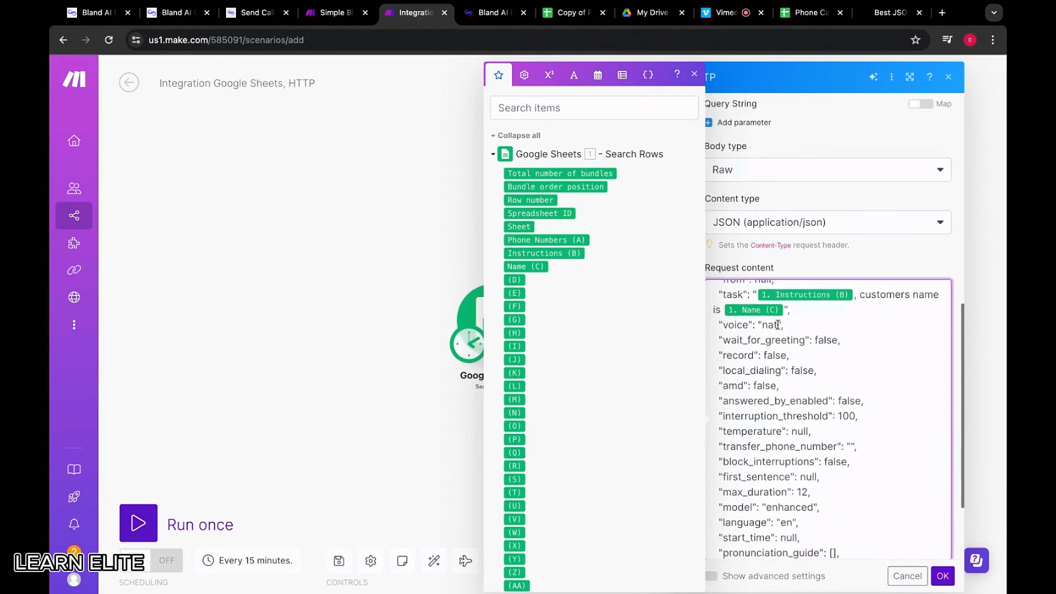
# Switch to Bland.ai's Send Call page, turn off JSON Mode to view the available voices, and return to the Make scenario
pyautogui.doubleClick(773, 324)
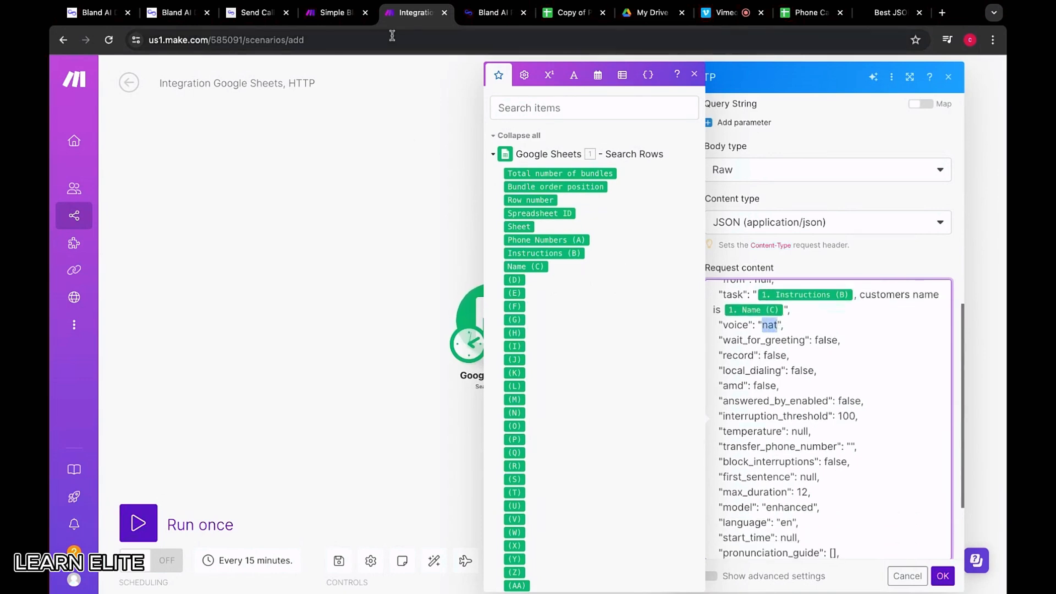
pyautogui.click(258, 12)
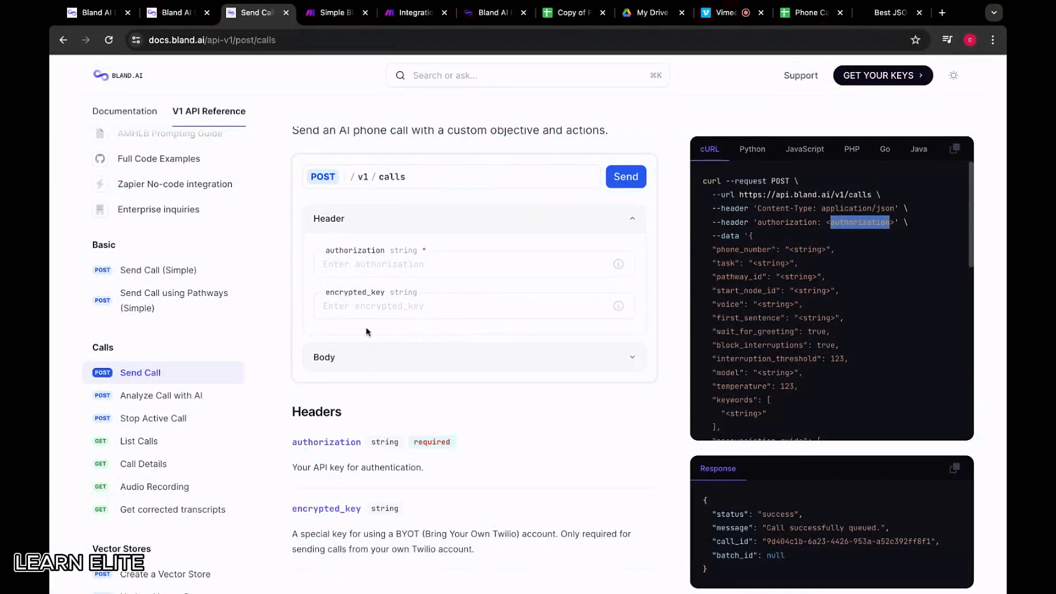
pyautogui.click(171, 12)
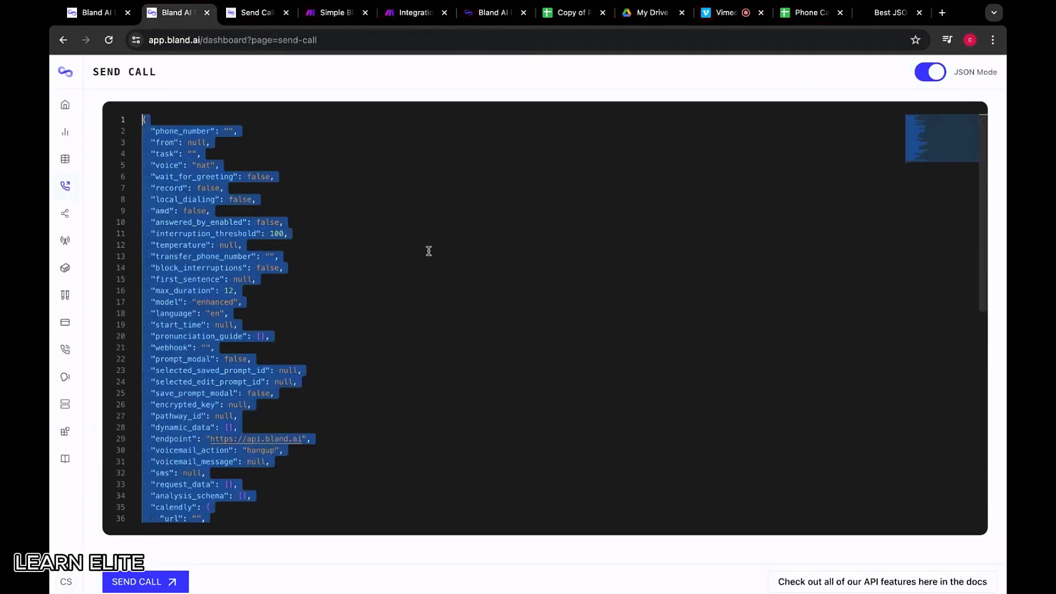
pyautogui.click(930, 71)
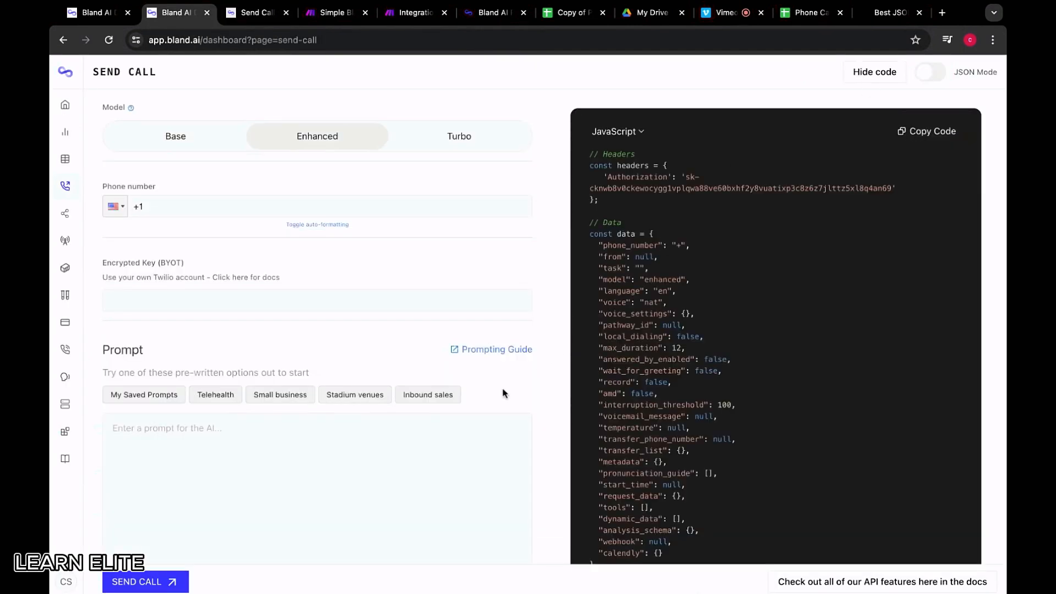
pyautogui.scroll(-8, 504, 393)
pyautogui.click(212, 370)
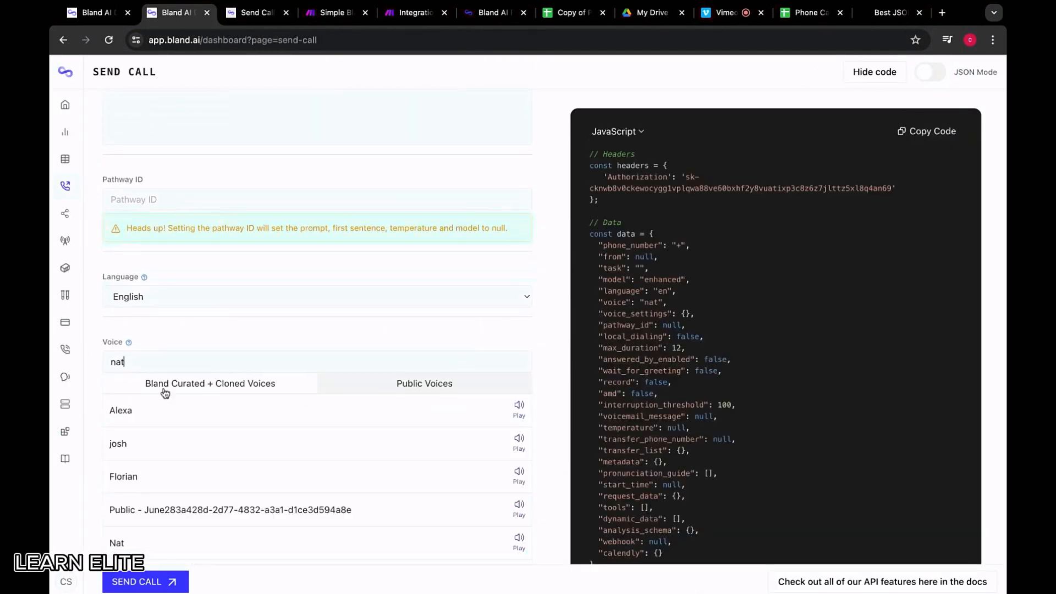
pyautogui.click(416, 12)
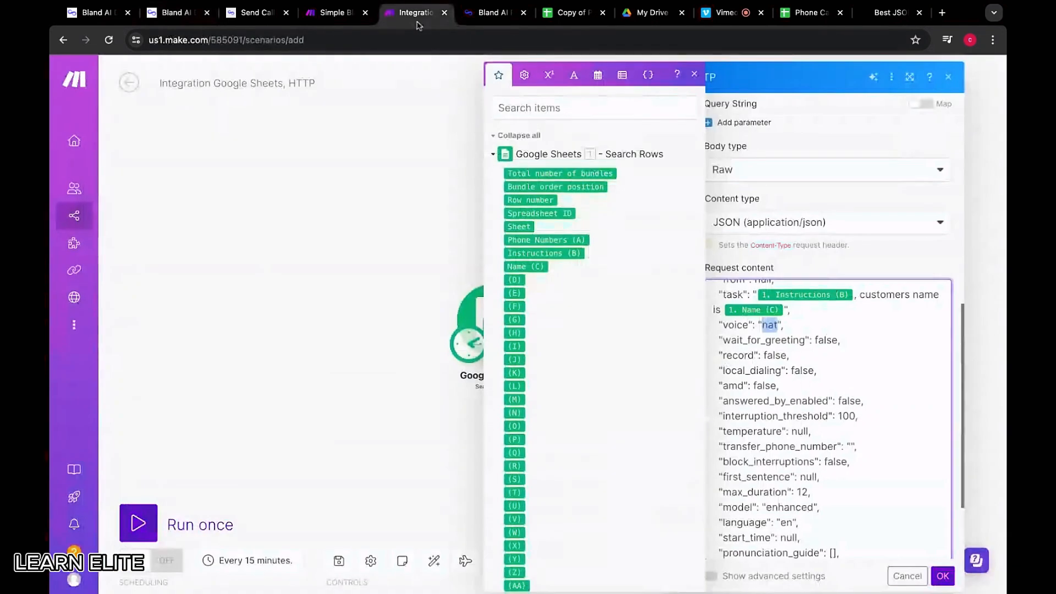
# Set interruption_threshold to 50 in the HTTP module's request content
pyautogui.scroll(-1, 810, 370)
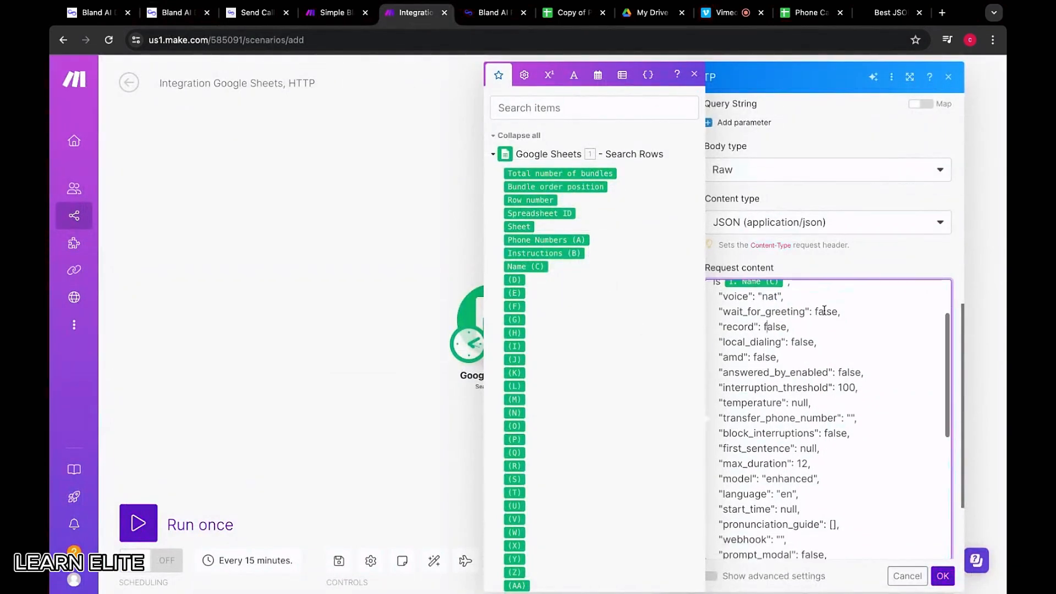
pyautogui.moveTo(837, 312); pyautogui.dragTo(828, 311)
pyautogui.click(843, 311)
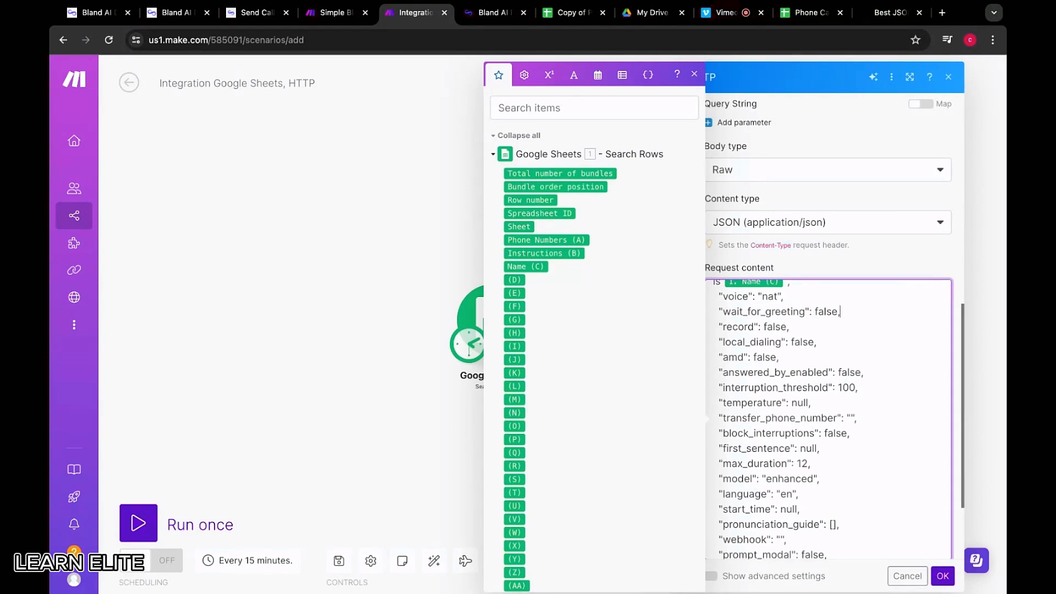
pyautogui.scroll(-1, 840, 365)
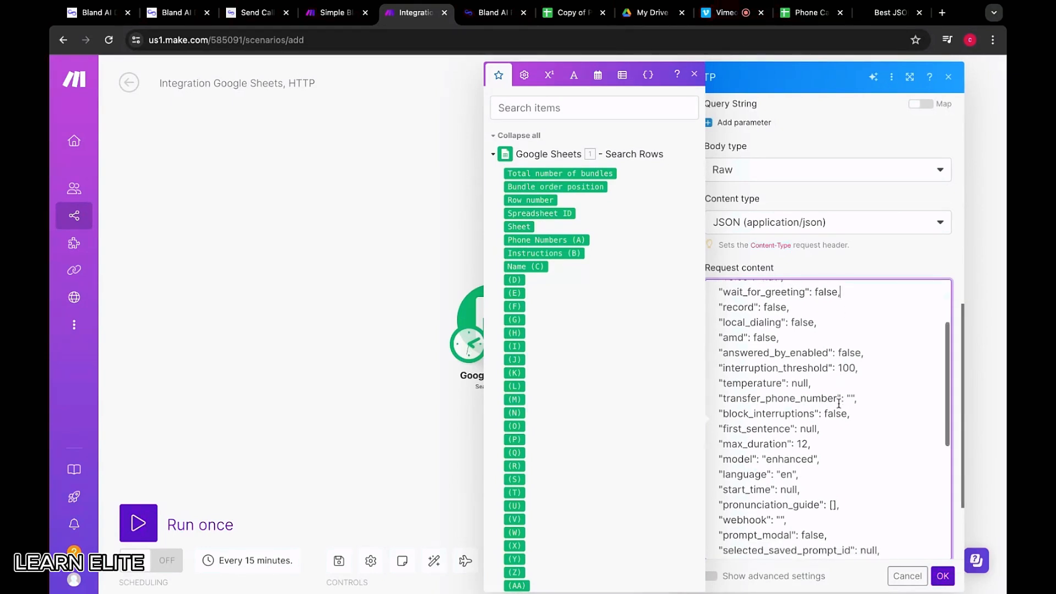
pyautogui.moveTo(856, 367); pyautogui.dragTo(839, 366)
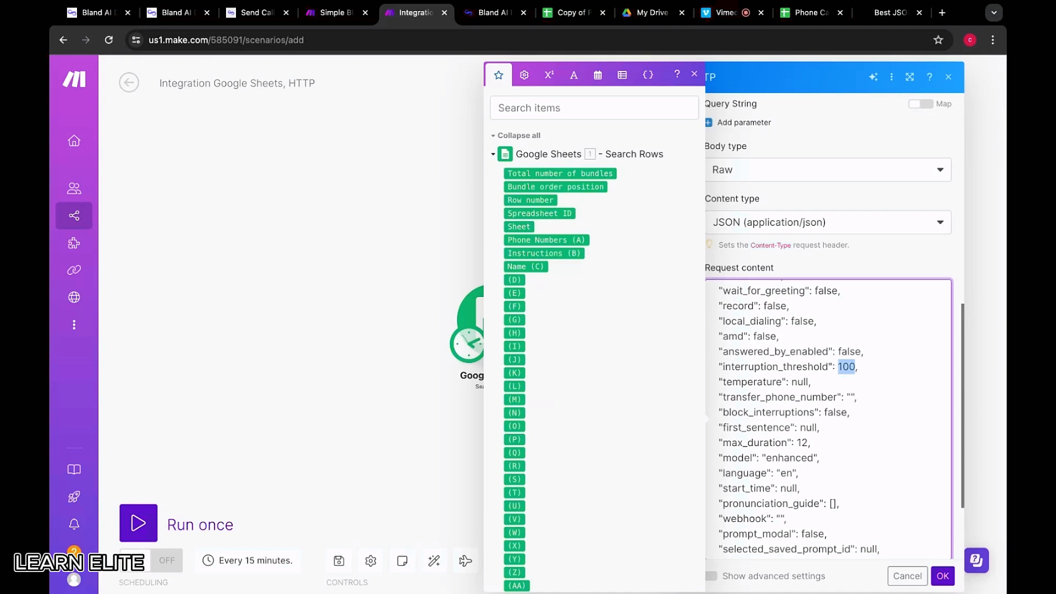
pyautogui.write('5')
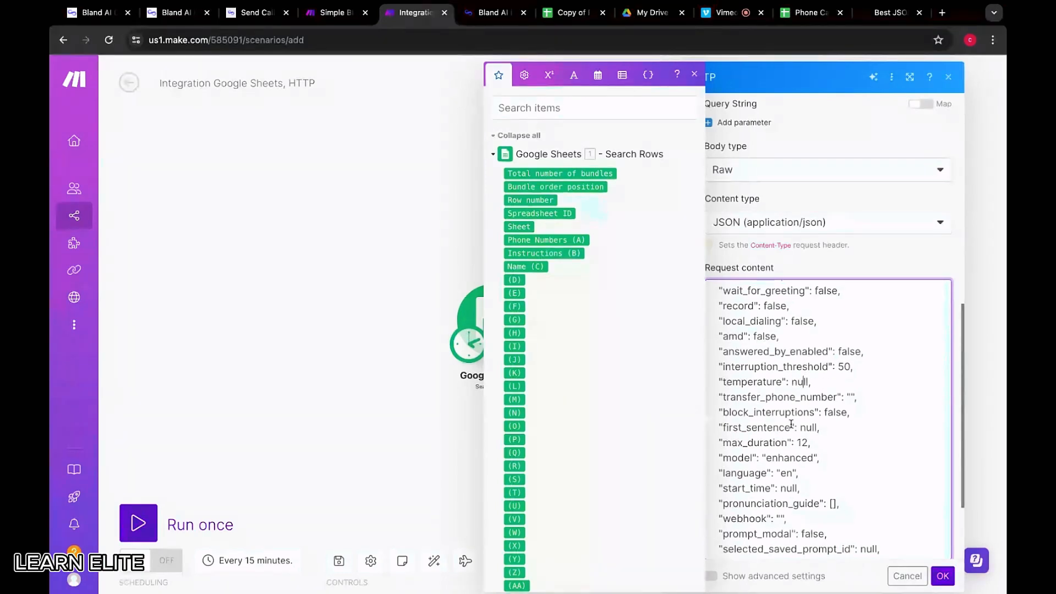
# Review the remaining parameters and mapped fields in the request content and confirm the HTTP module's settings
pyautogui.scroll(-10, 828, 418)
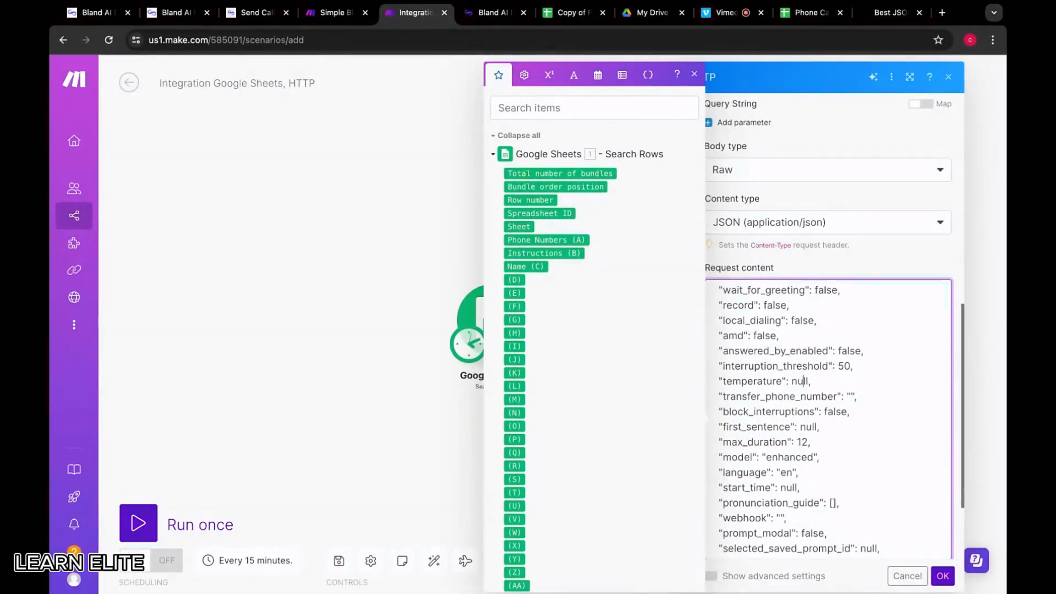
pyautogui.scroll(-3, 766, 497)
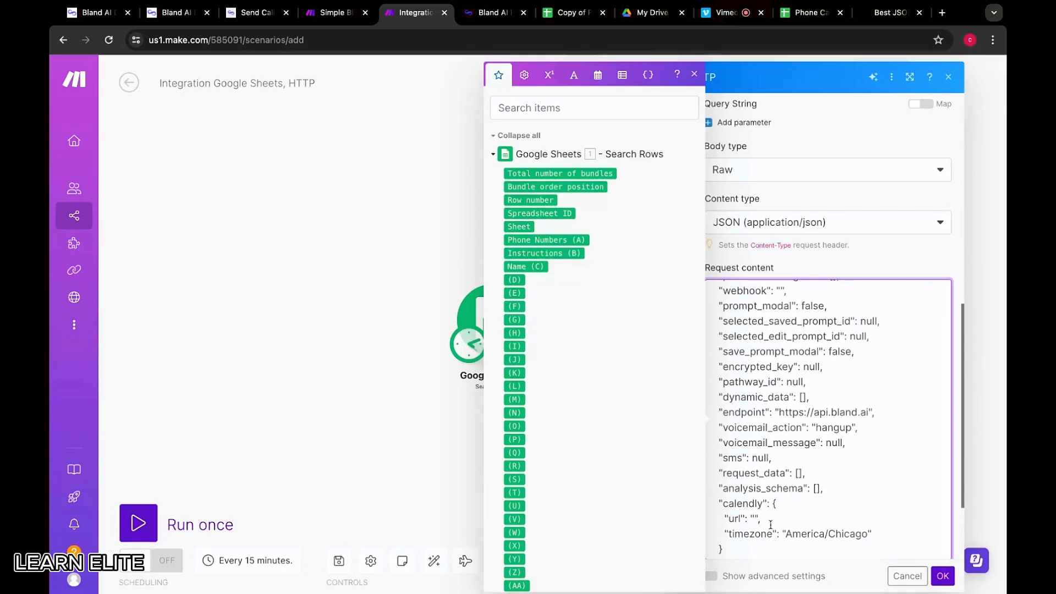
pyautogui.scroll(3, 789, 401)
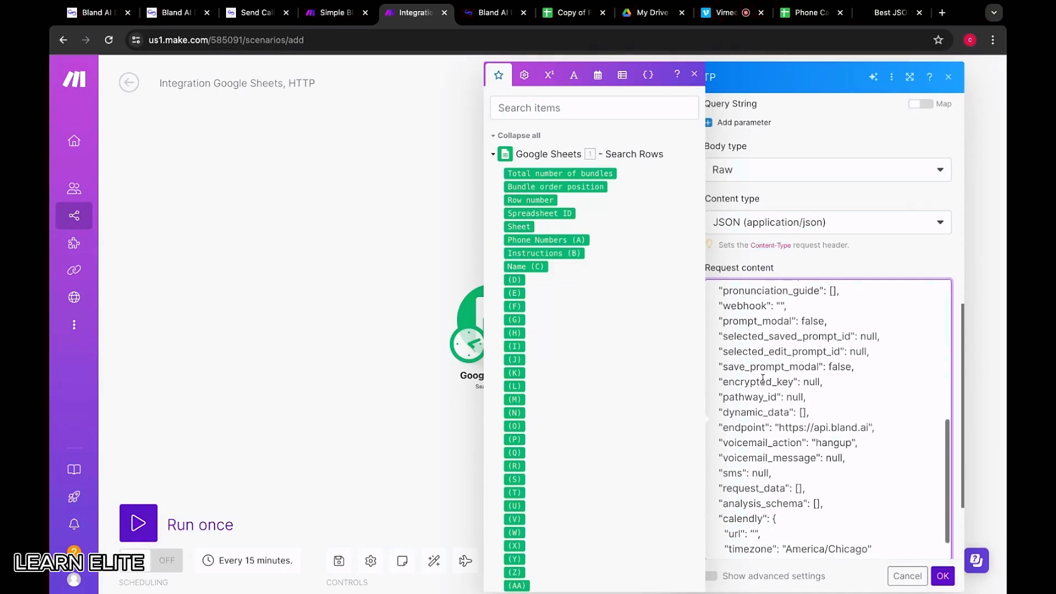
pyautogui.scroll(3, 778, 377)
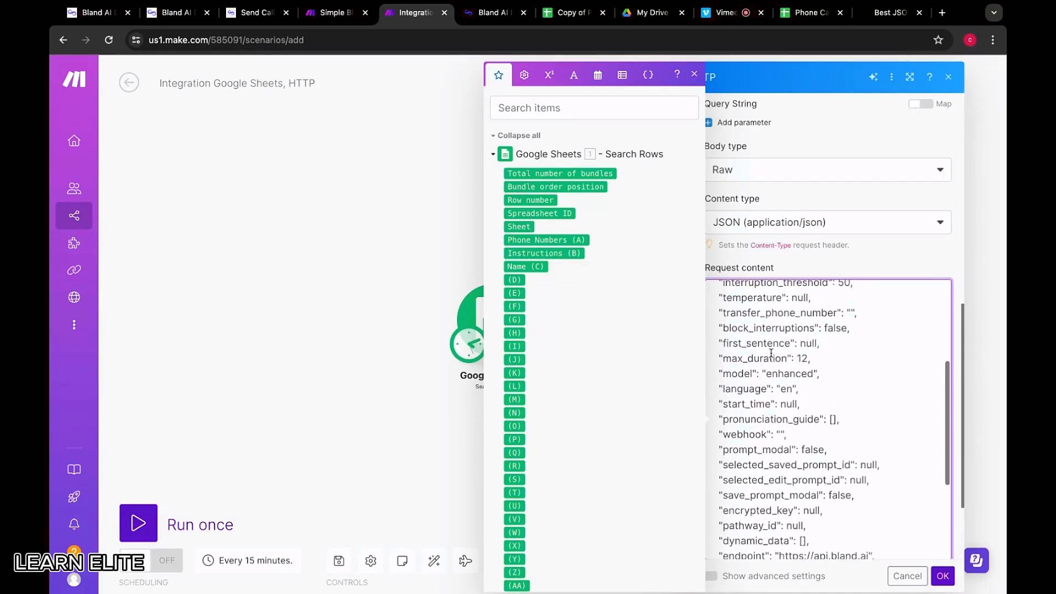
pyautogui.scroll(2, 776, 366)
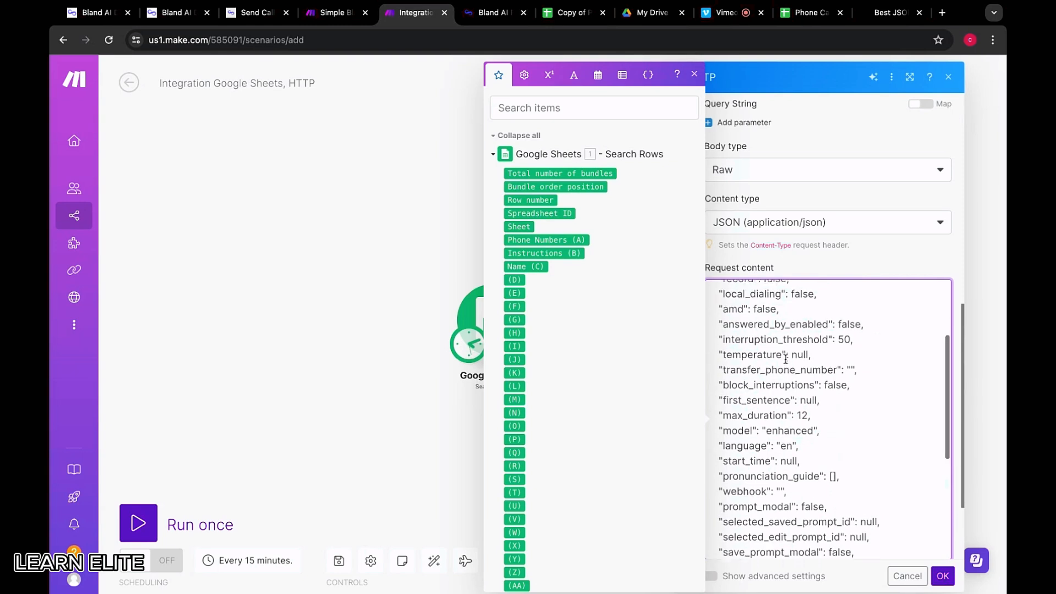
pyautogui.scroll(2, 758, 364)
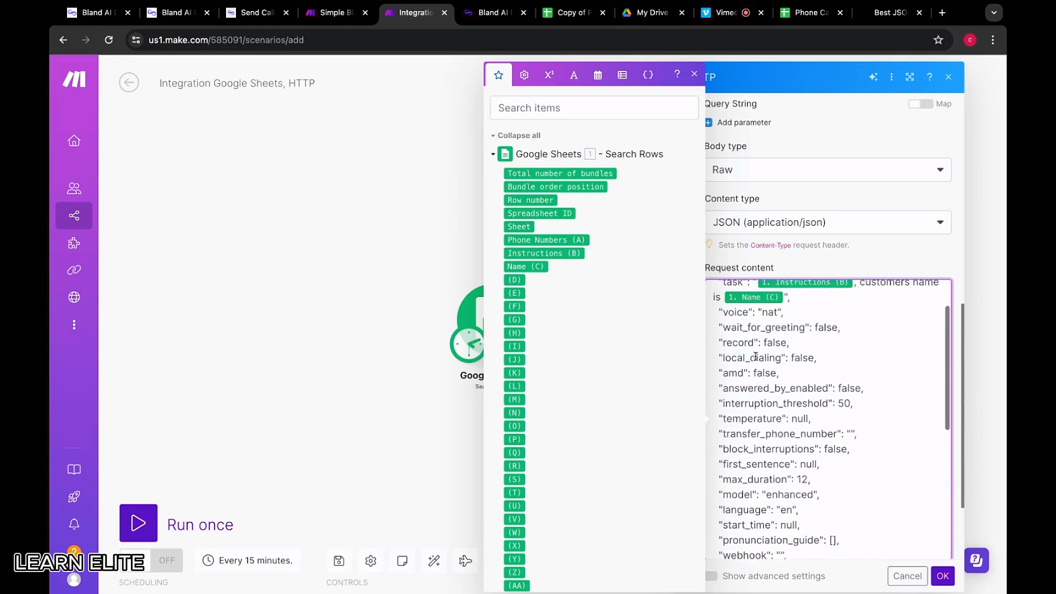
pyautogui.scroll(2, 747, 324)
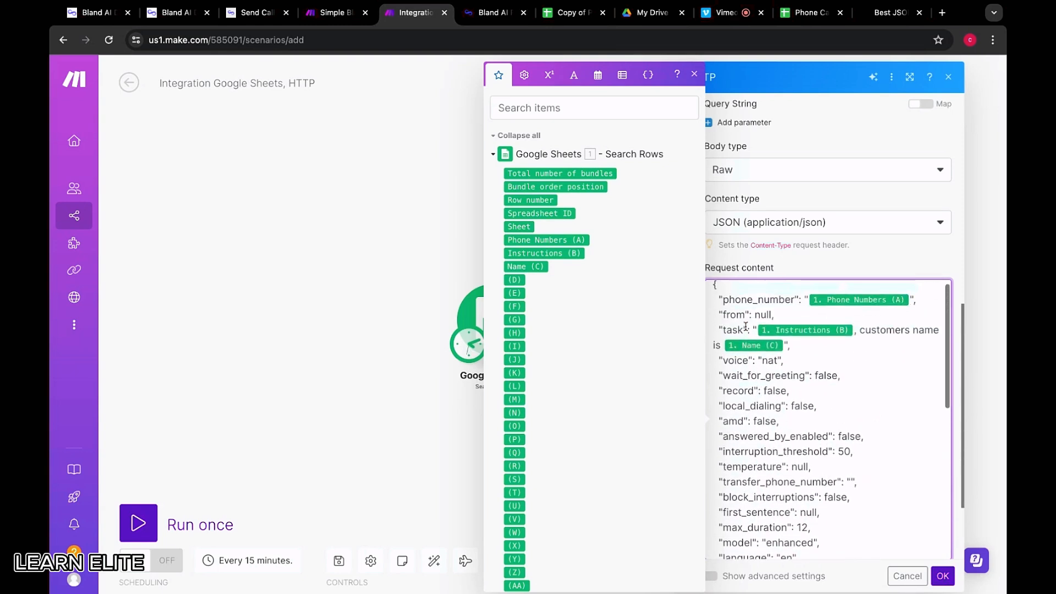
pyautogui.click(943, 576)
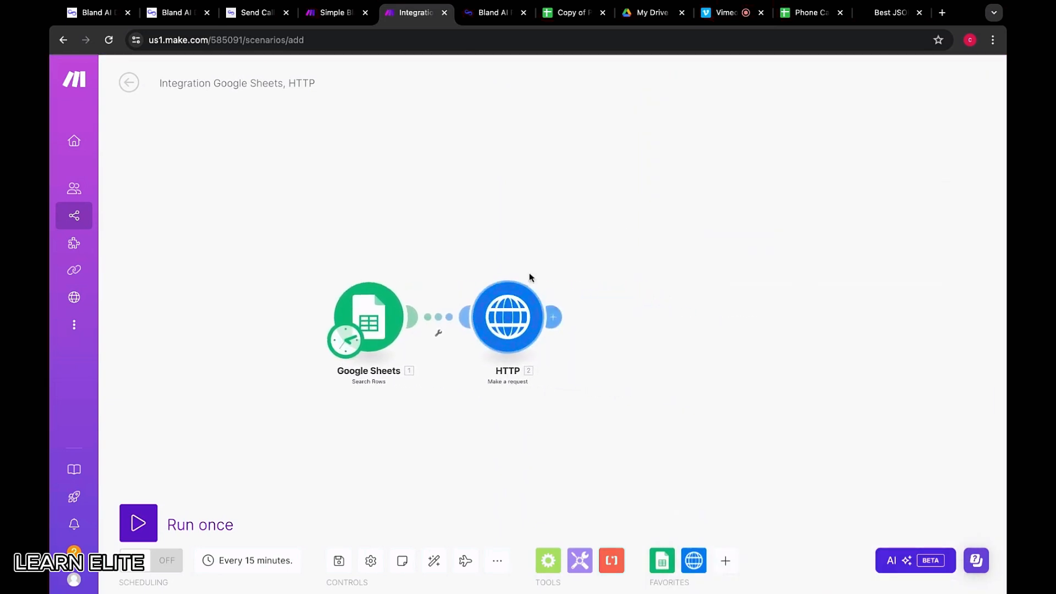
pyautogui.click(538, 295)
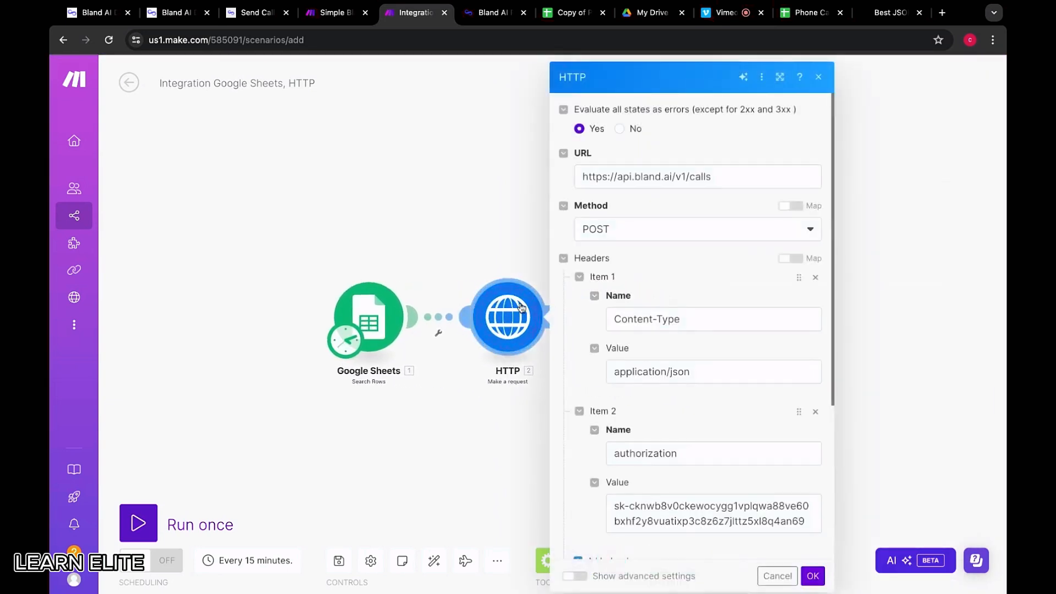
pyautogui.click(452, 240)
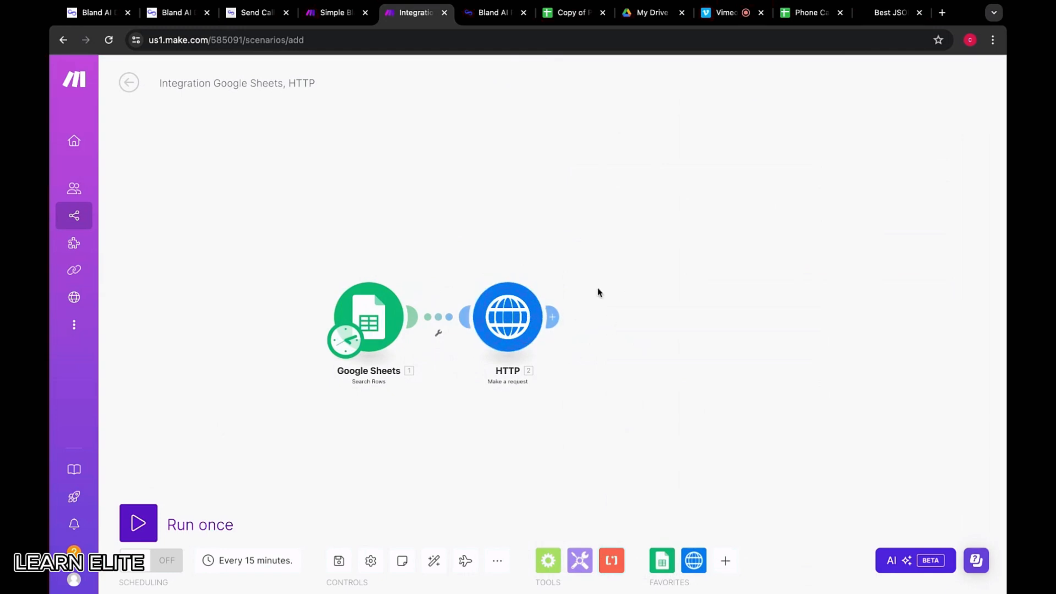
# Run the scenario once and inspect the HTTP module's operation output, including its input bundle and rollback details
pyautogui.click(138, 523)
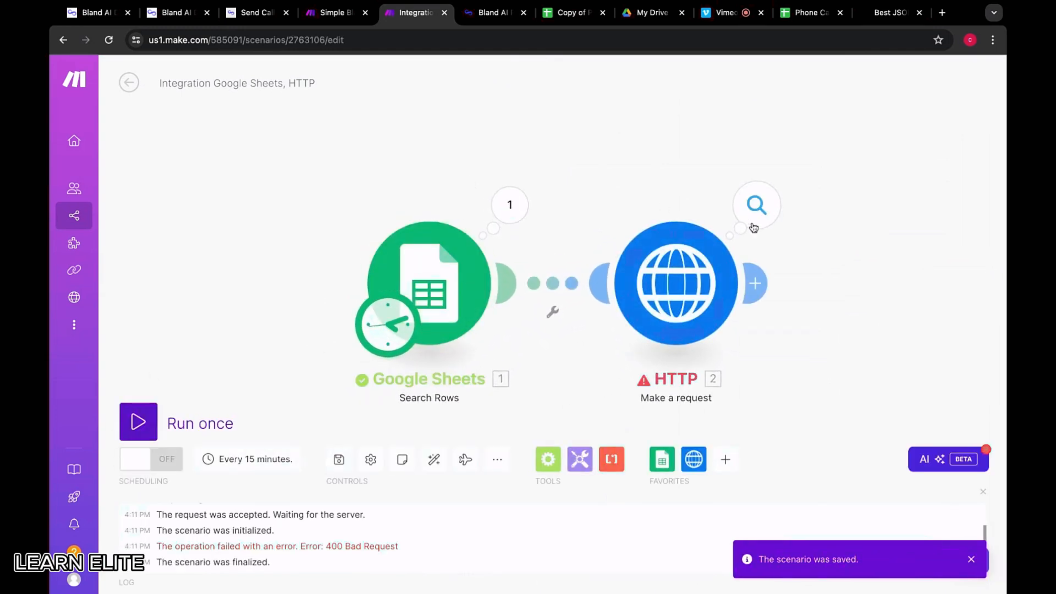
pyautogui.click(756, 207)
pyautogui.scroll(-2, 531, 475)
pyautogui.scroll(2, 551, 473)
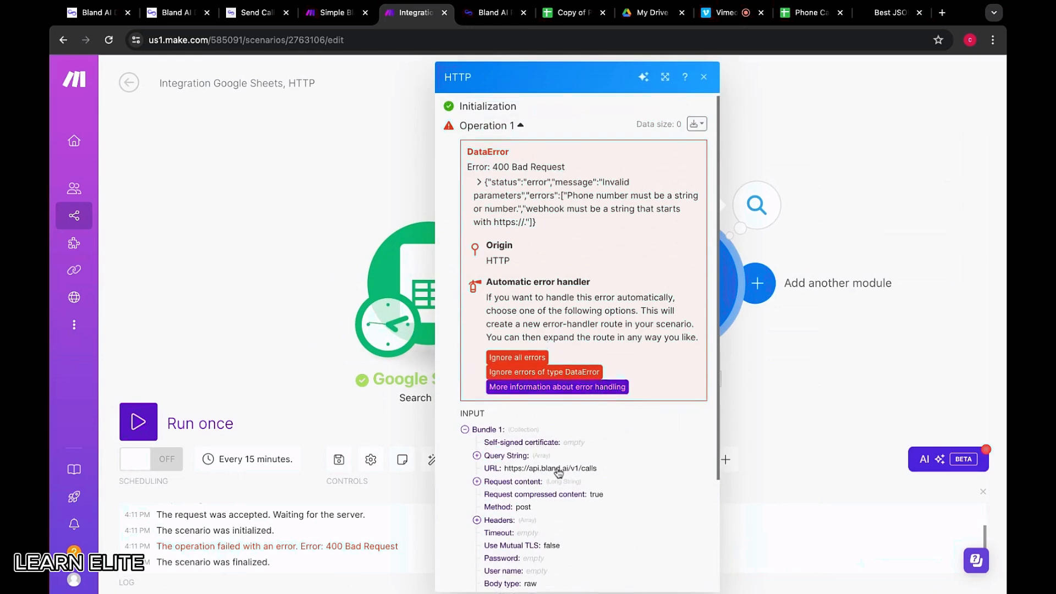
pyautogui.scroll(-3, 559, 472)
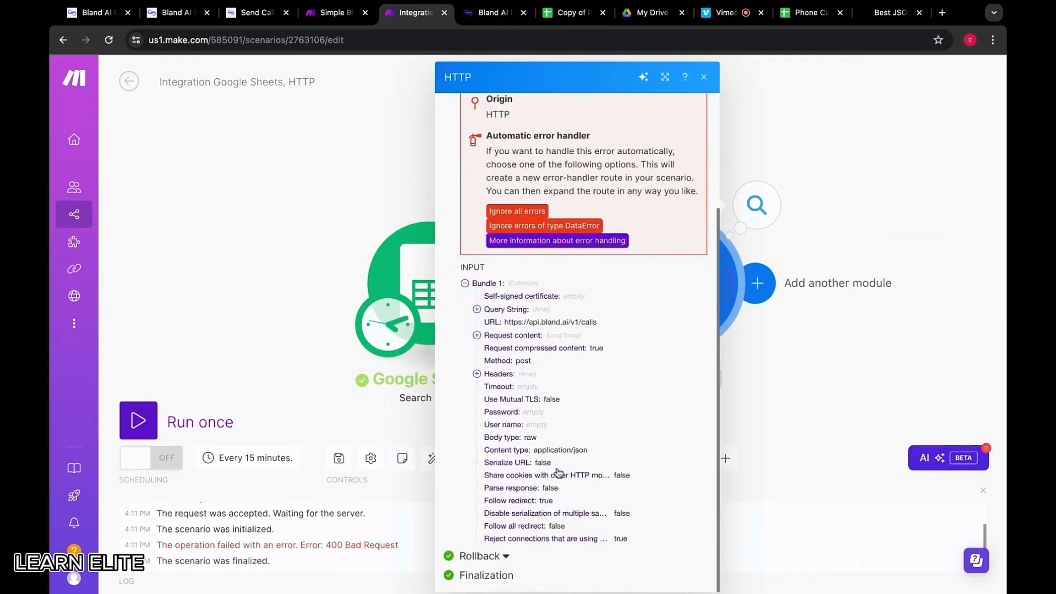
pyautogui.click(483, 557)
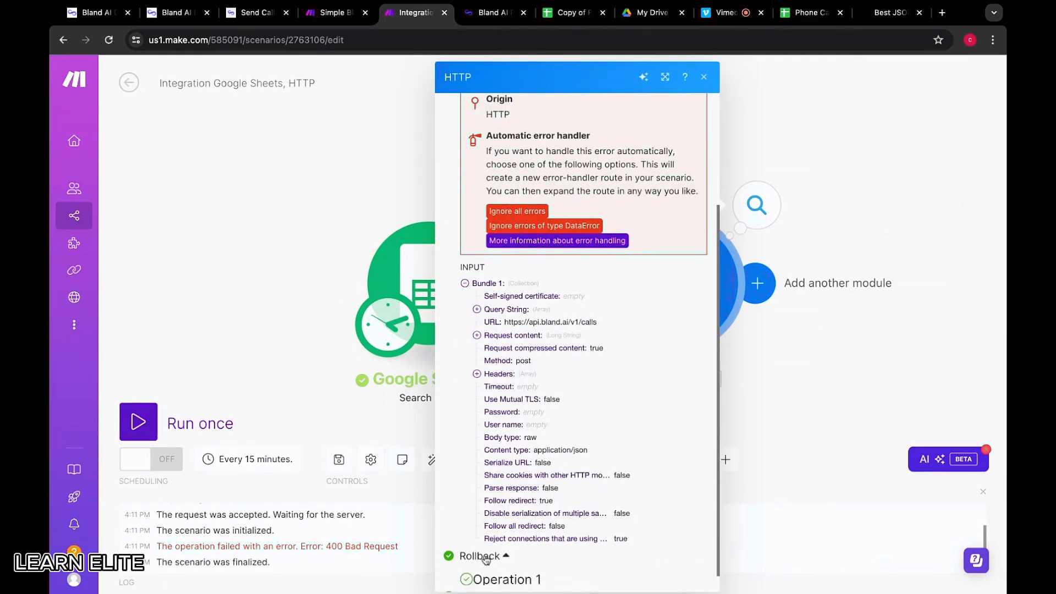
pyautogui.scroll(-1, 518, 478)
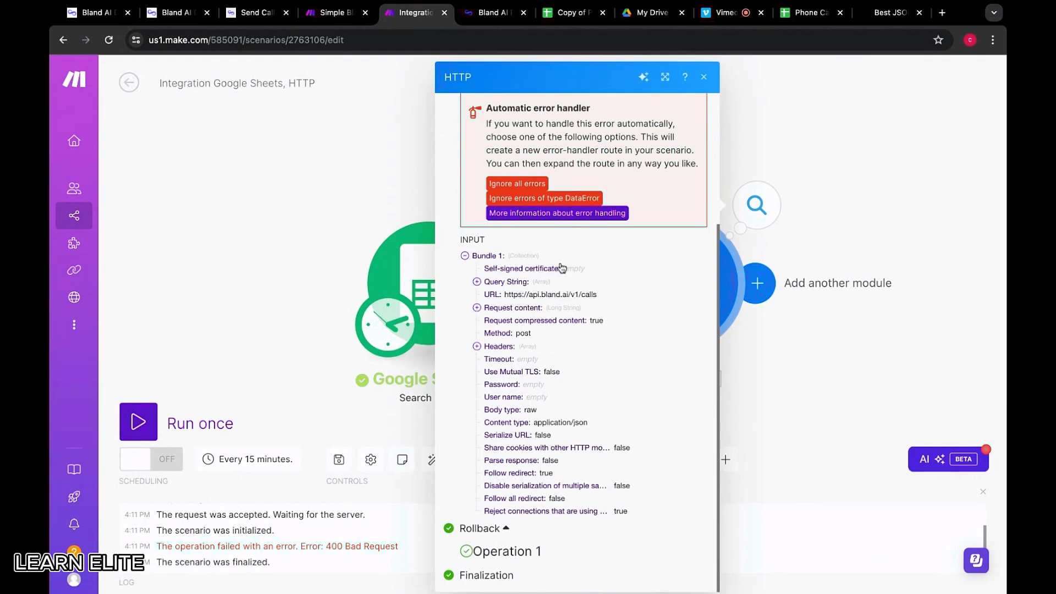
# Recheck the headers, body type, content type and request content in the HTTP module's settings
pyautogui.click(798, 345)
pyautogui.scroll(-4, 793, 327)
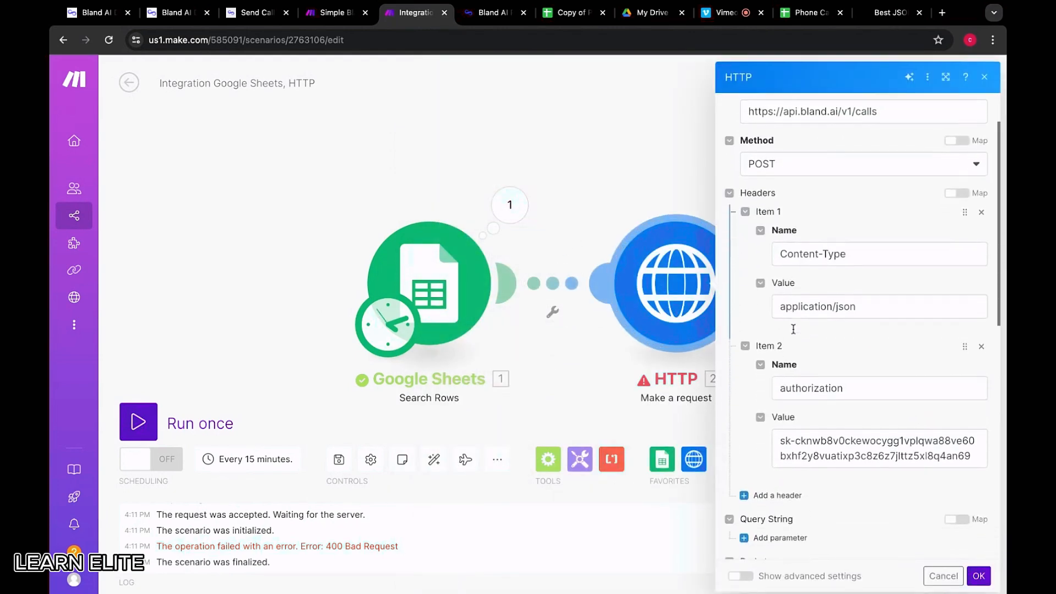
pyautogui.scroll(-4, 793, 328)
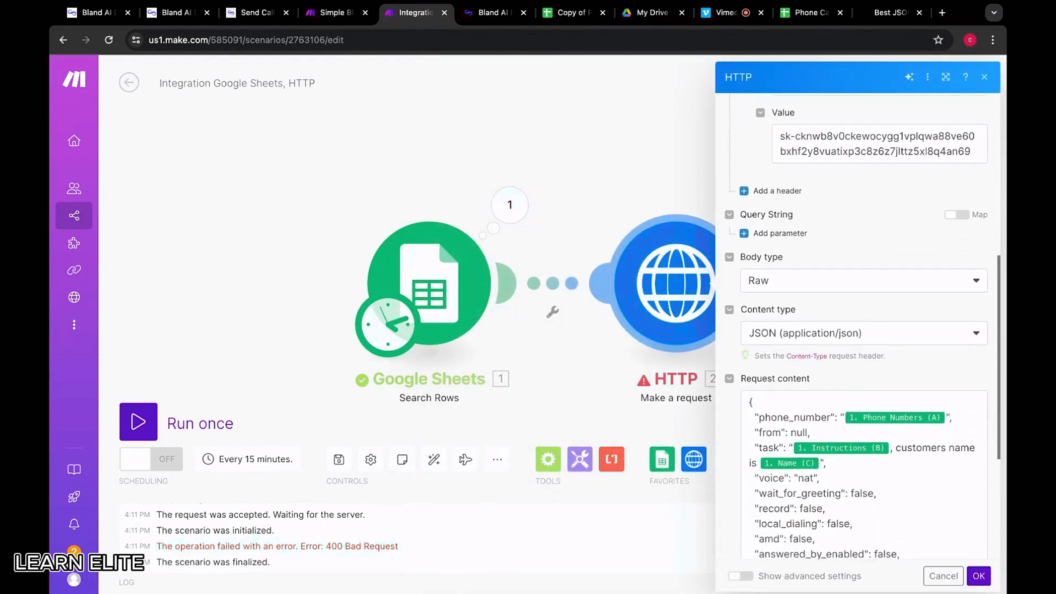
pyautogui.scroll(-5, 798, 300)
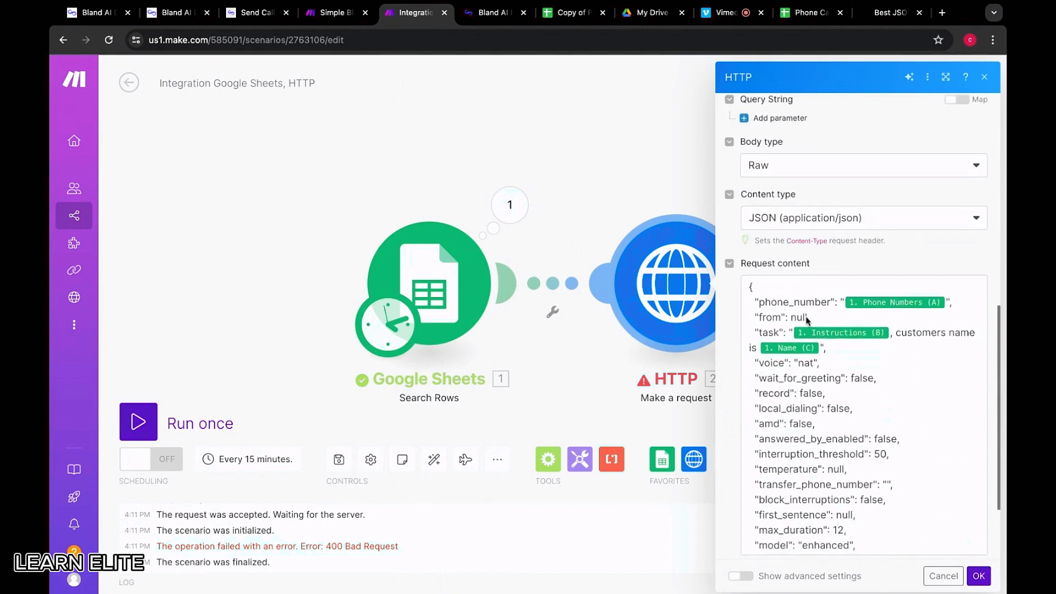
pyautogui.scroll(2, 863, 413)
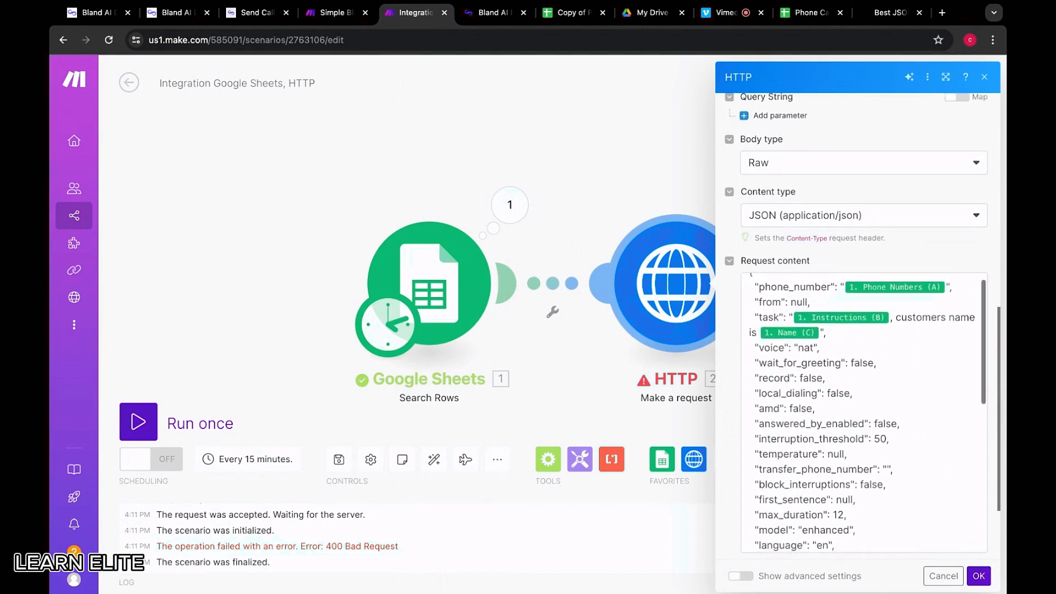
# Examine the headers, body type and request content of the Call Customer HTTP module in the Simple Bland.ai Demo scenario for comparison
pyautogui.click(335, 12)
pyautogui.scroll(-8, 540, 338)
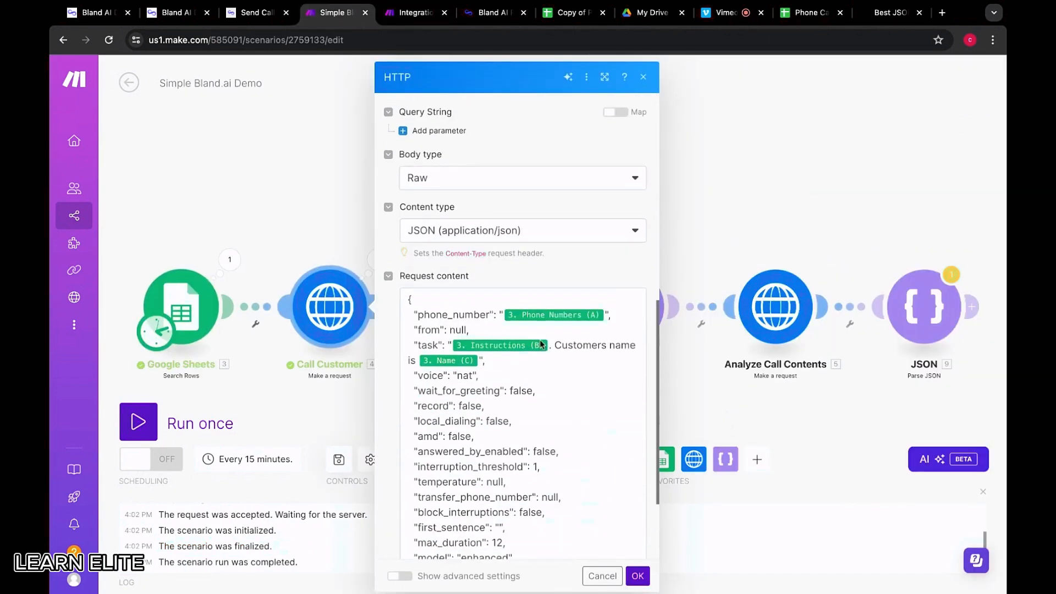
pyautogui.scroll(1, 526, 396)
pyautogui.scroll(-6, 527, 396)
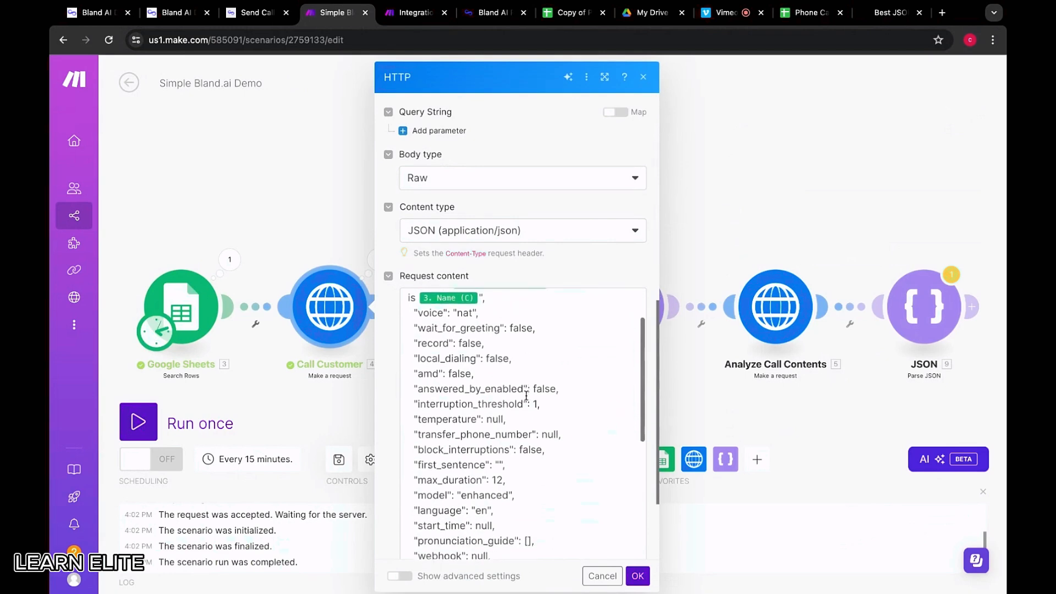
pyautogui.scroll(-2, 526, 396)
pyautogui.scroll(12, 527, 396)
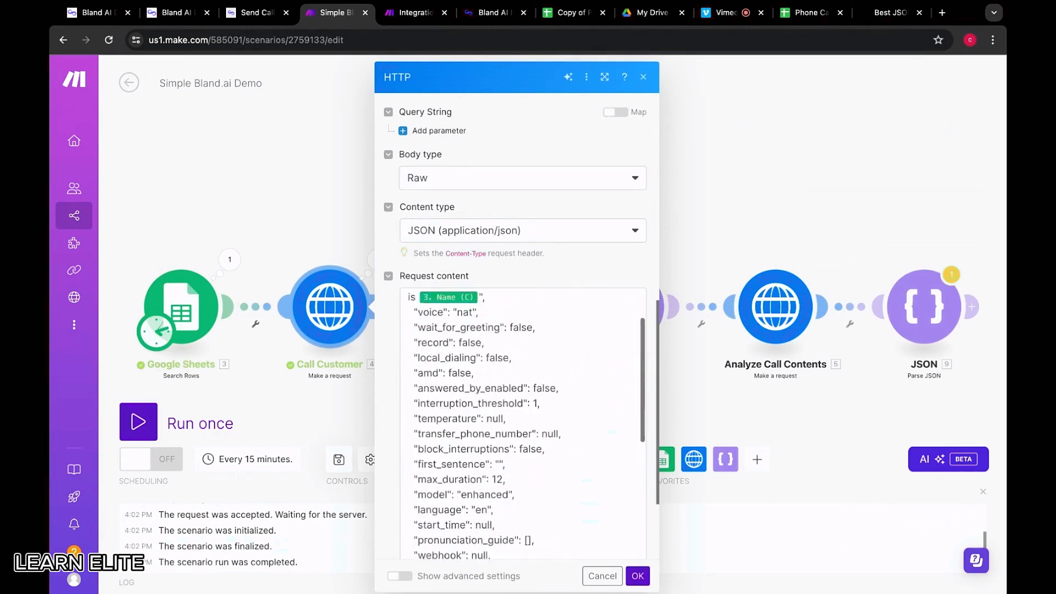
pyautogui.scroll(5, 526, 208)
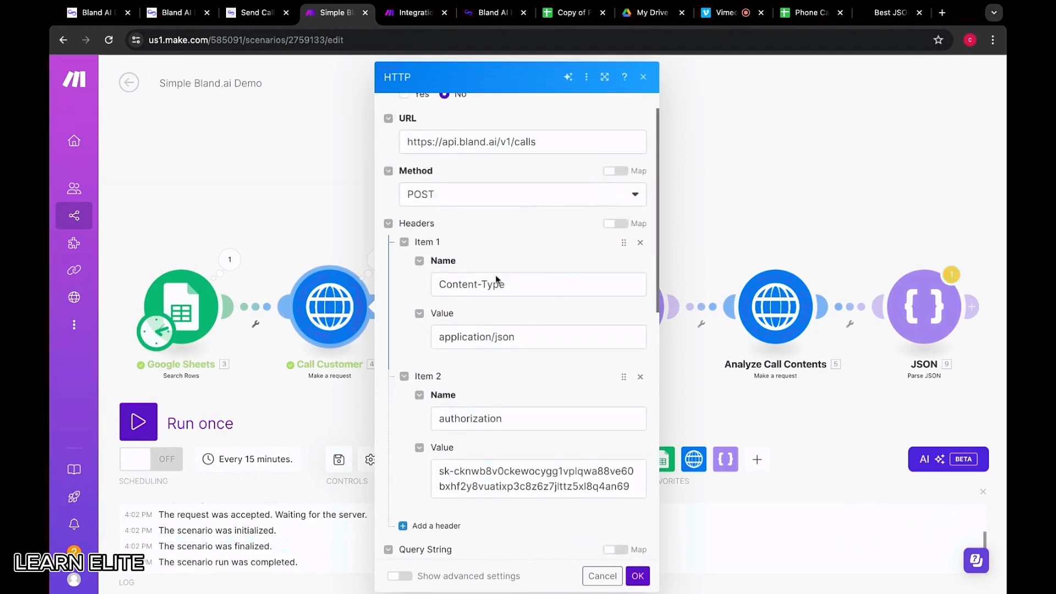
pyautogui.scroll(-1, 493, 281)
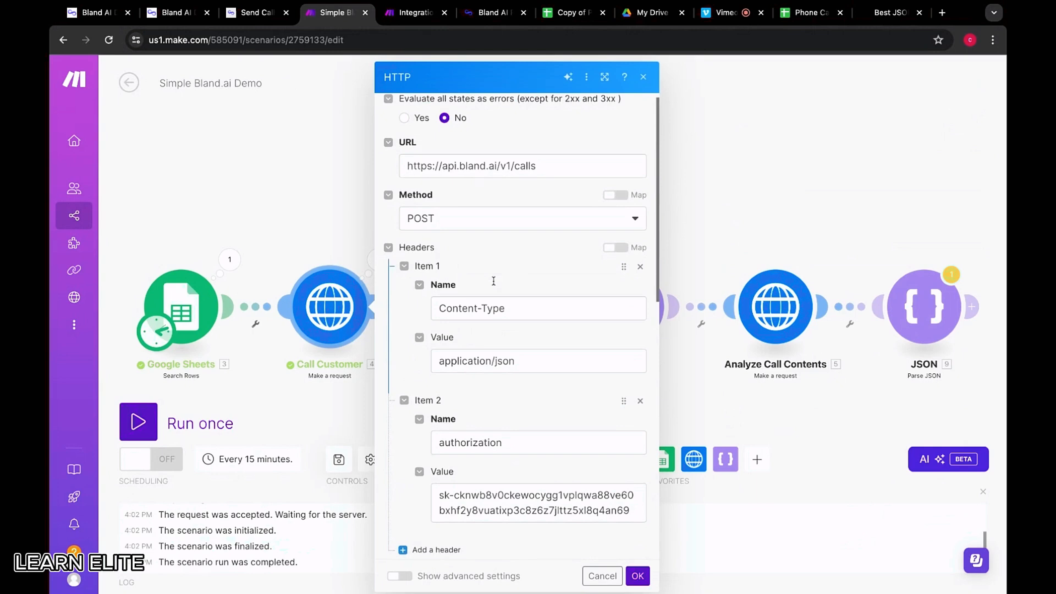
# Return to the Integration Google Sheets, HTTP scenario and check its HTTP module's URL, method, headers and full request content against the demo
pyautogui.click(415, 13)
pyautogui.scroll(5, 758, 252)
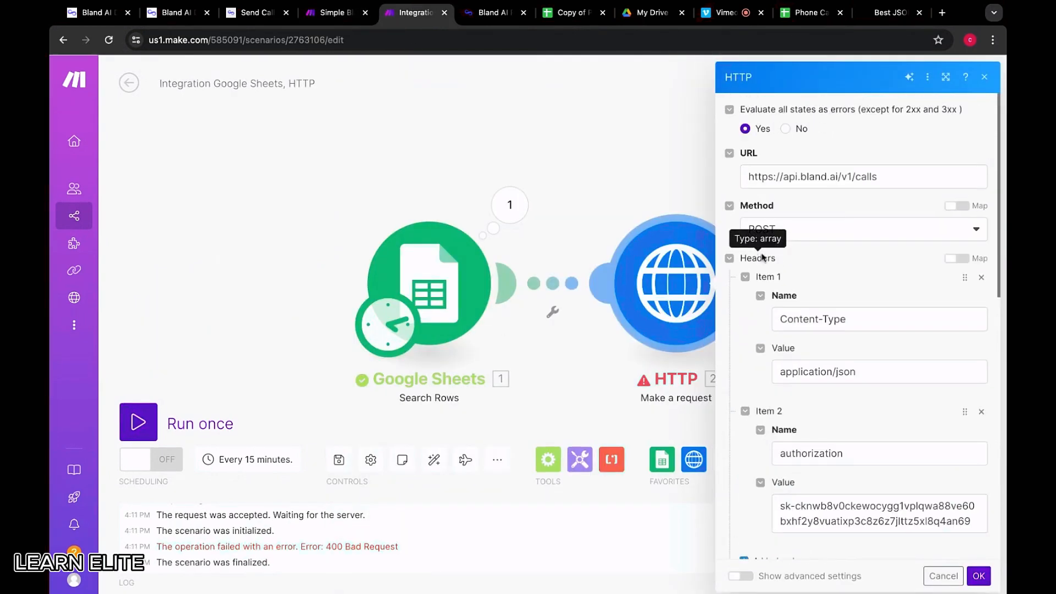
pyautogui.scroll(-4, 845, 287)
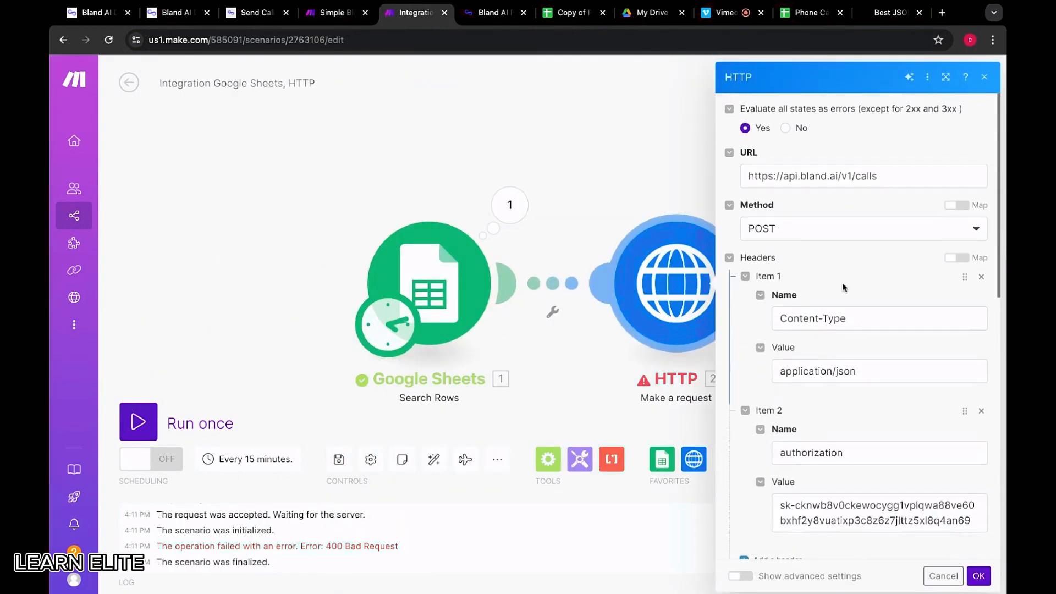
pyautogui.scroll(-4, 858, 324)
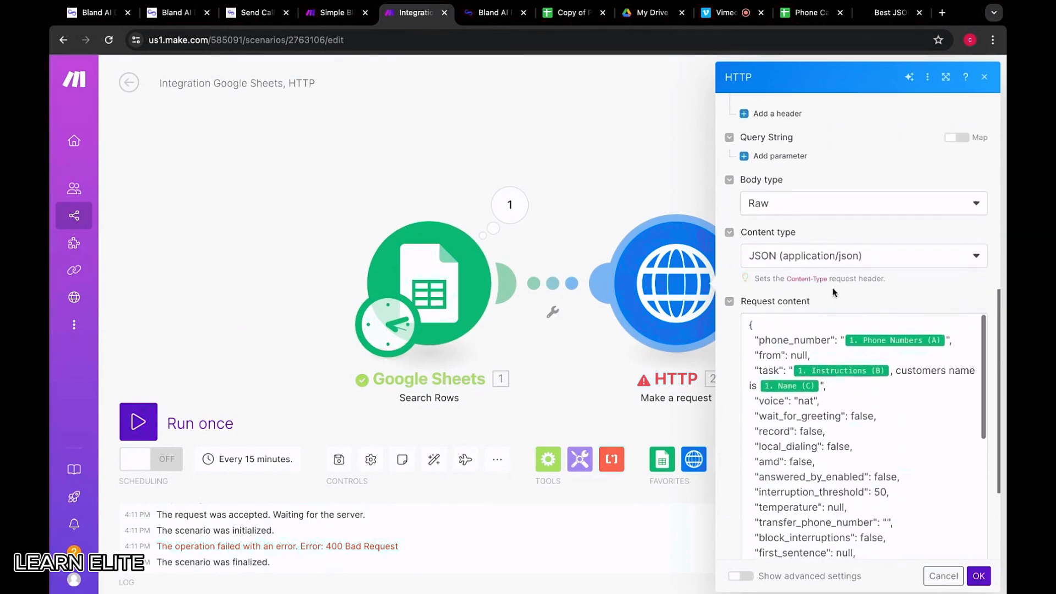
pyautogui.scroll(-1, 833, 288)
pyautogui.scroll(-10, 812, 354)
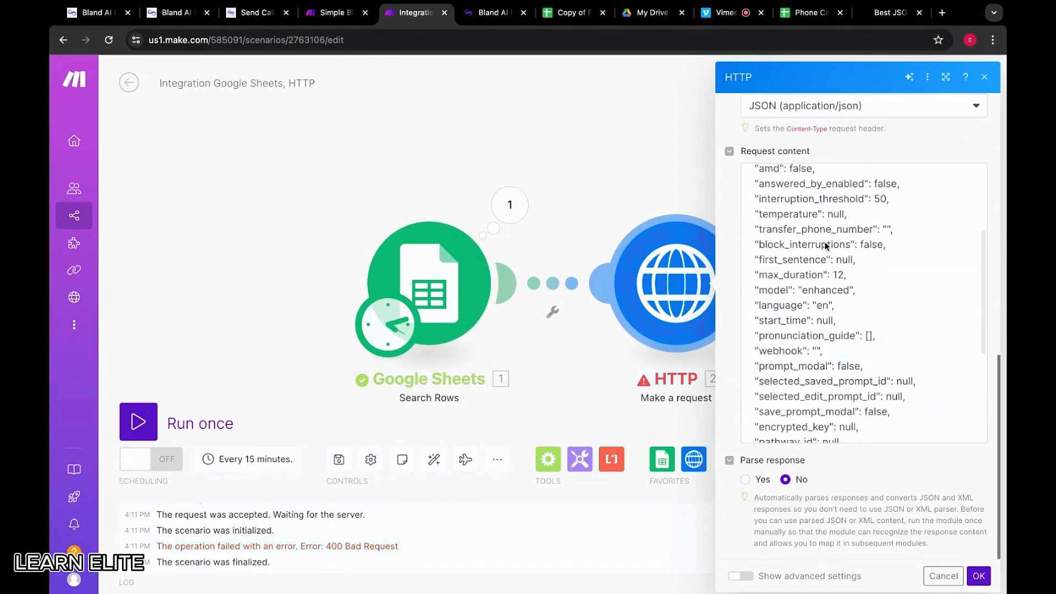
pyautogui.scroll(-2, 801, 339)
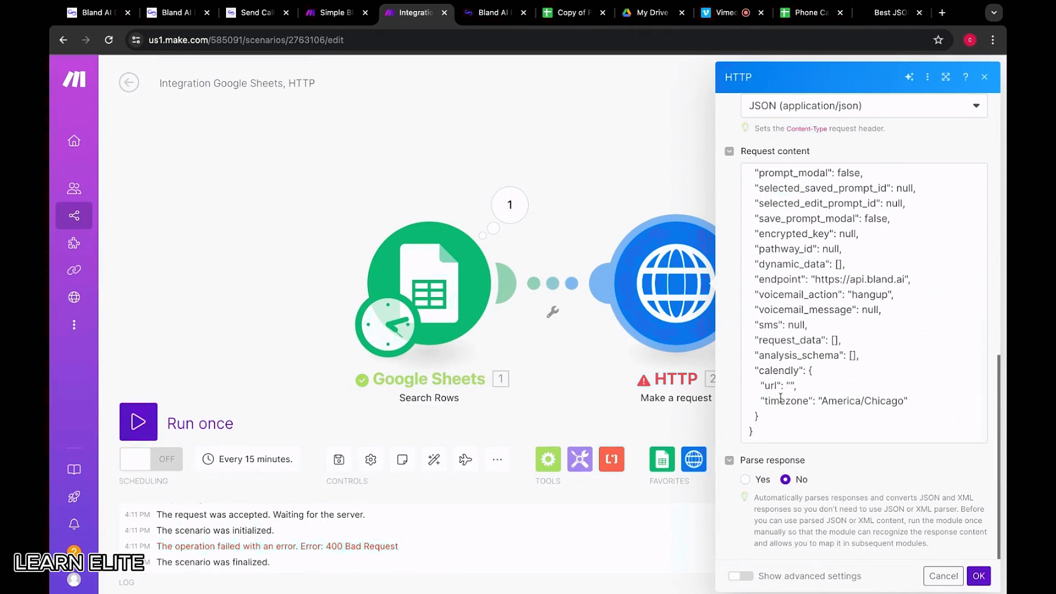
pyautogui.scroll(3, 814, 401)
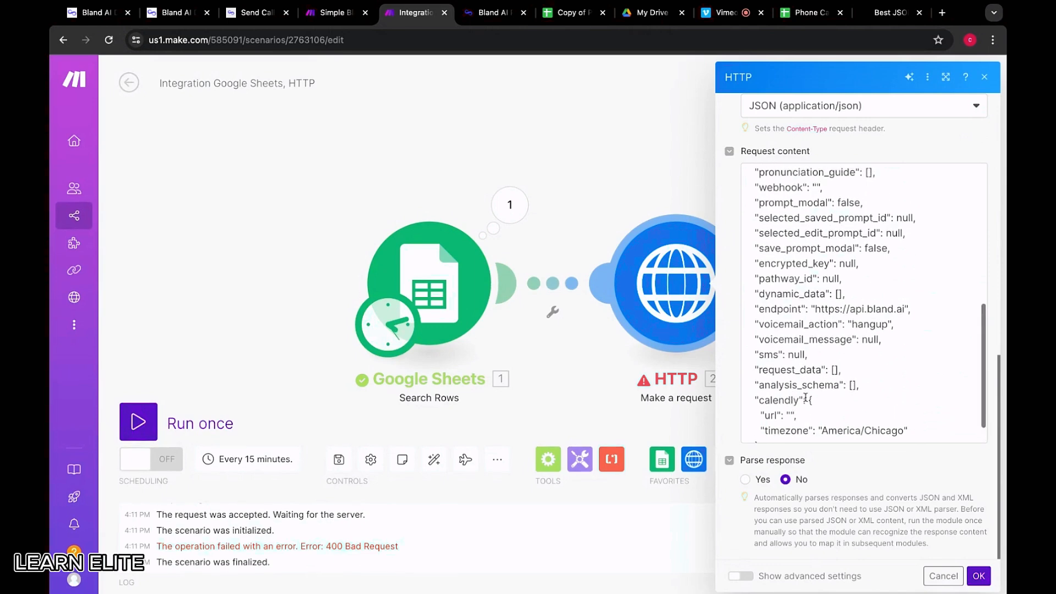
pyautogui.scroll(10, 820, 398)
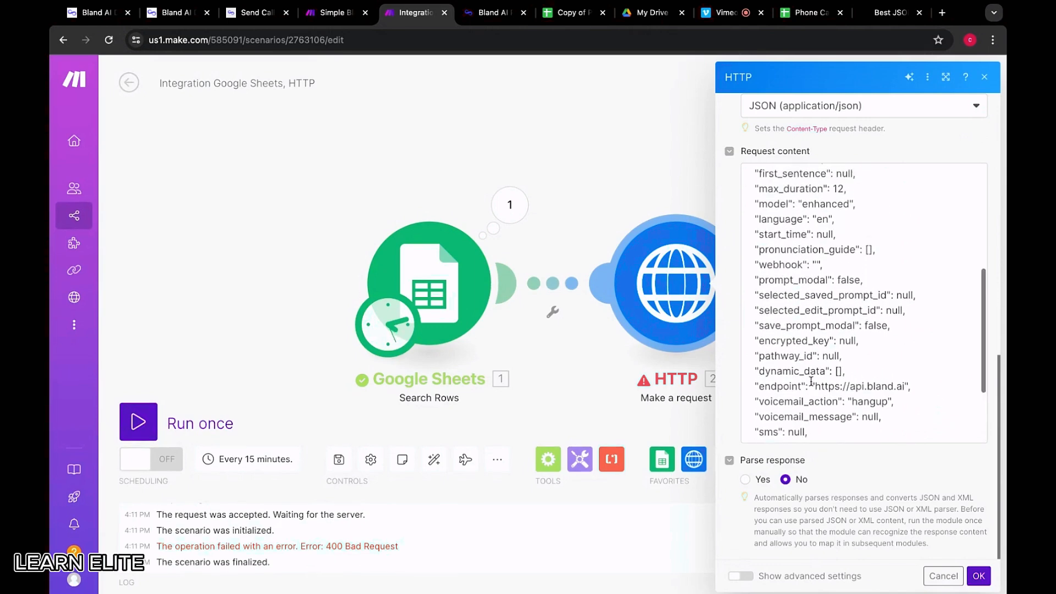
pyautogui.scroll(10, 811, 380)
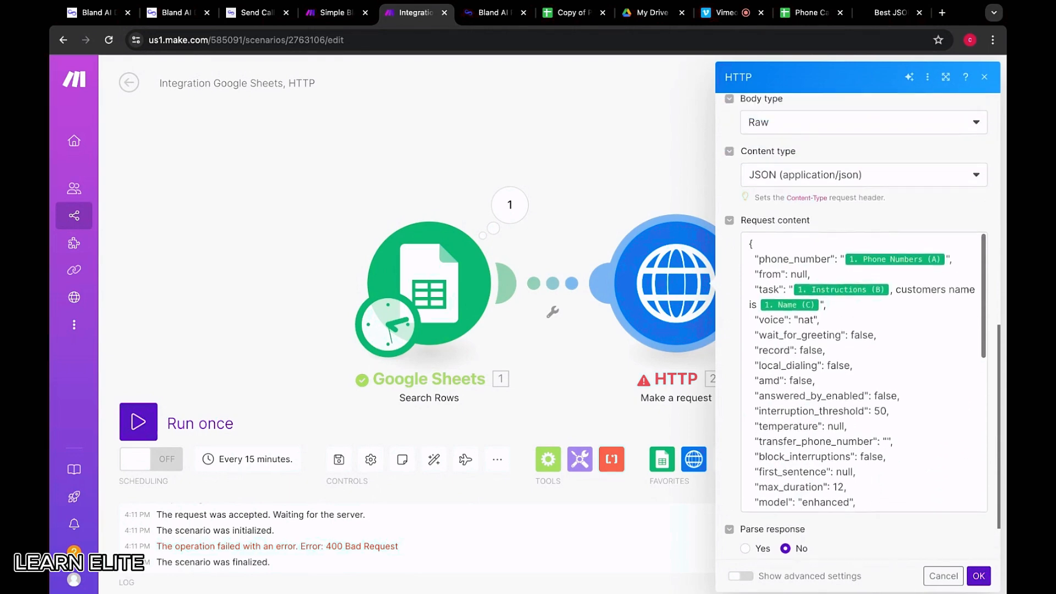